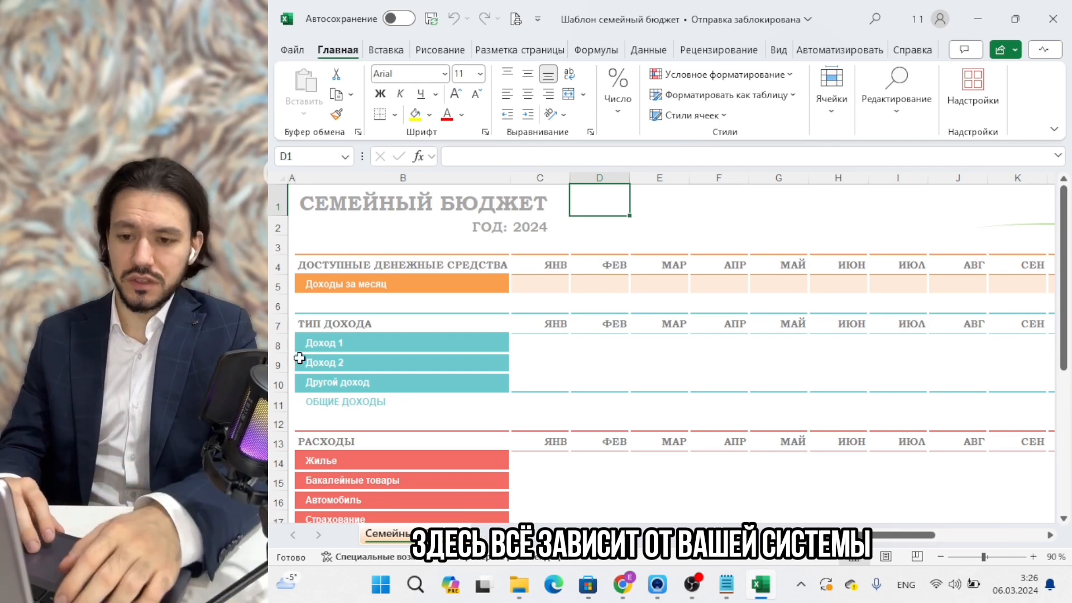
left_click(299, 209)
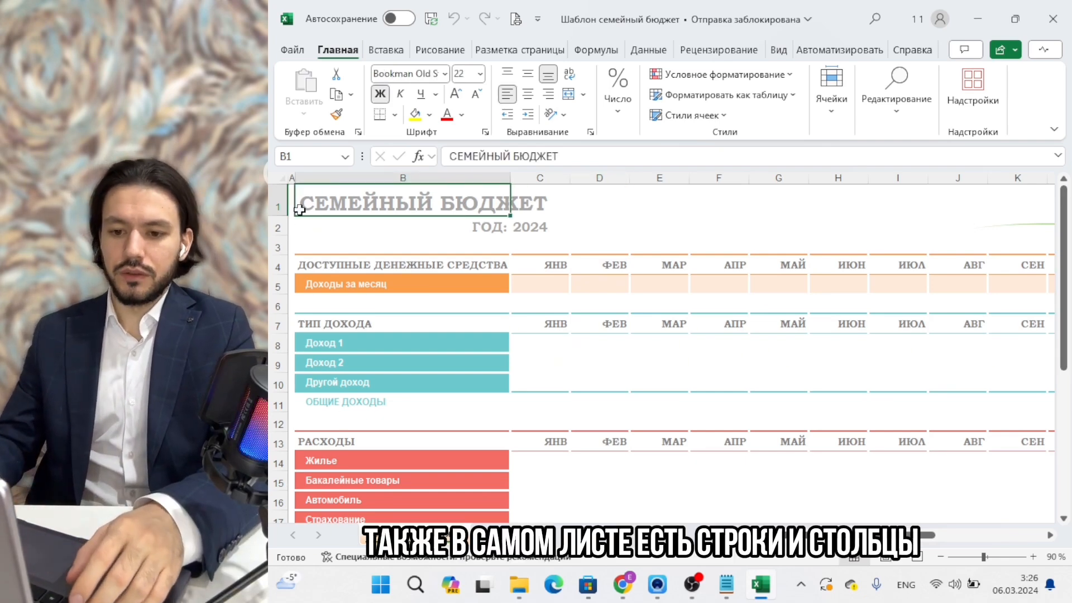
key("Left")
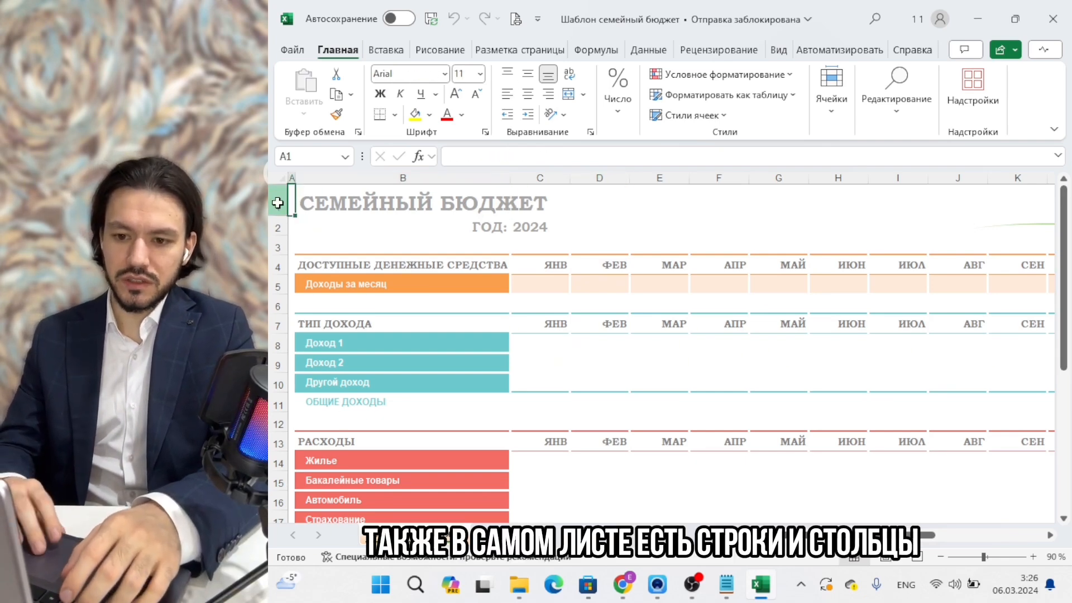
left_click_drag(277, 203, 278, 383)
left_click_drag(385, 177, 610, 176)
left_click(407, 264)
left_click(293, 211)
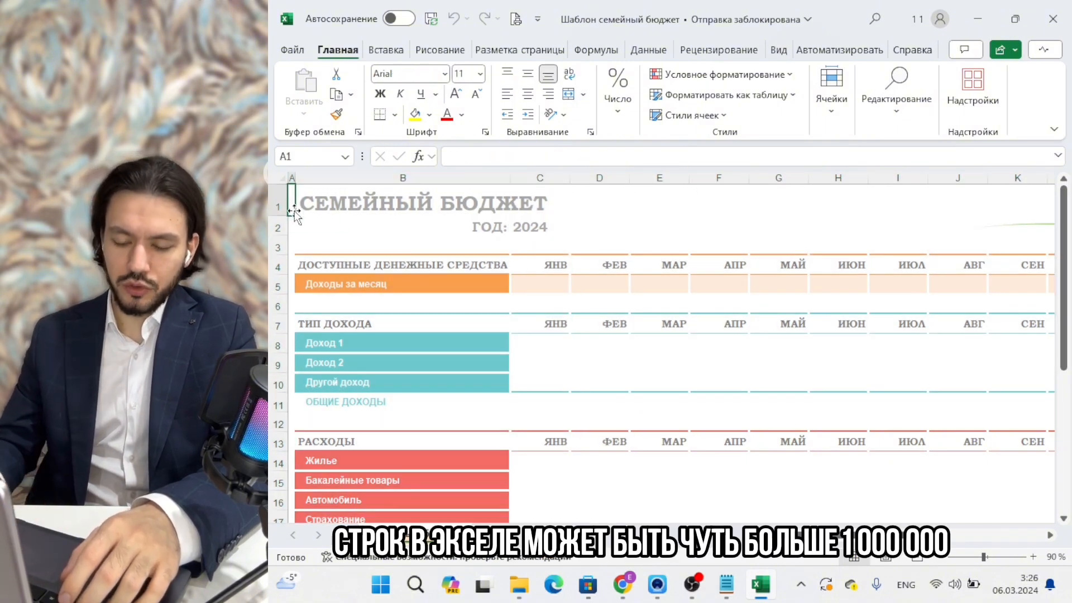
key("ctrl+Down")
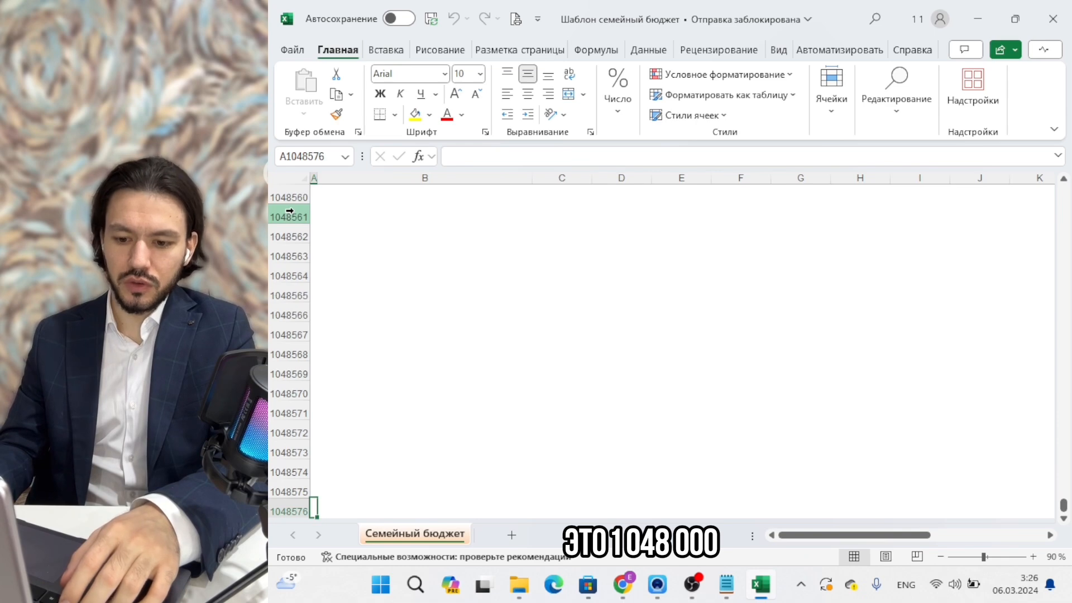
key("ctrl+Up")
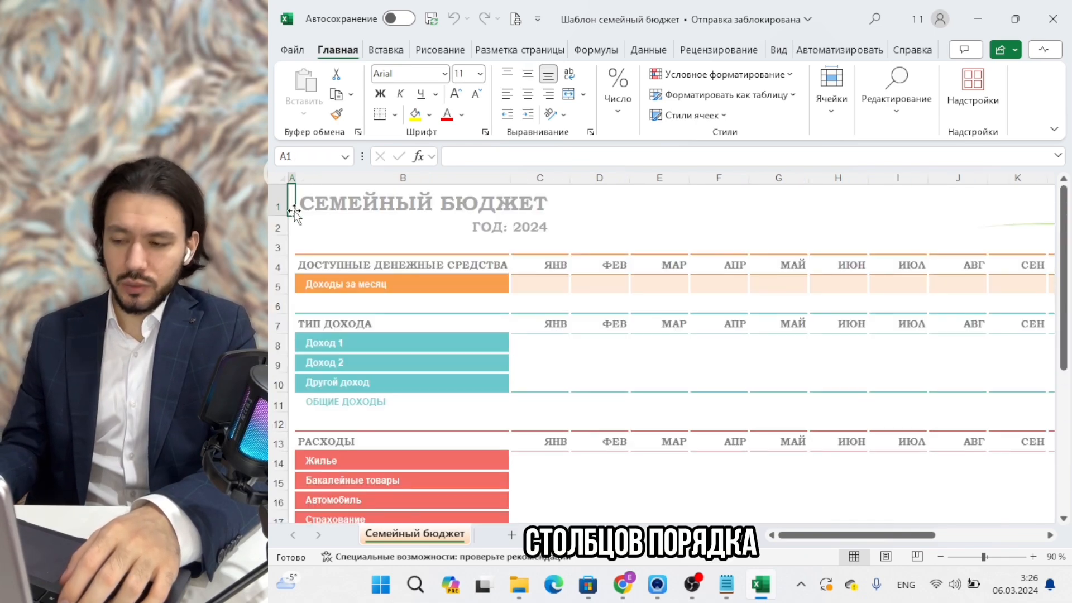
key("ctrl+Right")
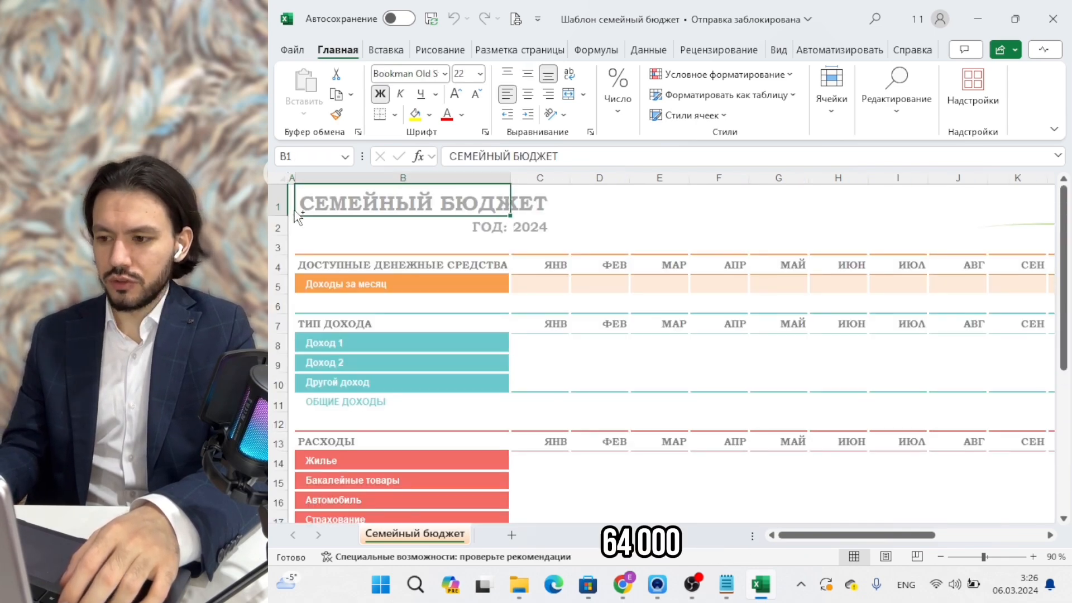
key("ctrl+Right")
key("ctrl+Left")
key("ctrl+Left")
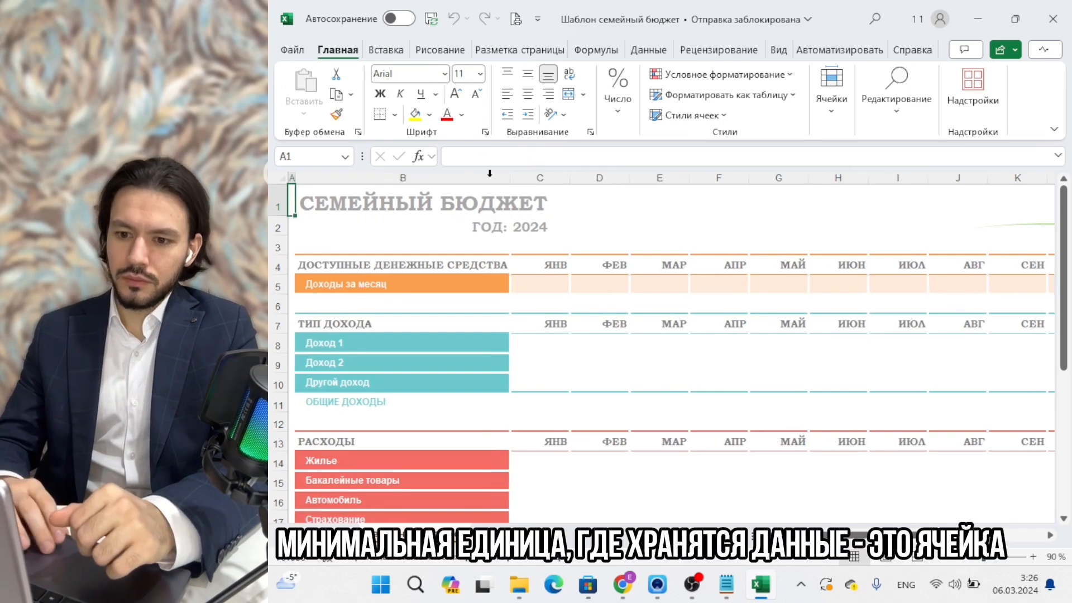
double_click(611, 196)
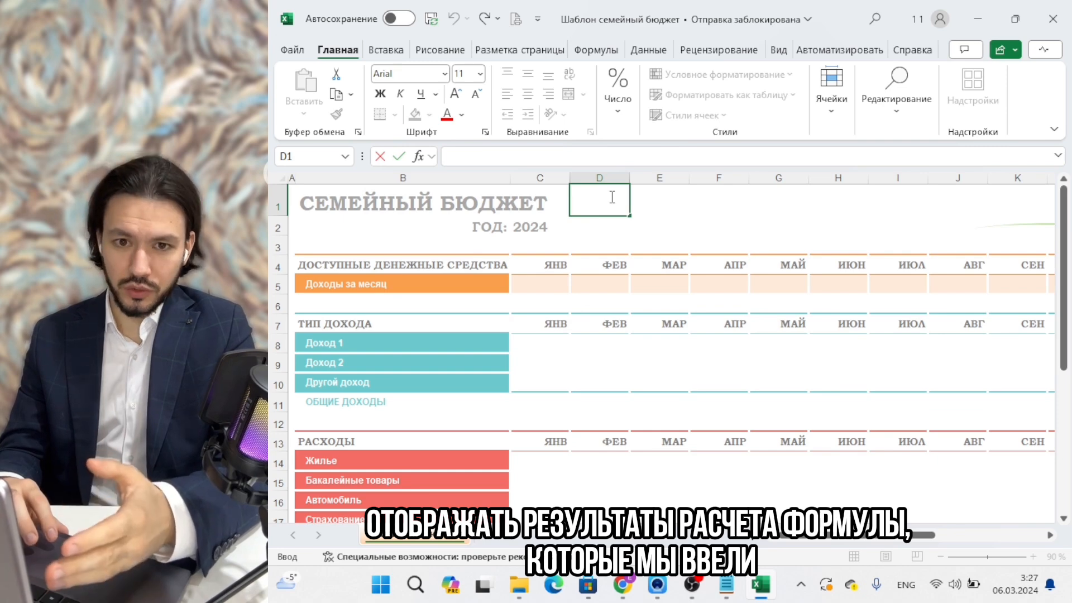
left_click(664, 199)
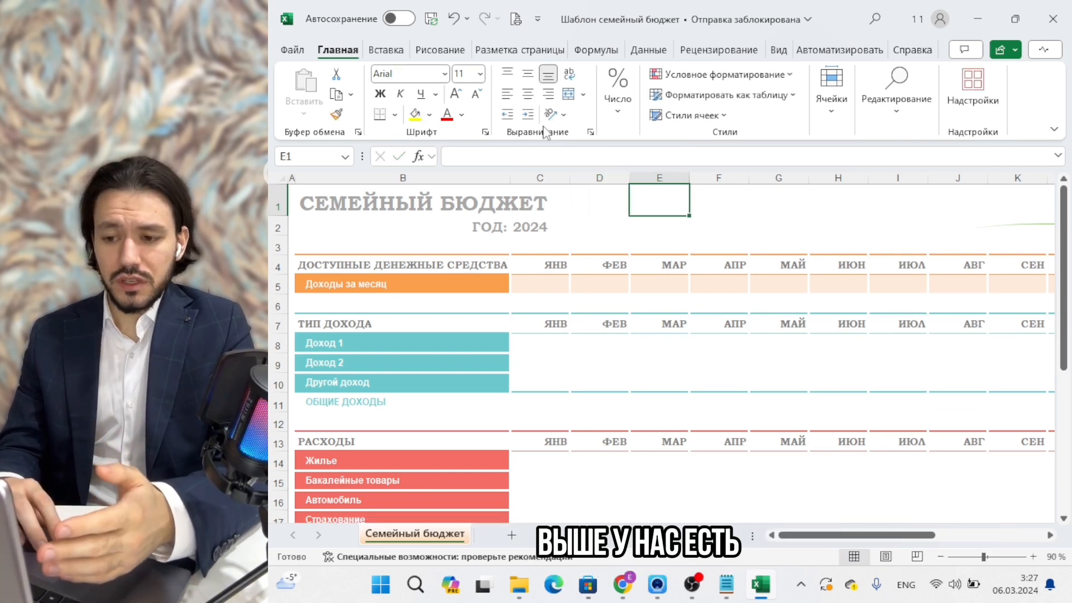
left_click(552, 155)
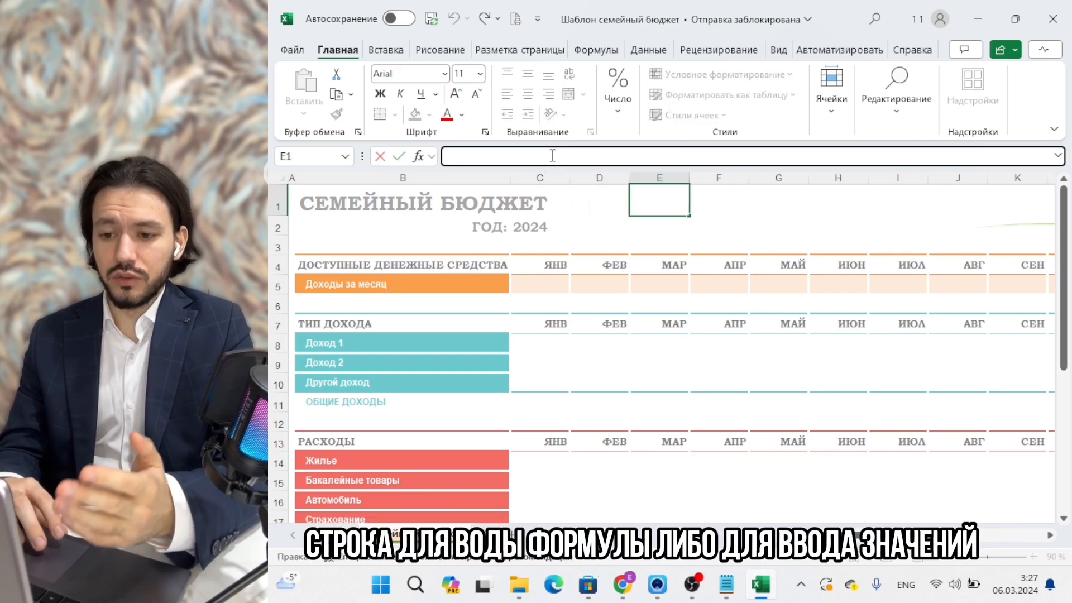
key("Escape")
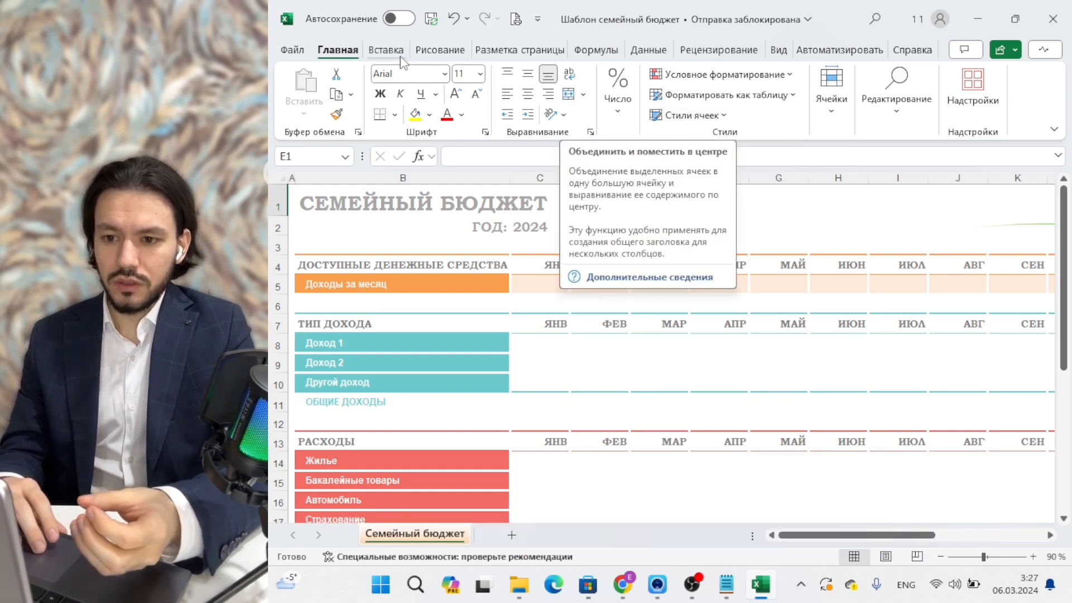
scroll(400, 56, "down", 2)
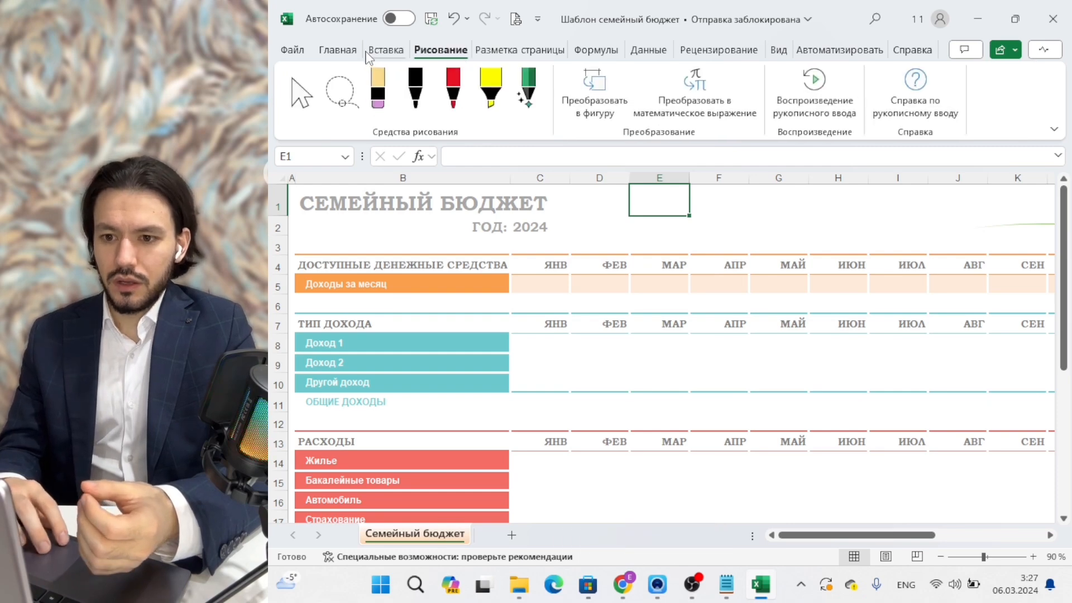
scroll(367, 55, "up", 2)
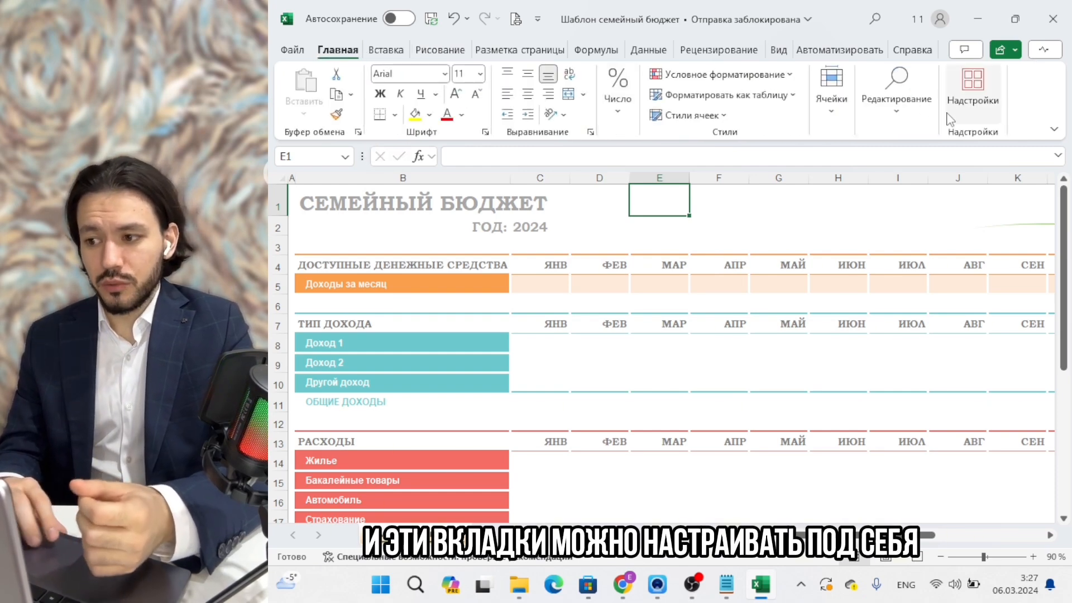
right_click(1032, 86)
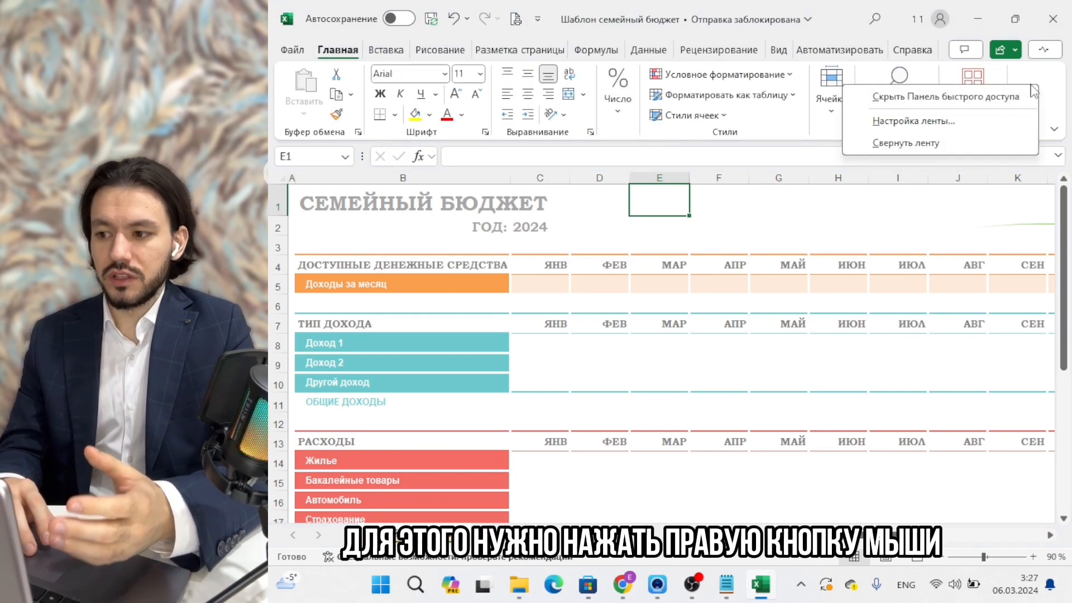
left_click(976, 120)
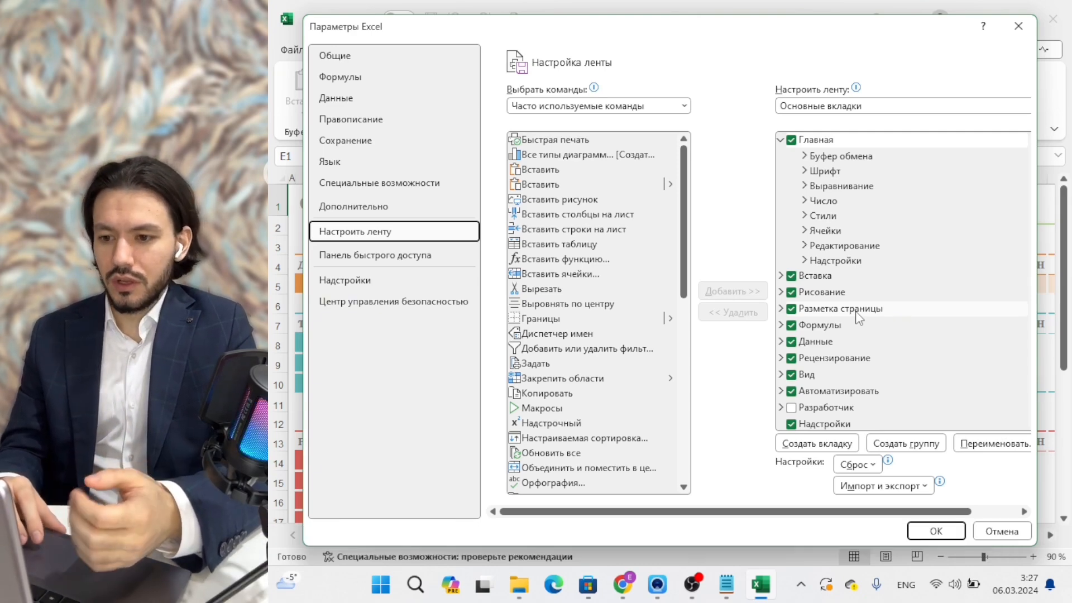
left_click(1003, 532)
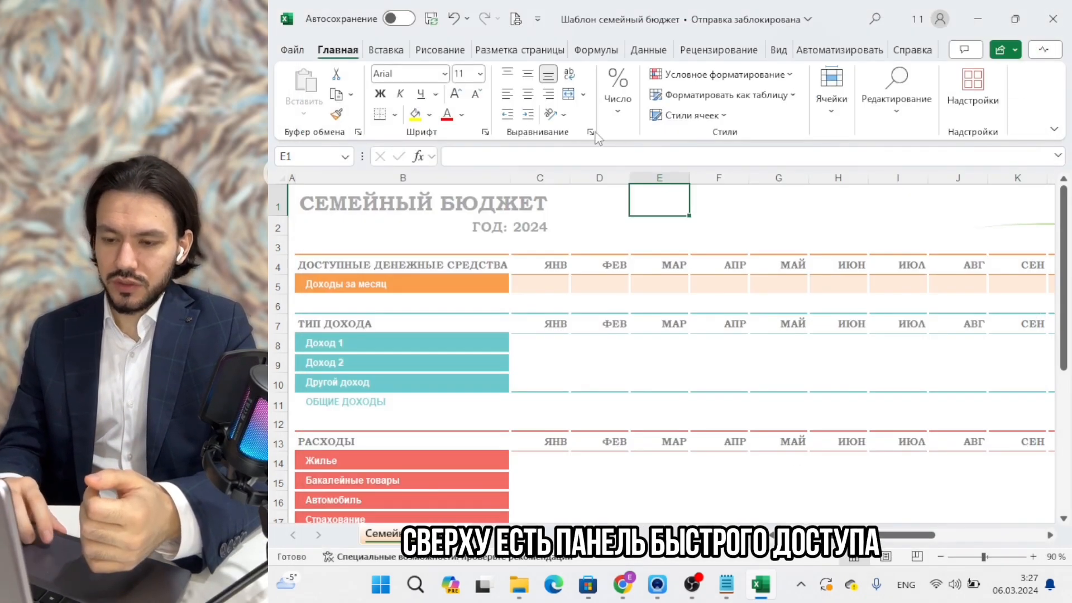
left_click(515, 20)
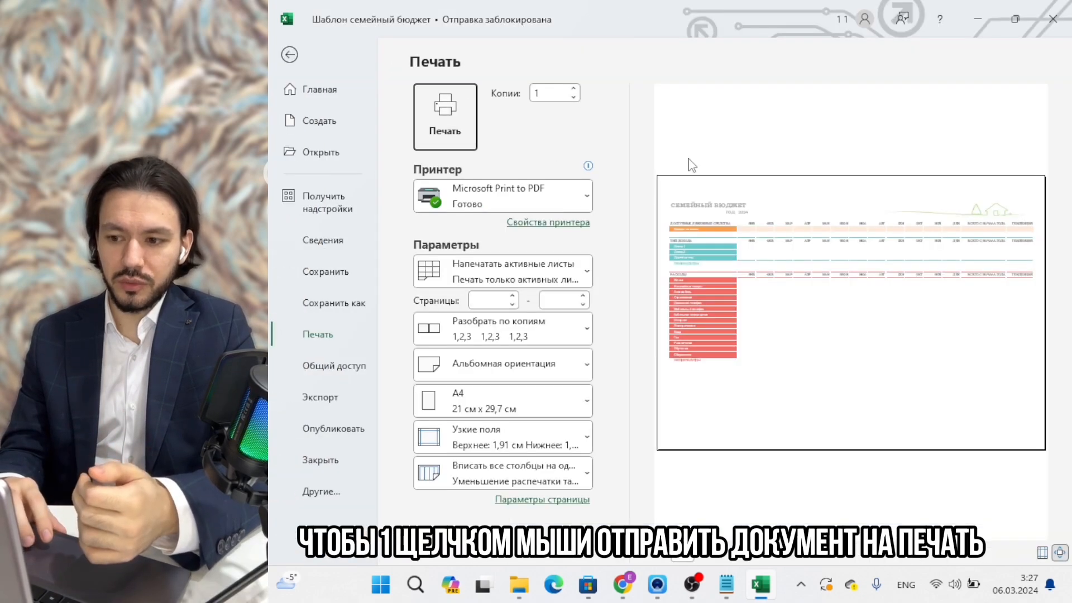
key("Escape")
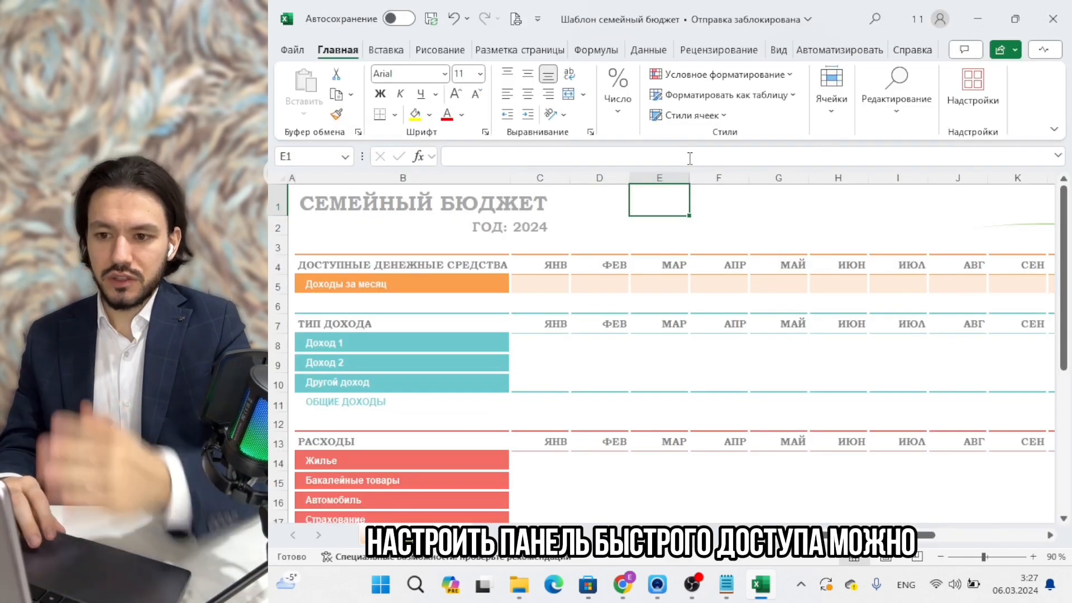
right_click(1039, 91)
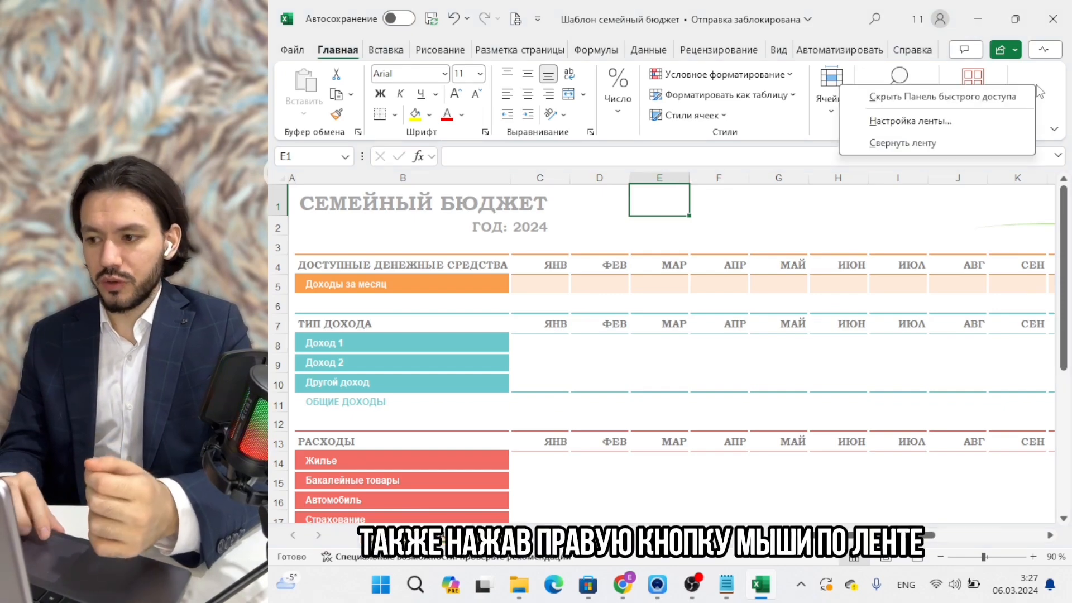
left_click(997, 122)
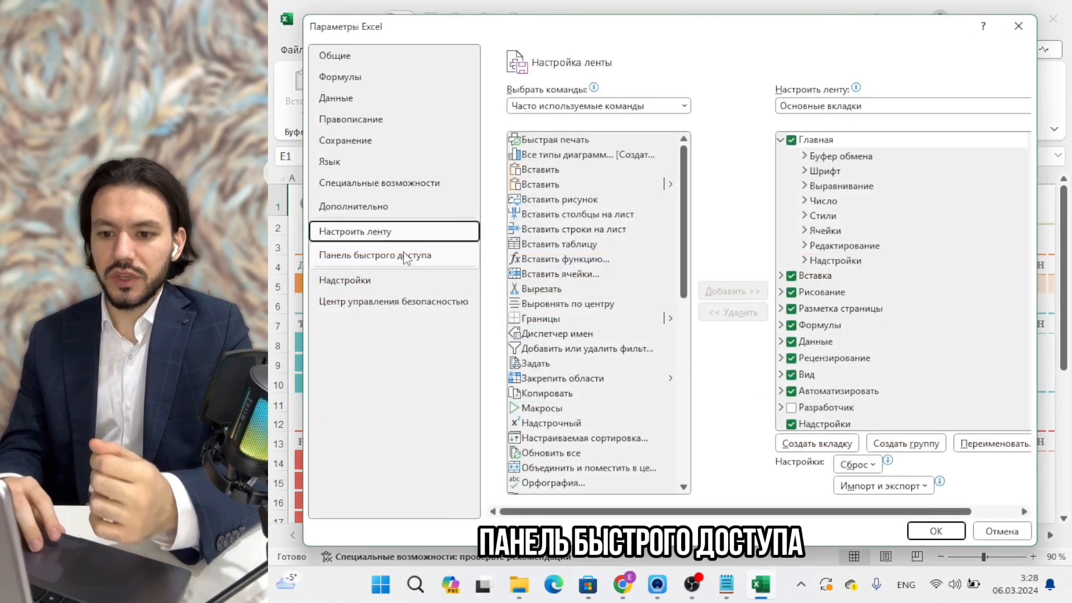
left_click(405, 257)
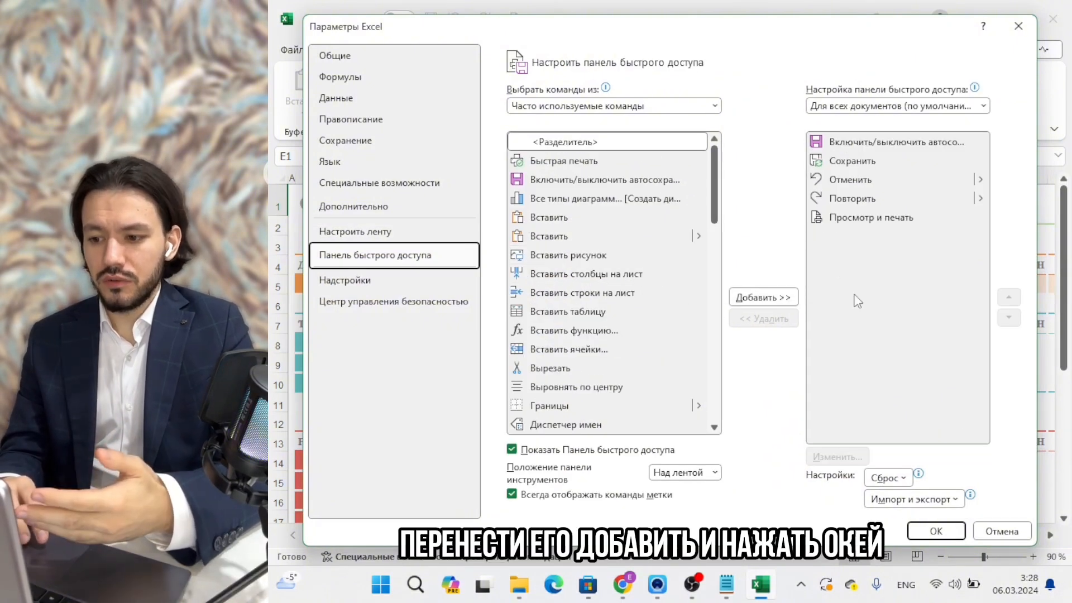
left_click(1003, 531)
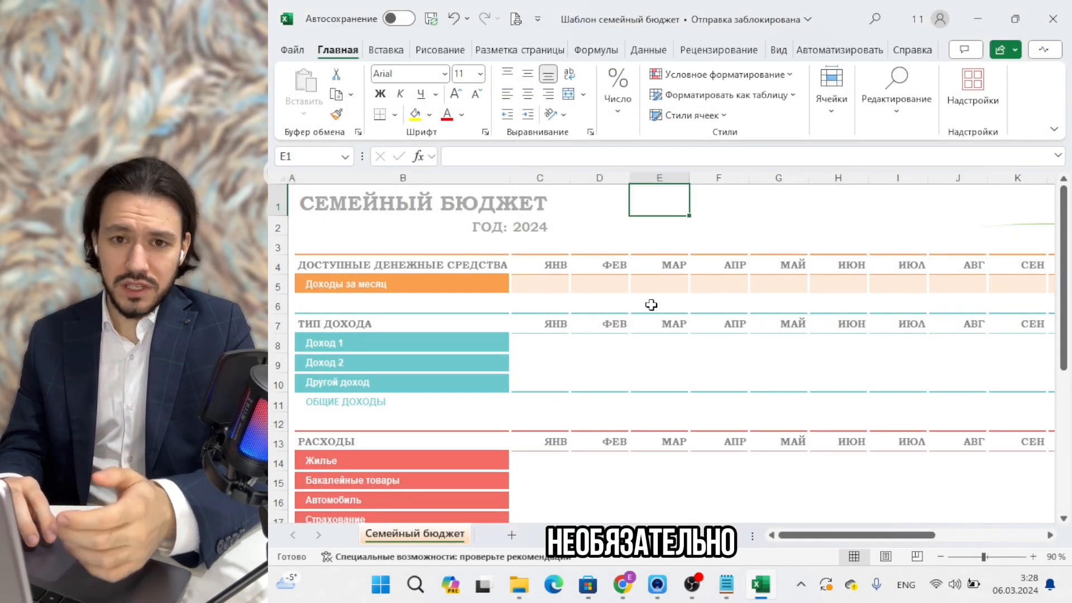
left_click(385, 51)
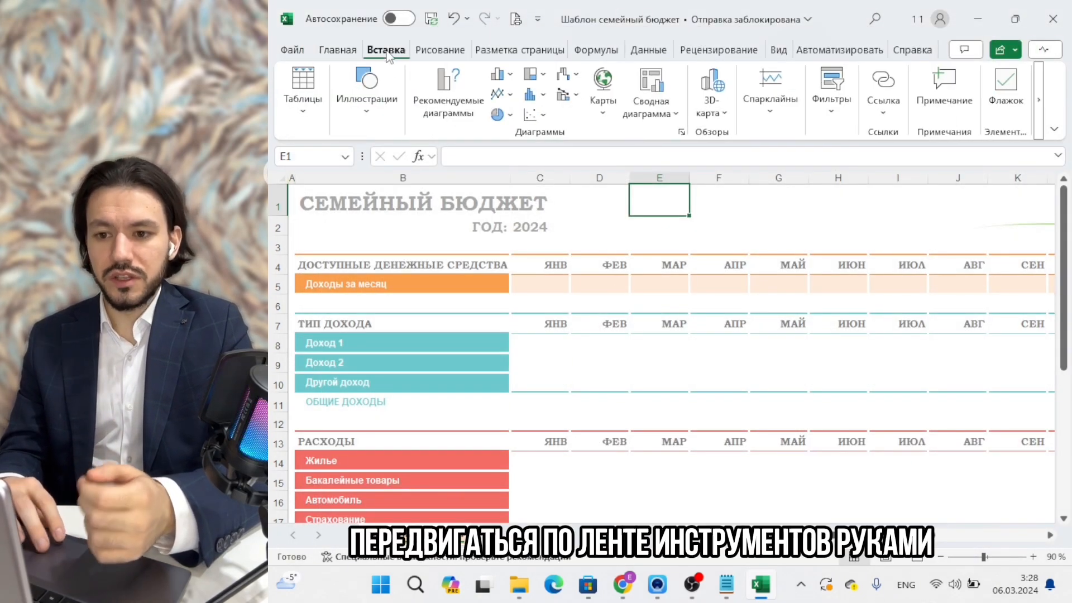
left_click(440, 51)
left_click(385, 52)
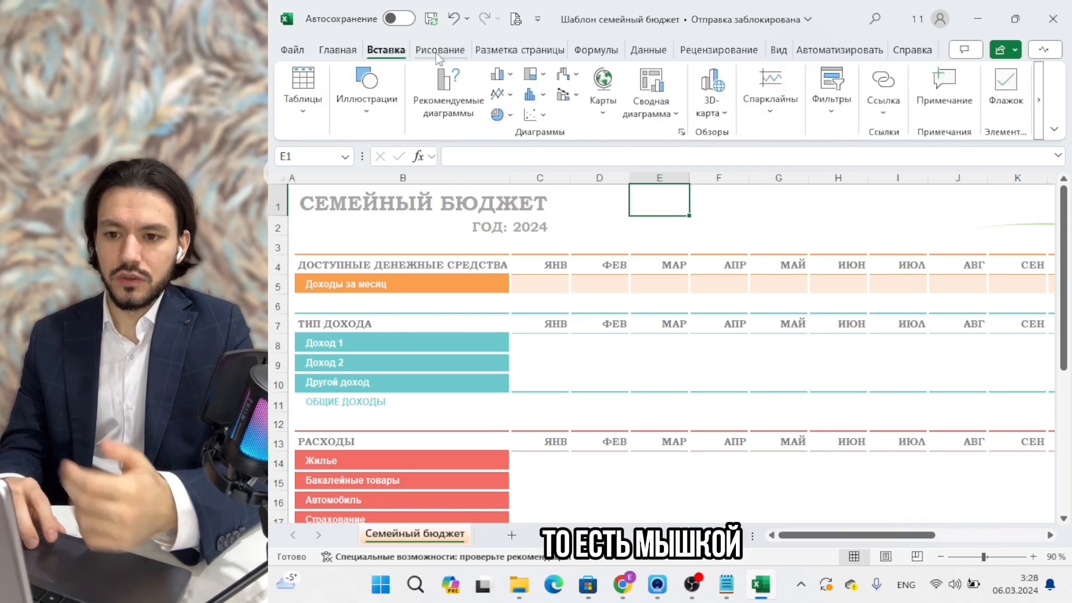
left_click(338, 52)
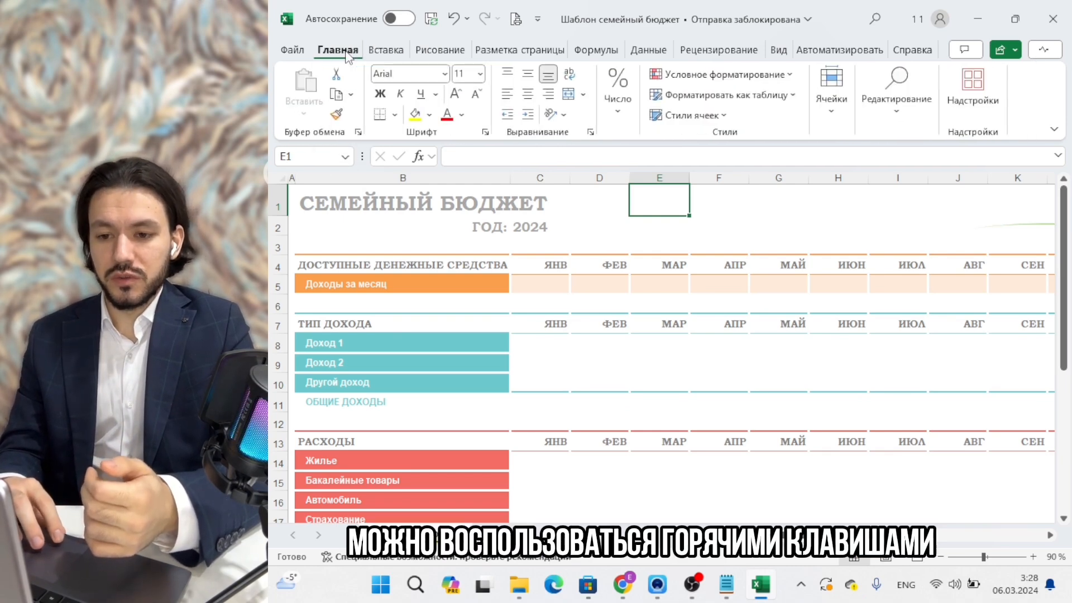
left_click(521, 222)
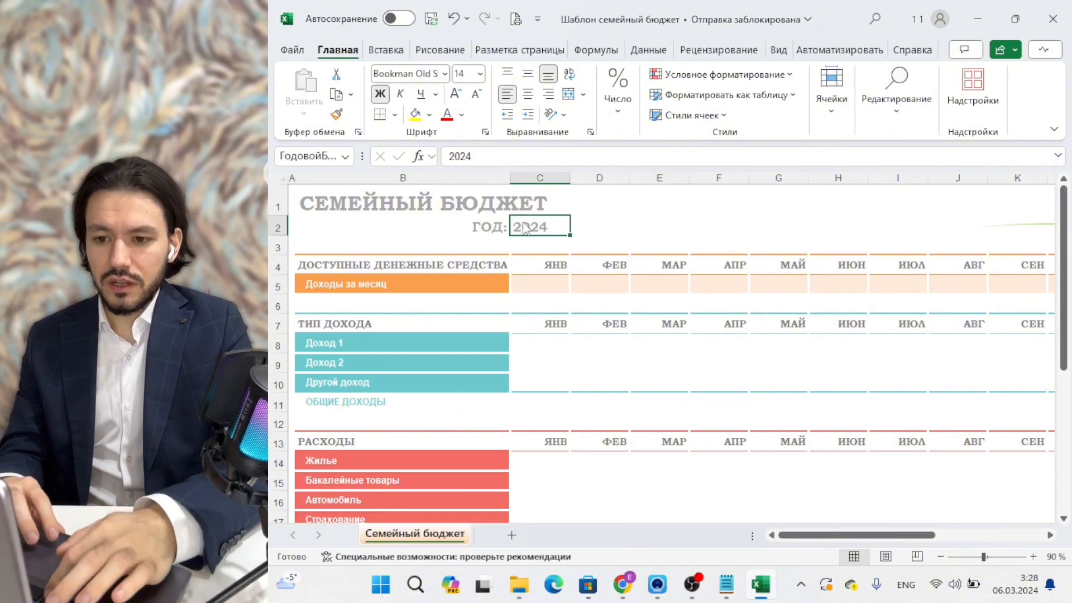
key("alt")
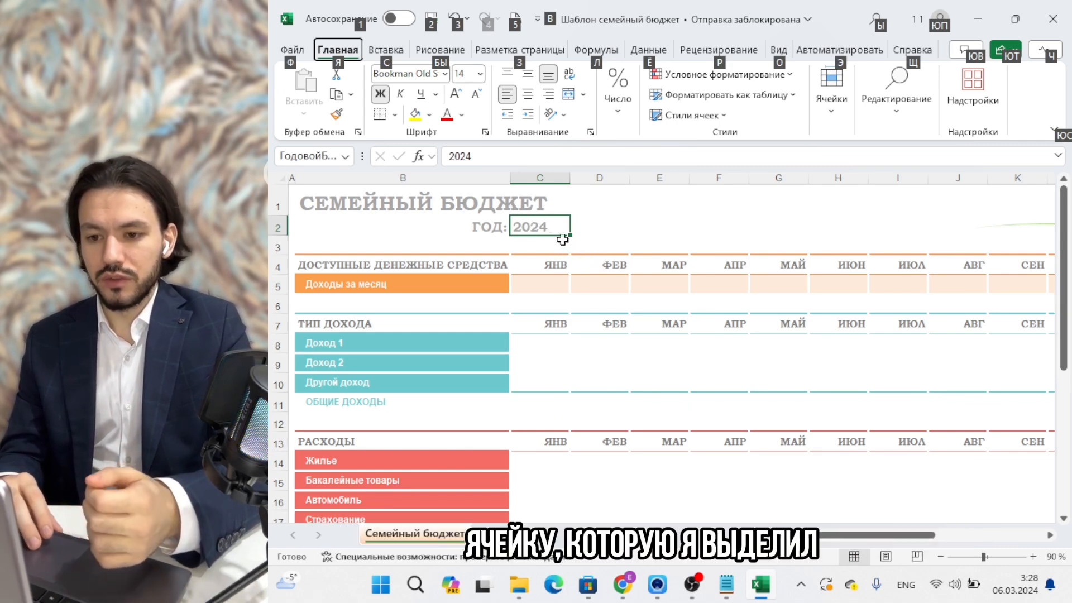
key("z")
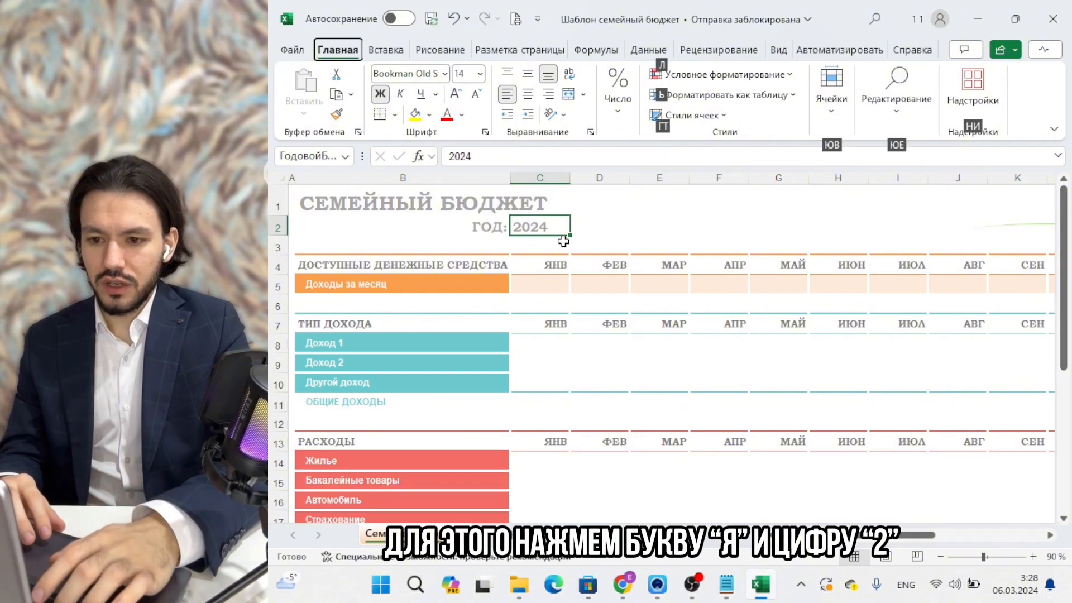
key("2")
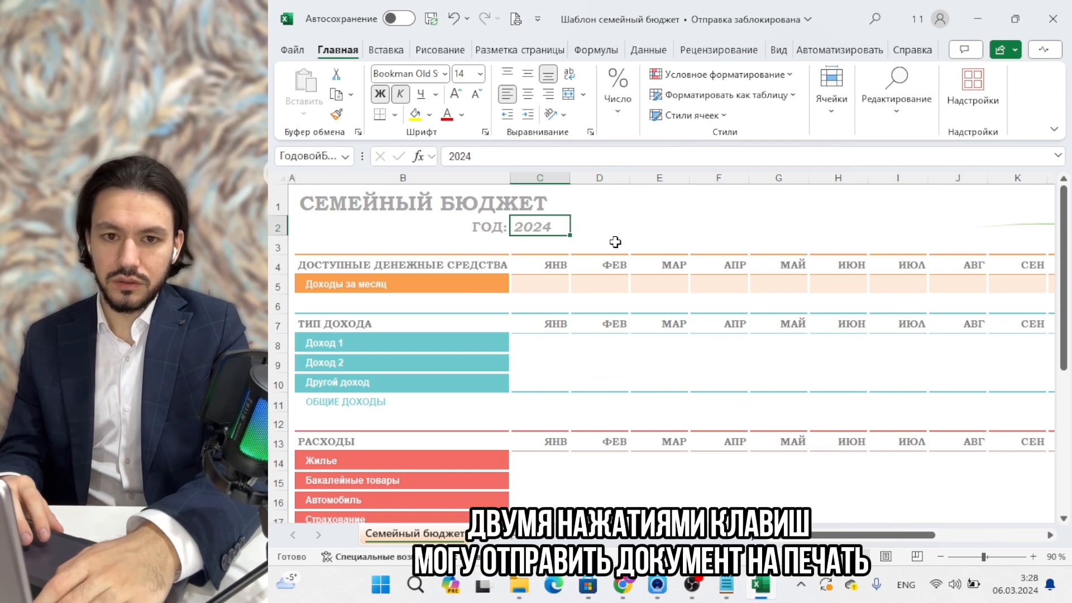
key("alt")
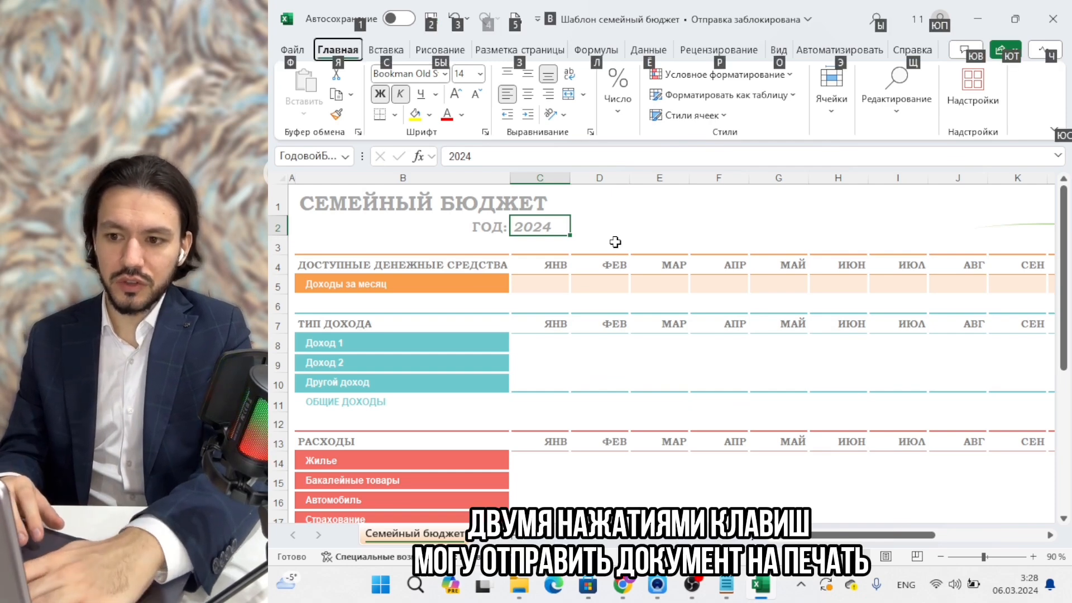
key("5")
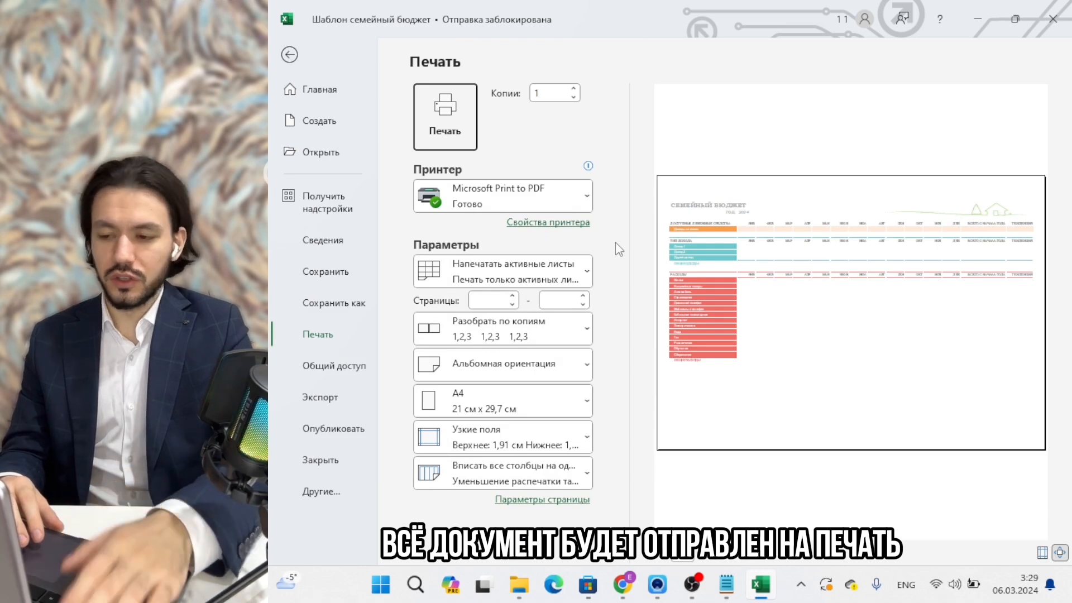
key("Return")
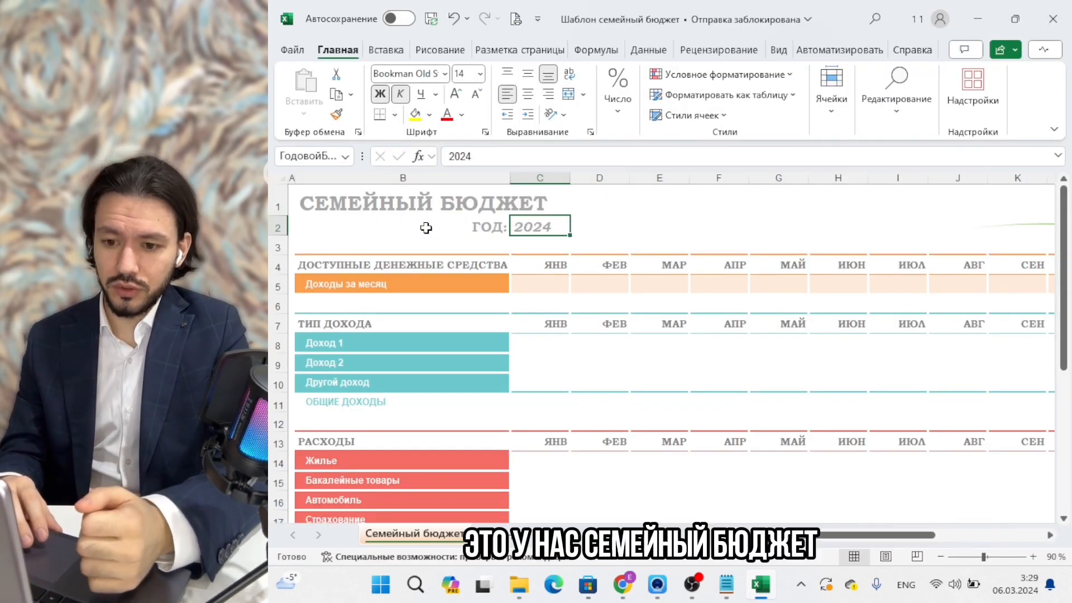
scroll(426, 228, "down", 3)
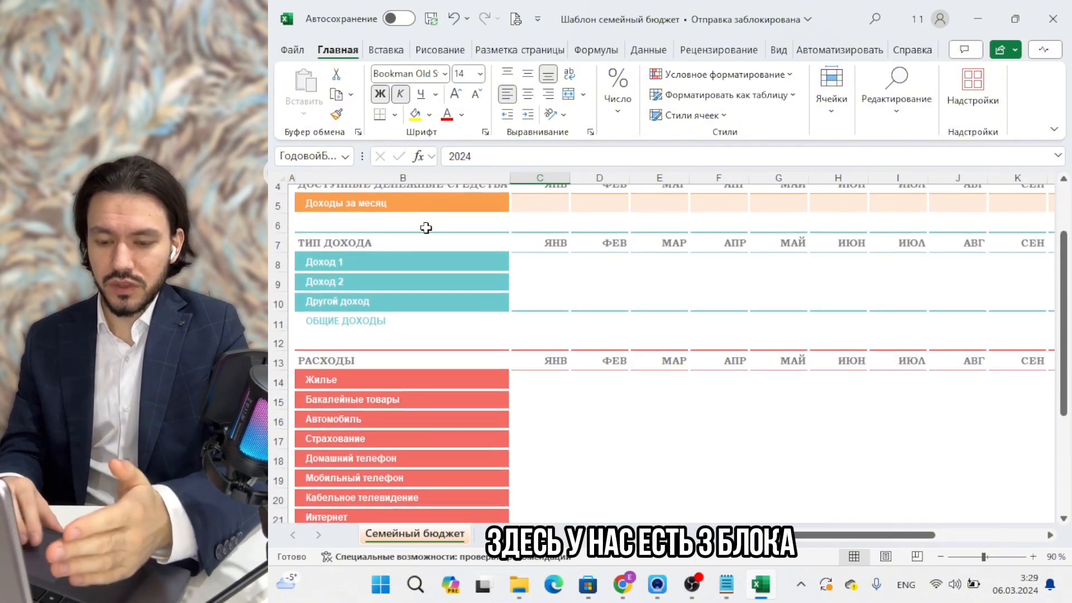
scroll(426, 228, "up", 3)
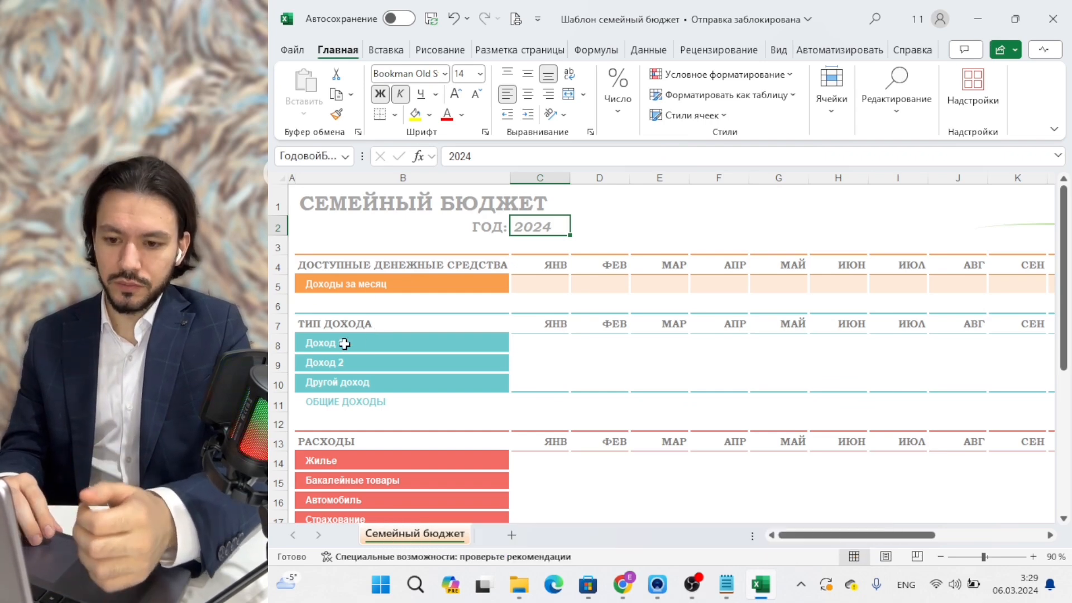
scroll(342, 345, "down", 1)
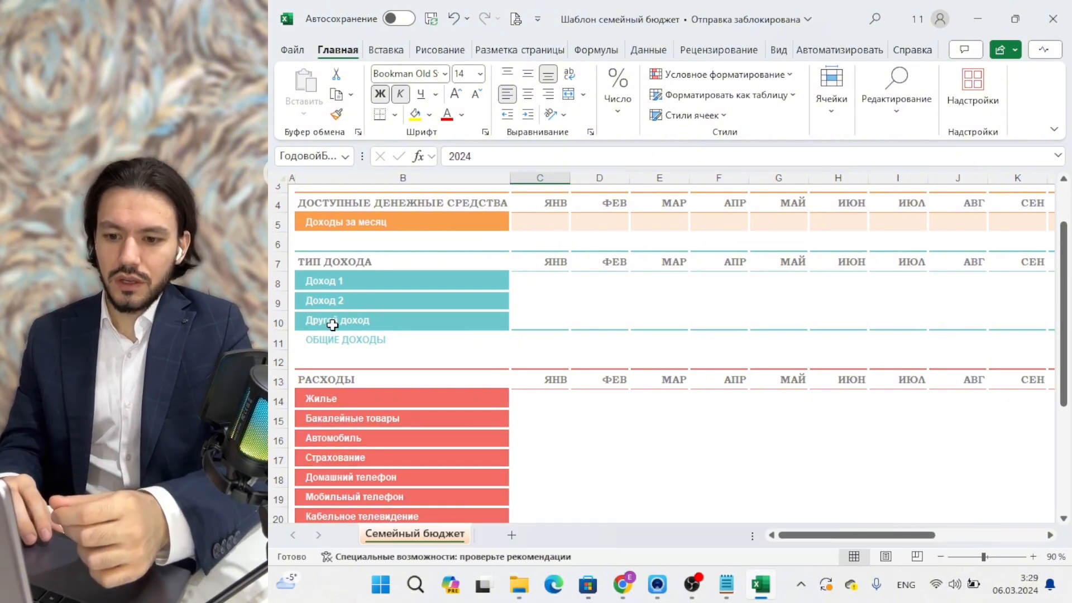
left_click(365, 339)
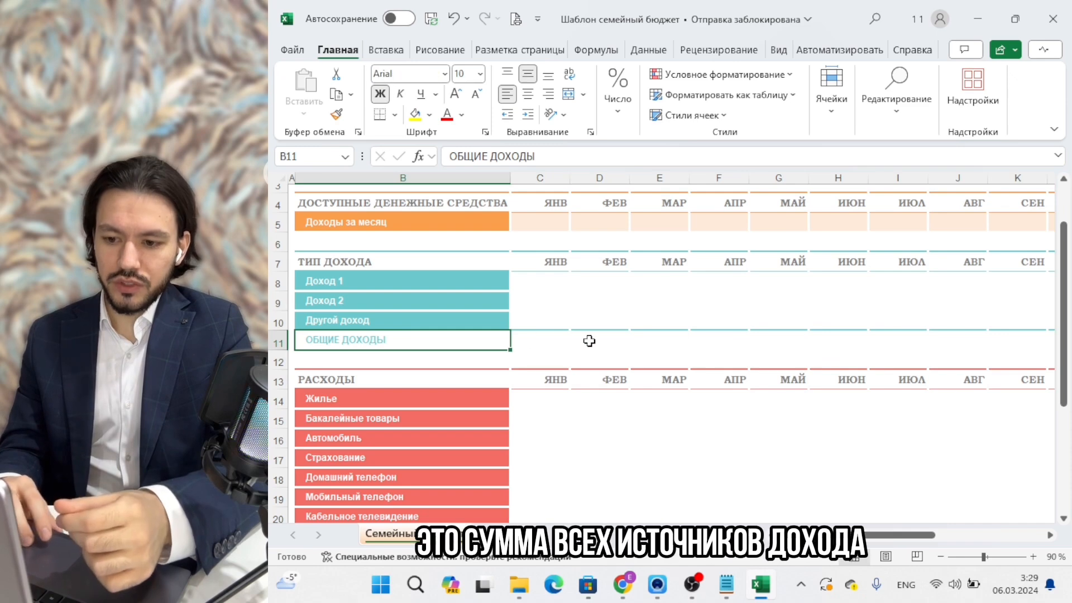
left_click(546, 339)
scroll(545, 339, "down", 2)
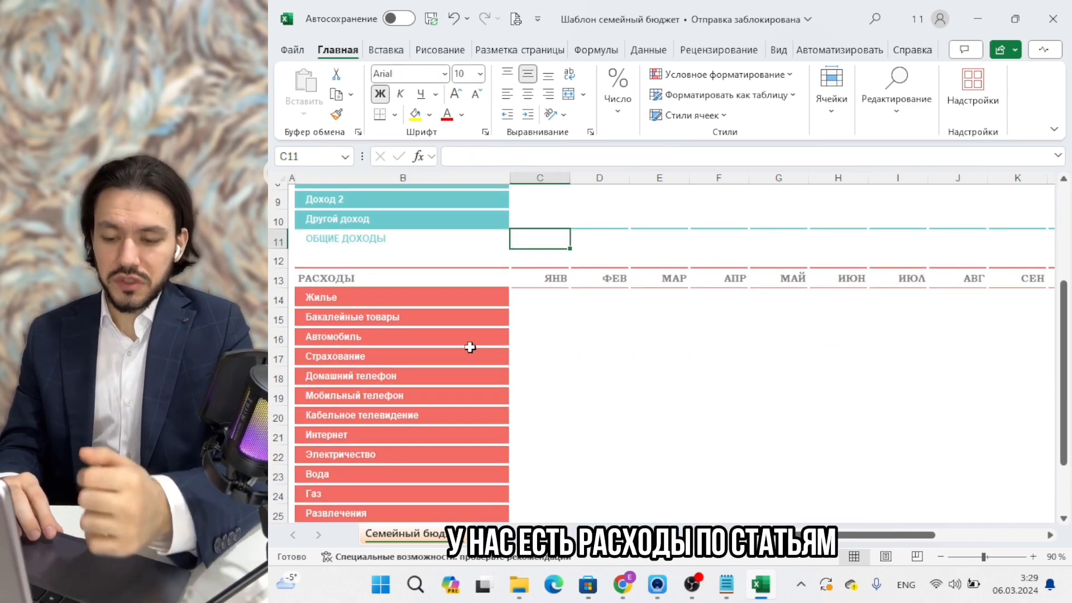
scroll(470, 347, "down", 3)
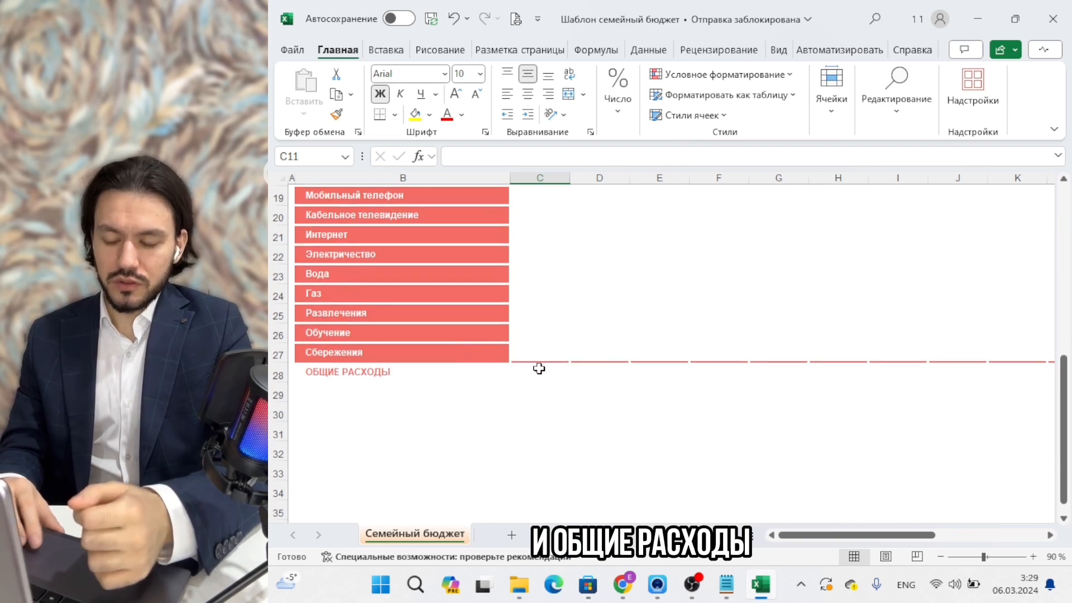
scroll(539, 369, "up", 6)
scroll(538, 368, "right", 5)
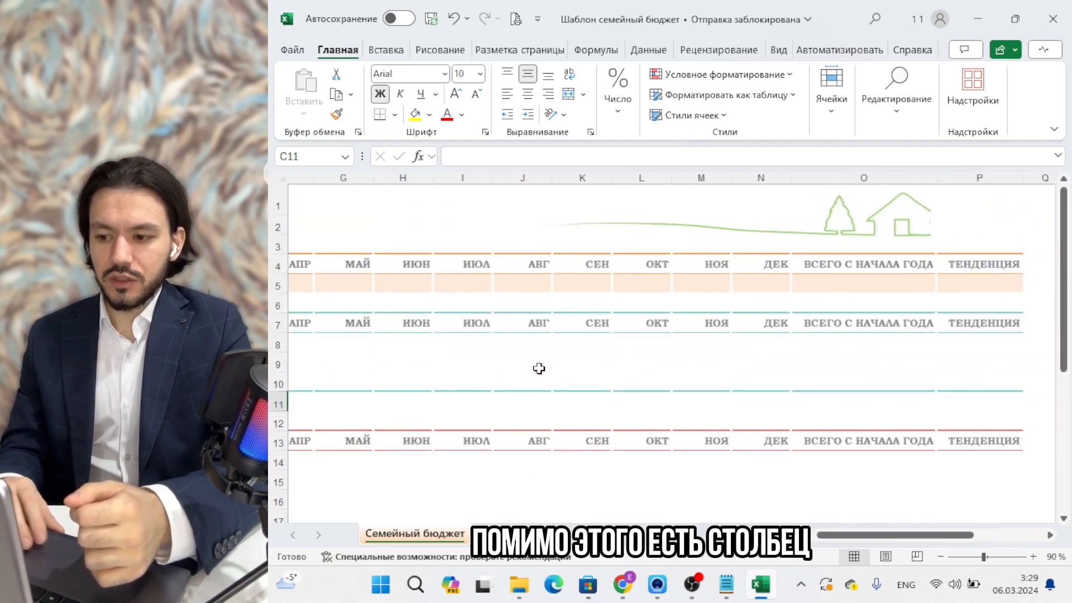
scroll(538, 369, "right", 2)
scroll(539, 368, "left", 5)
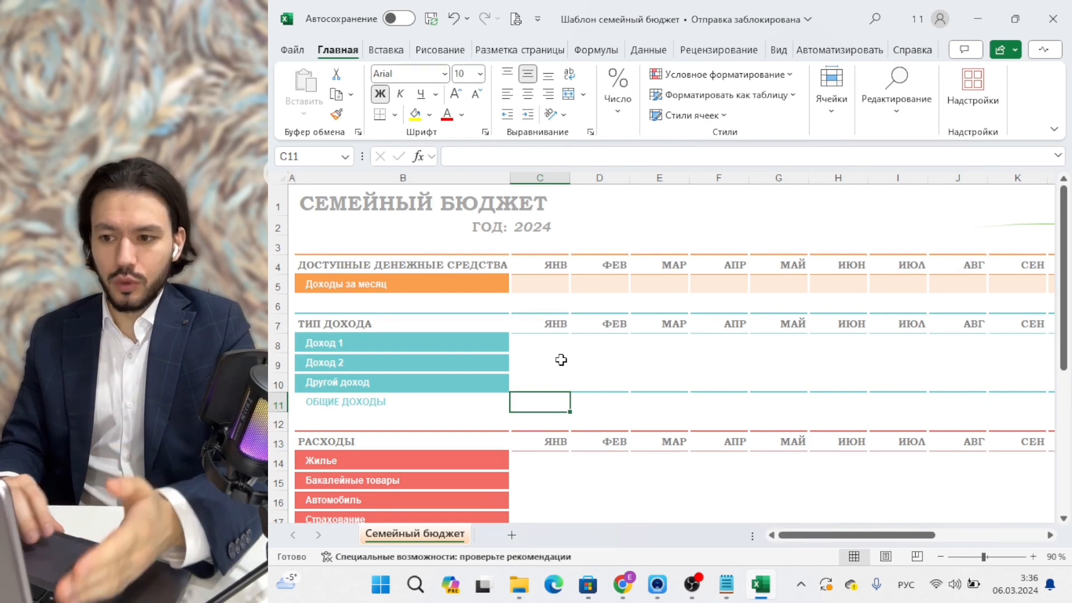
left_click(618, 118)
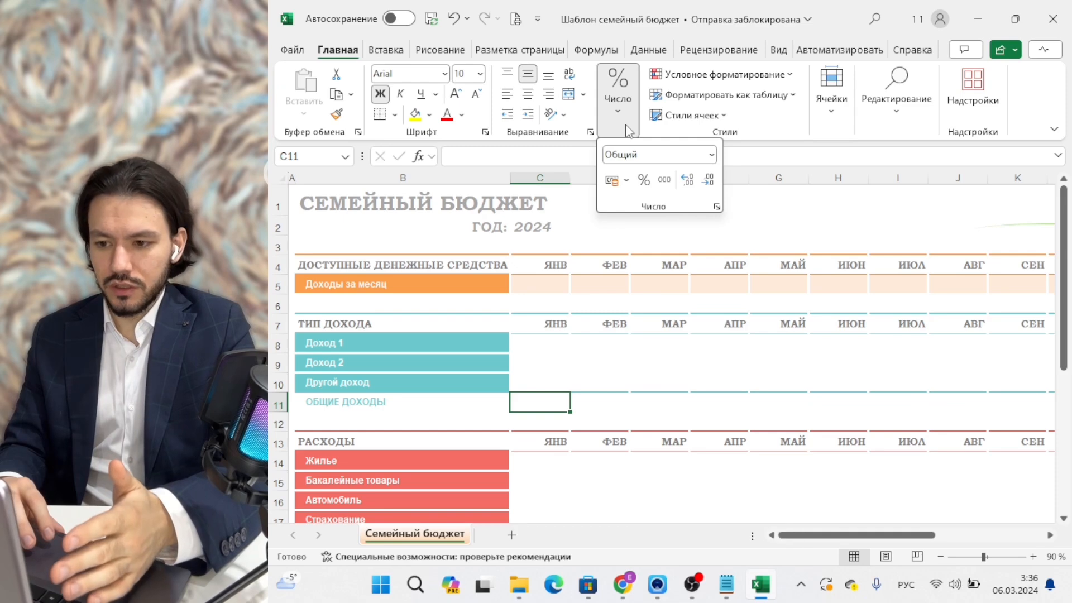
left_click(638, 341)
left_click(600, 343)
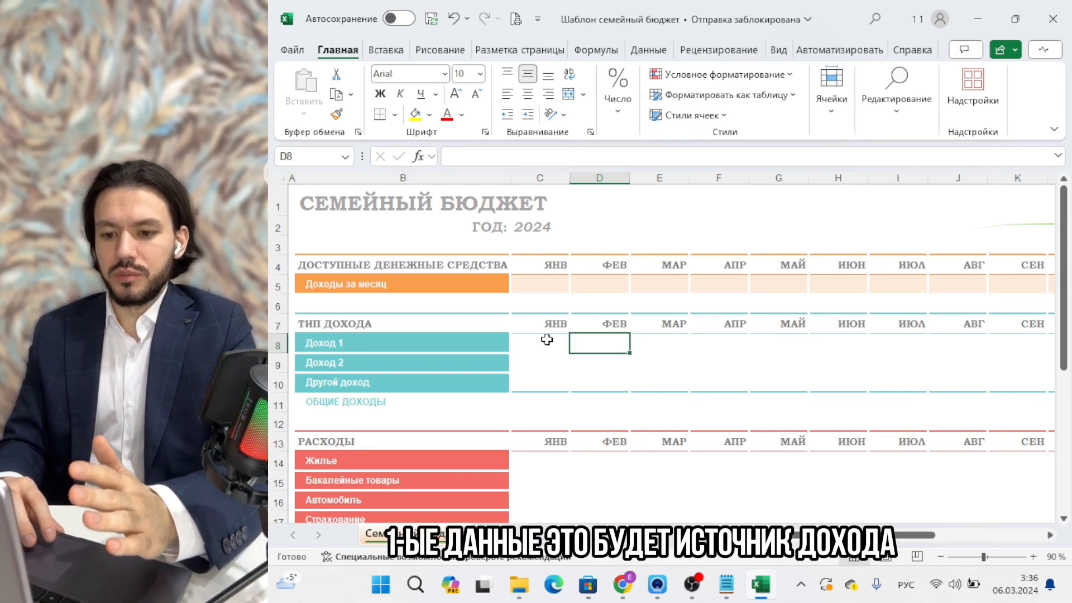
Rename the income labels to Зарплата мужа, Зарплата жены and Сдача квартиры в аренду.
left_click(458, 344)
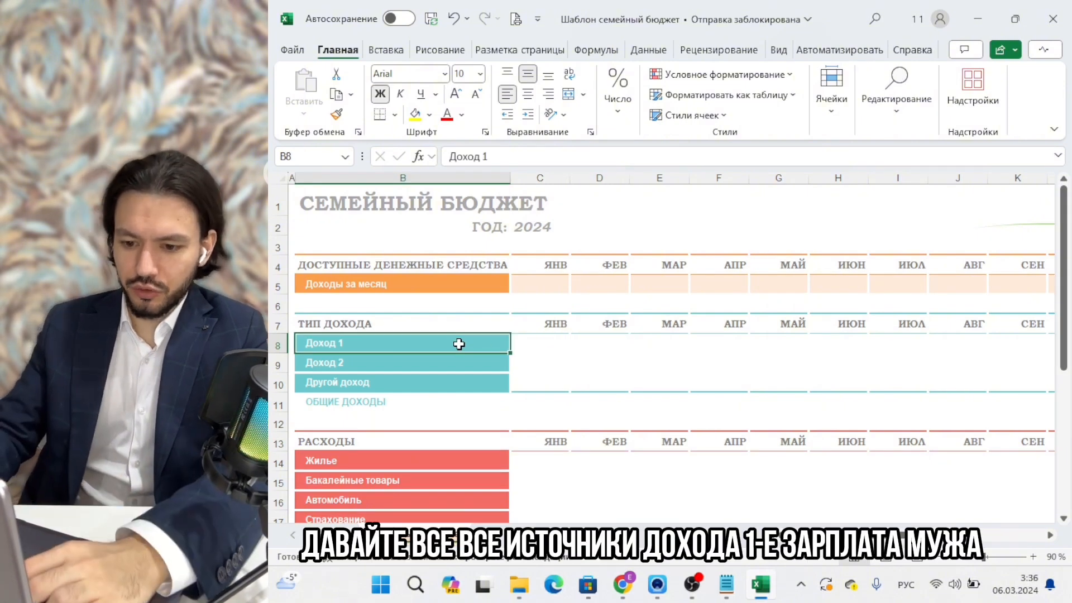
type("З")
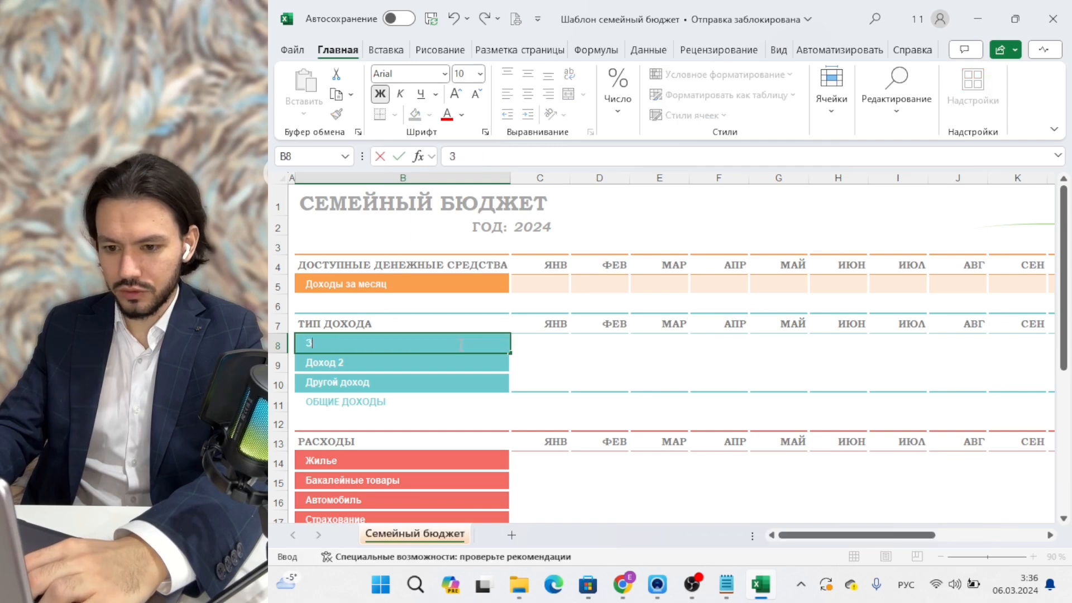
type("арплата мужа")
key("Return")
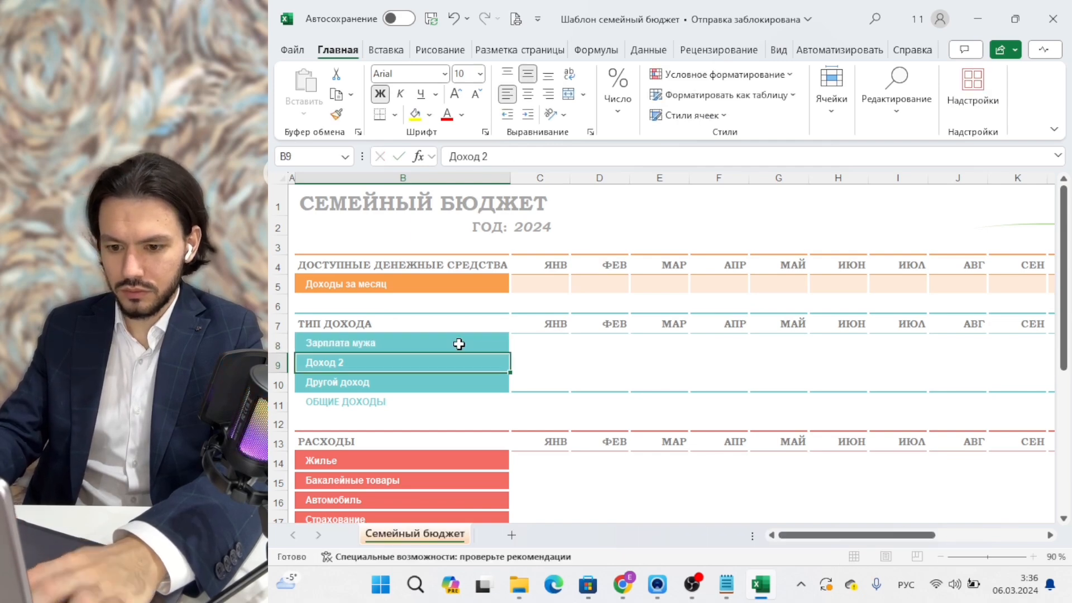
type("Зарплата")
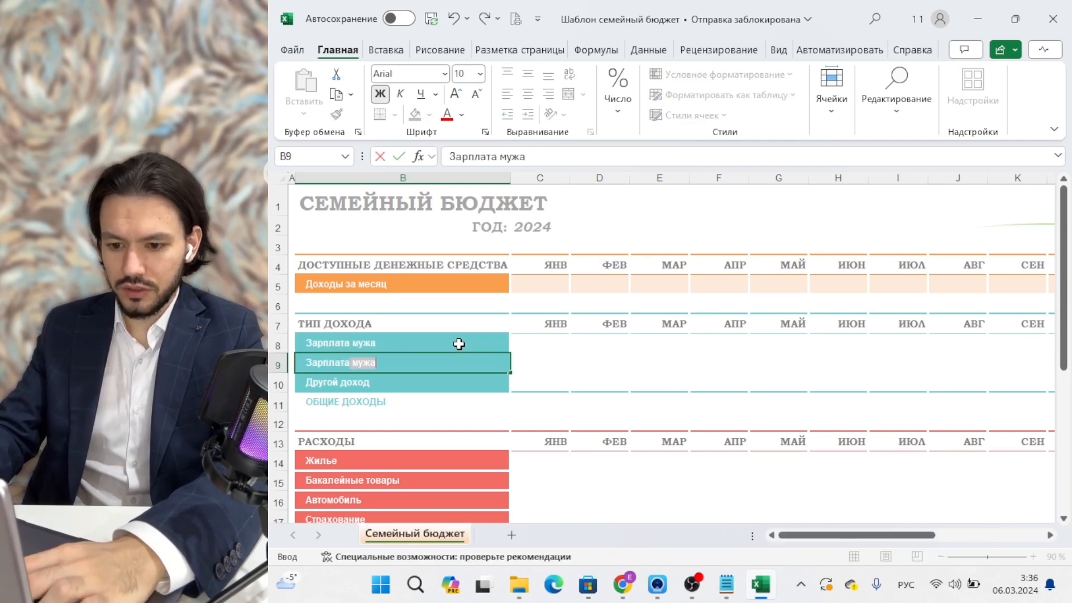
type(" жены")
key("Return")
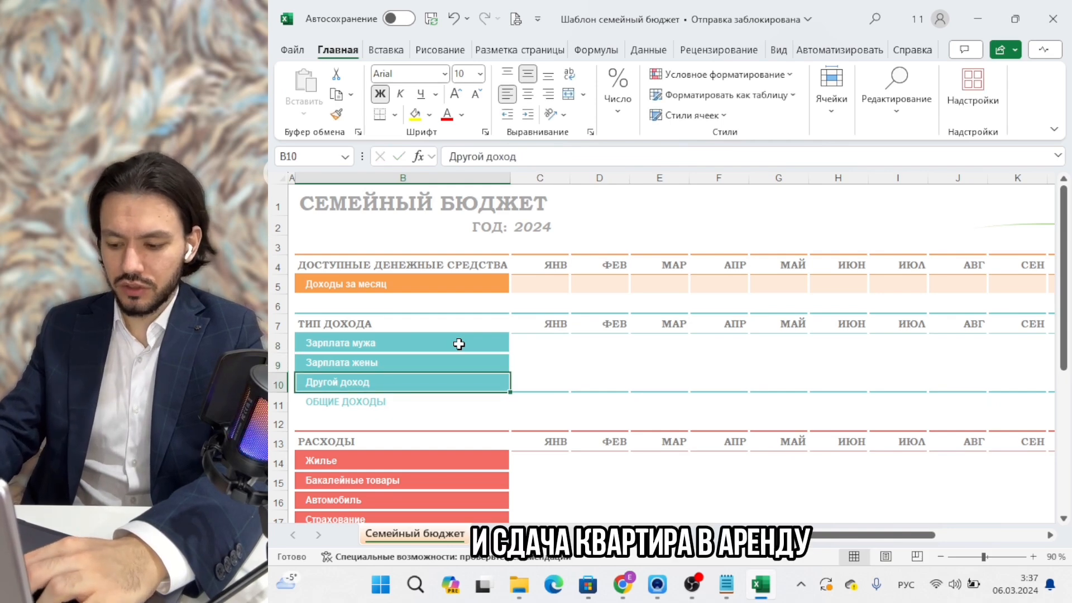
type("Сдача")
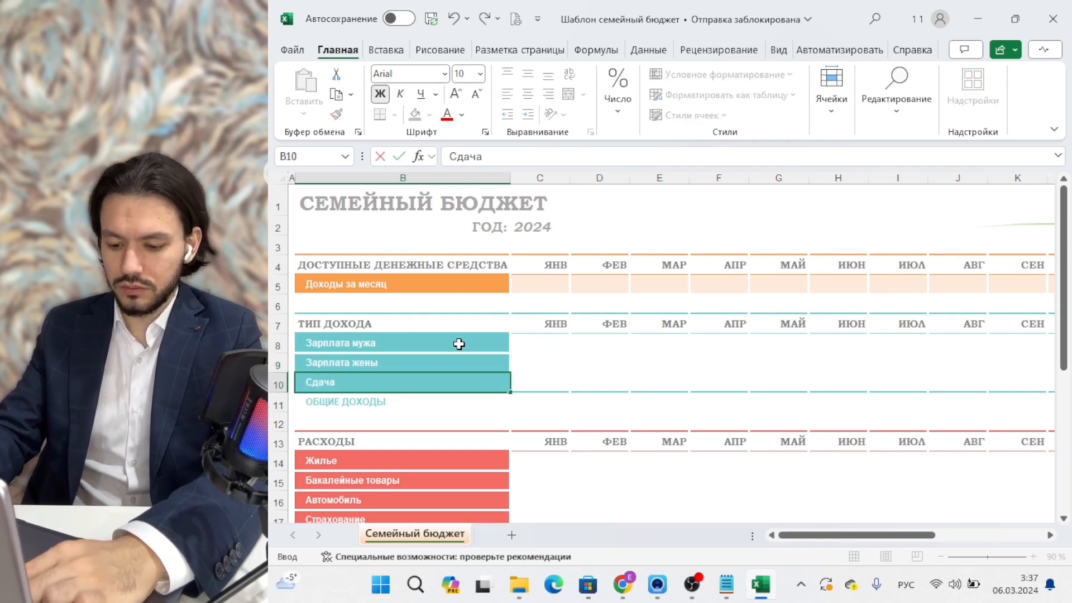
type(" квартиры в аренду")
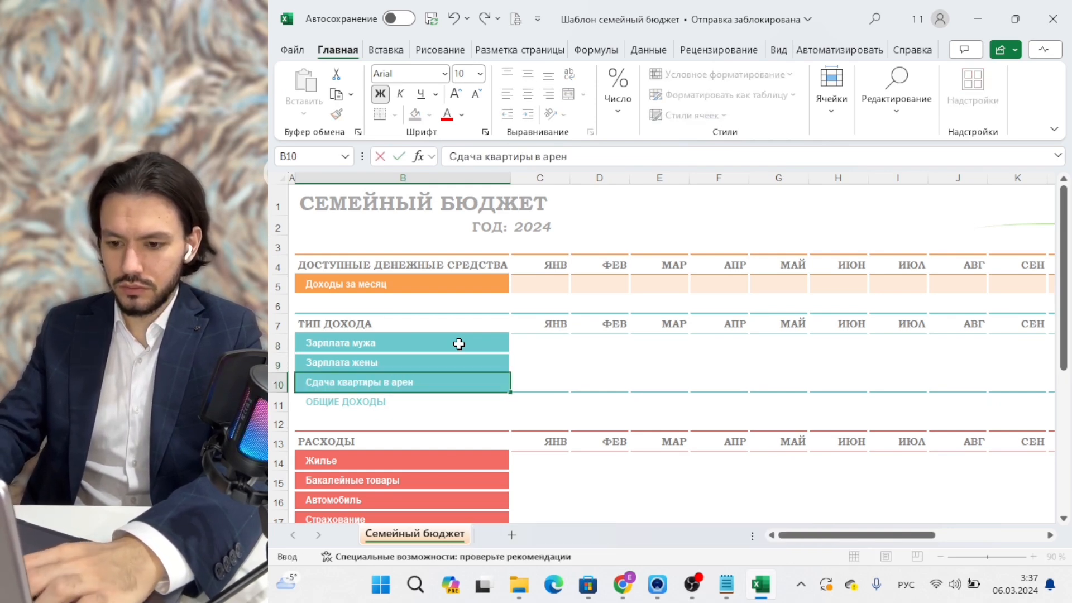
key("Return")
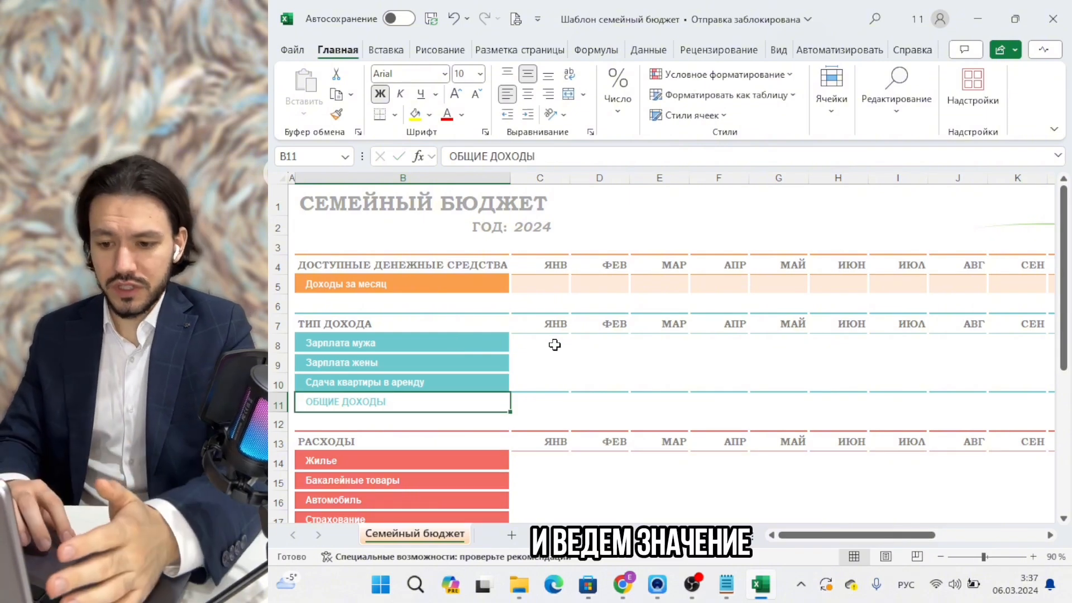
Enter January amounts 100000, 100000 and 50000 for the three income rows, then select them.
left_click(554, 345)
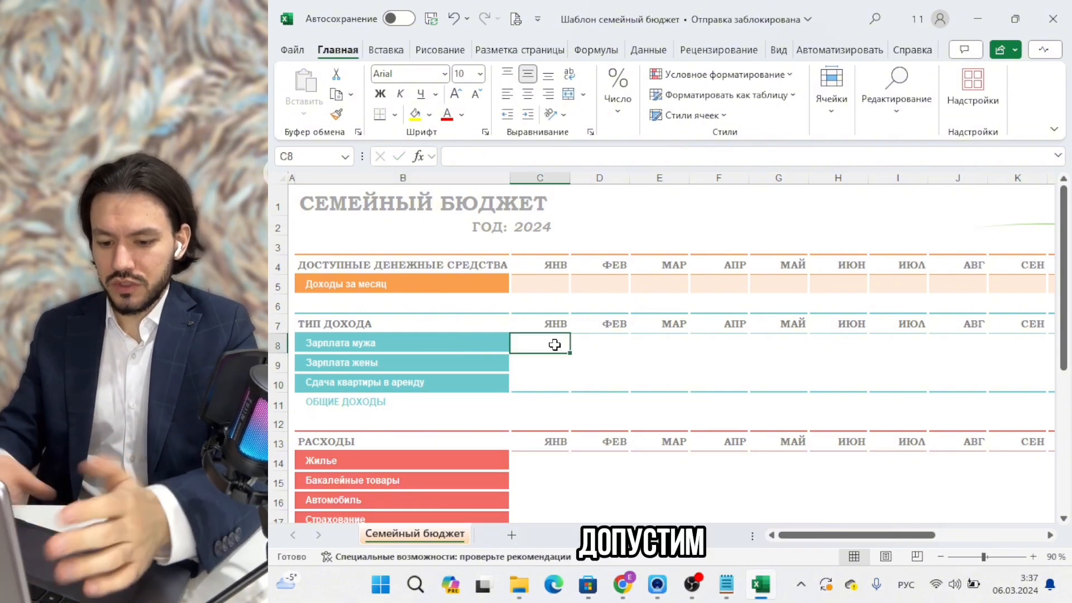
type("100000")
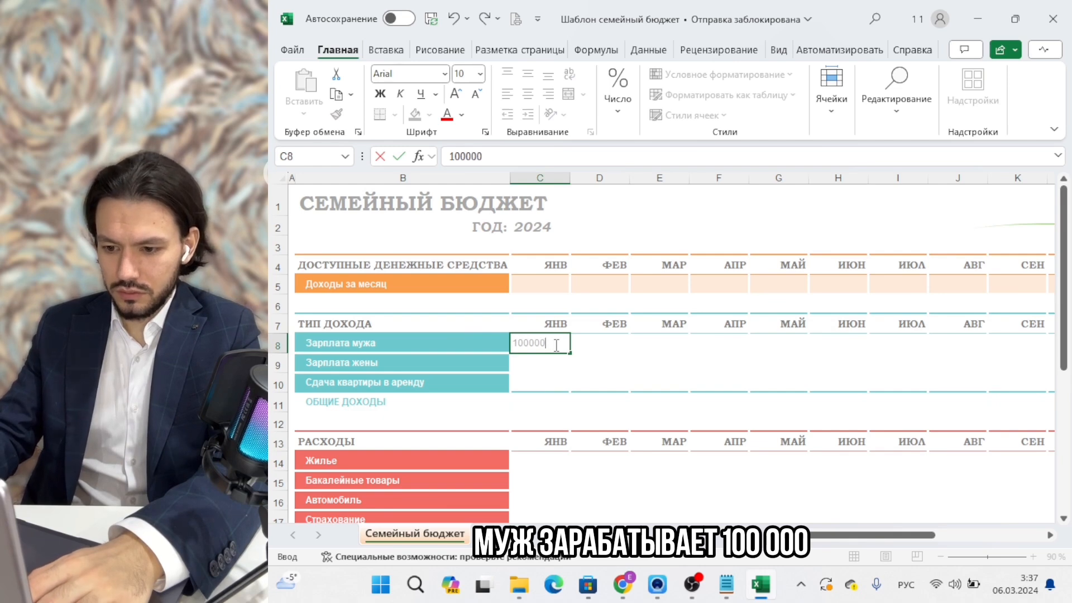
key("Return")
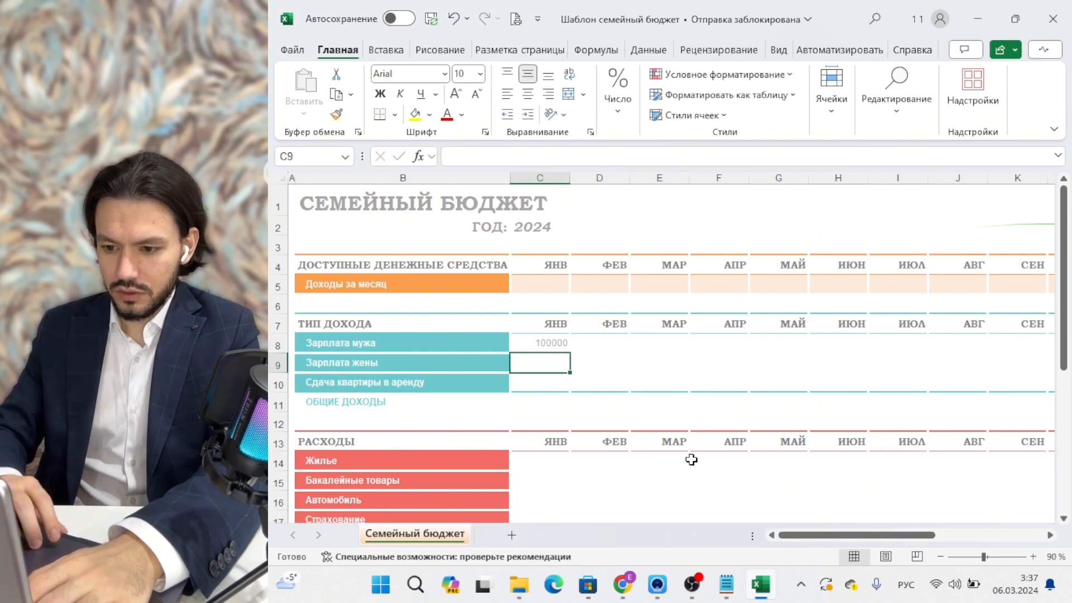
type("100000")
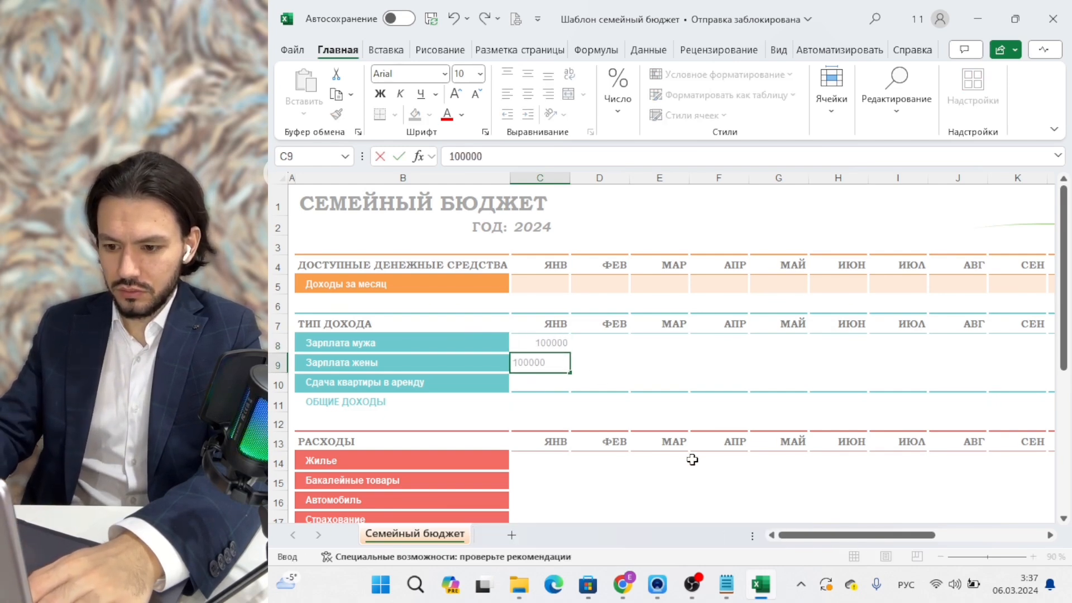
key("Return")
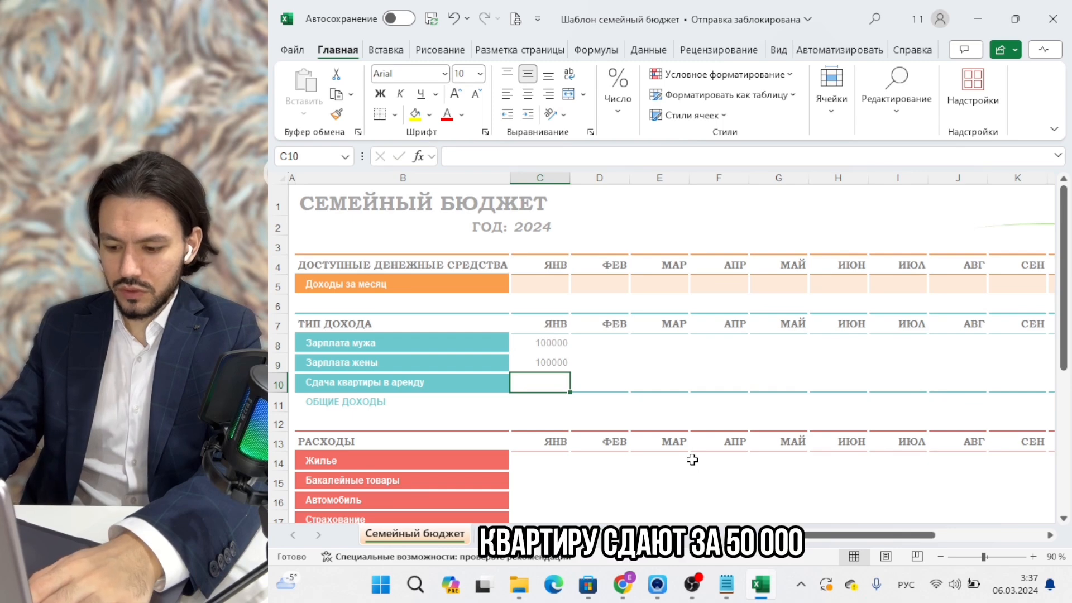
type("50000")
key("Return")
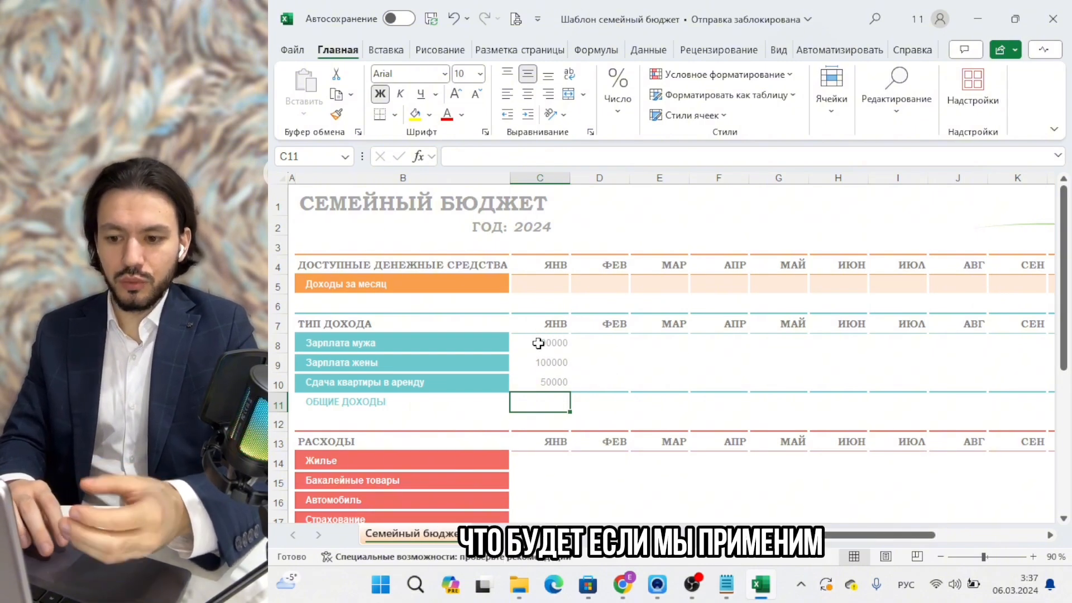
left_click_drag(538, 343, 536, 384)
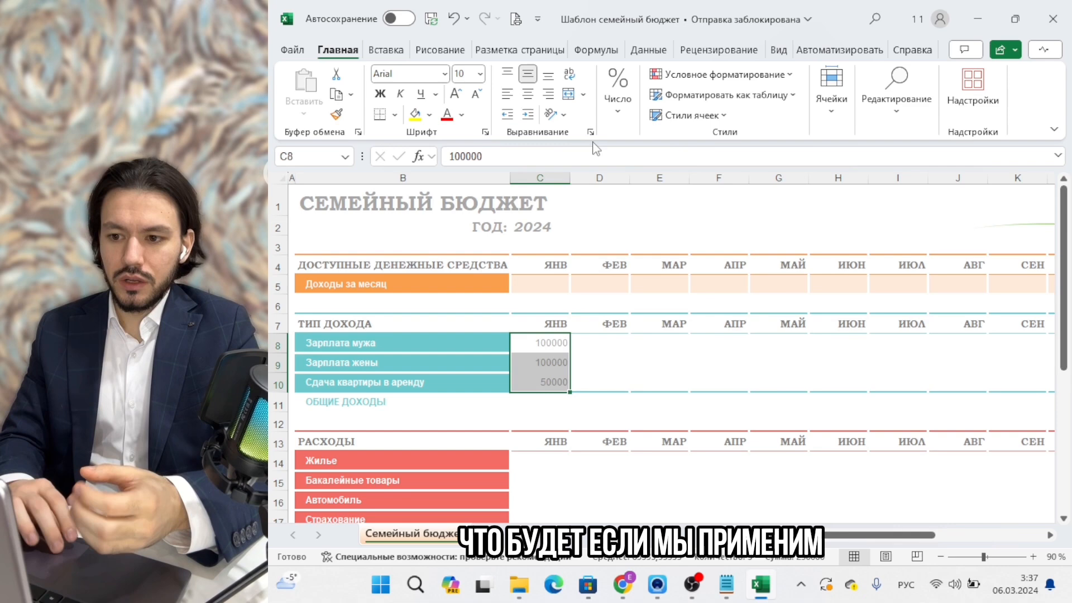
Apply the Числовой number format to the January income amounts.
left_click(608, 116)
left_click(712, 155)
left_click(704, 223)
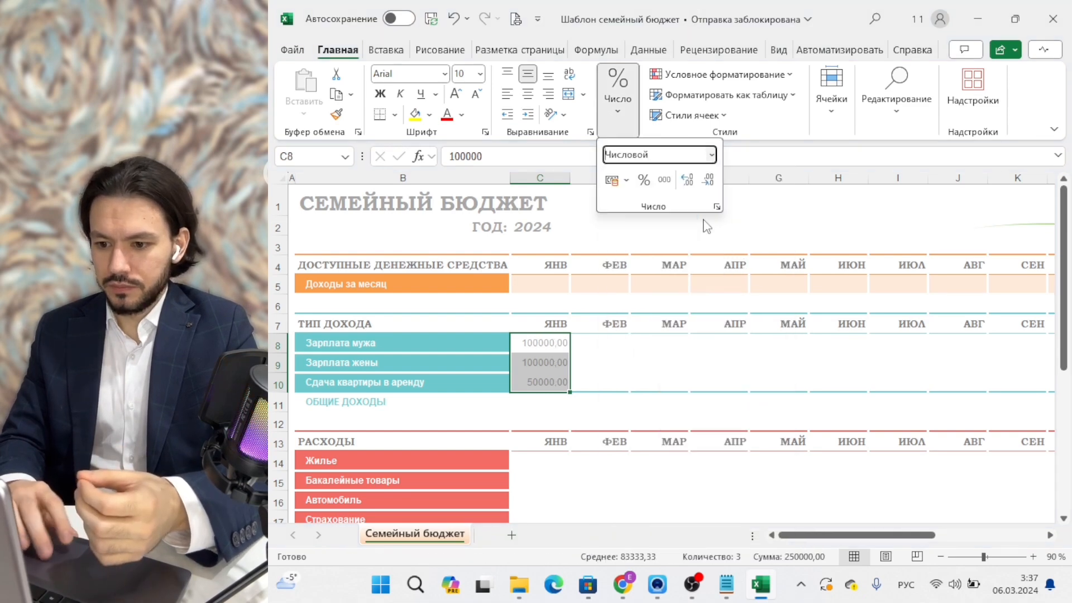
left_click(659, 377)
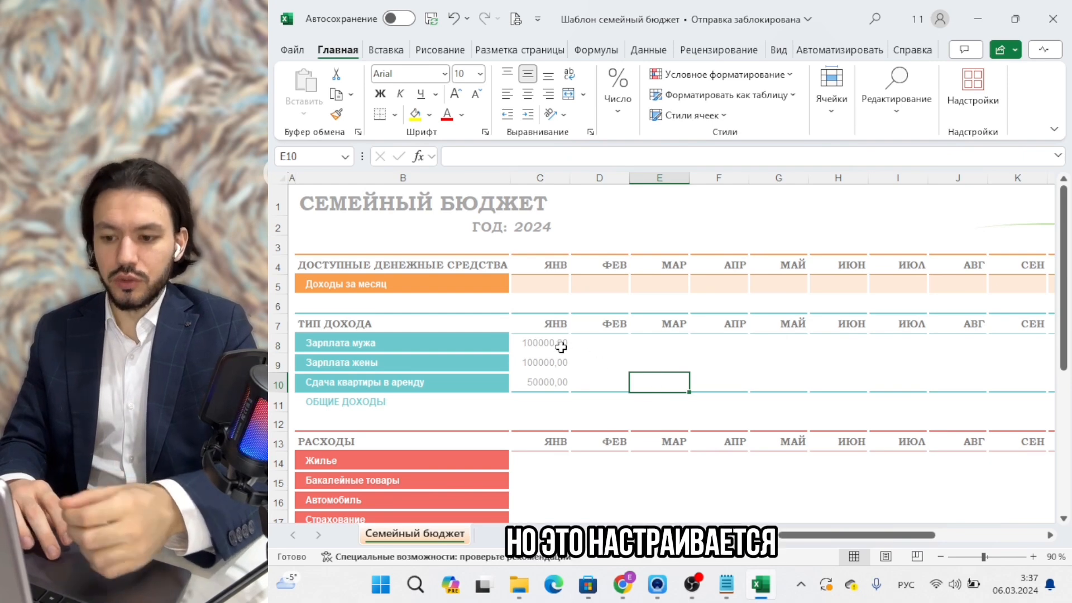
Switch C8:C10 to the Денежный ruble format with no decimal places.
left_click_drag(558, 342, 552, 384)
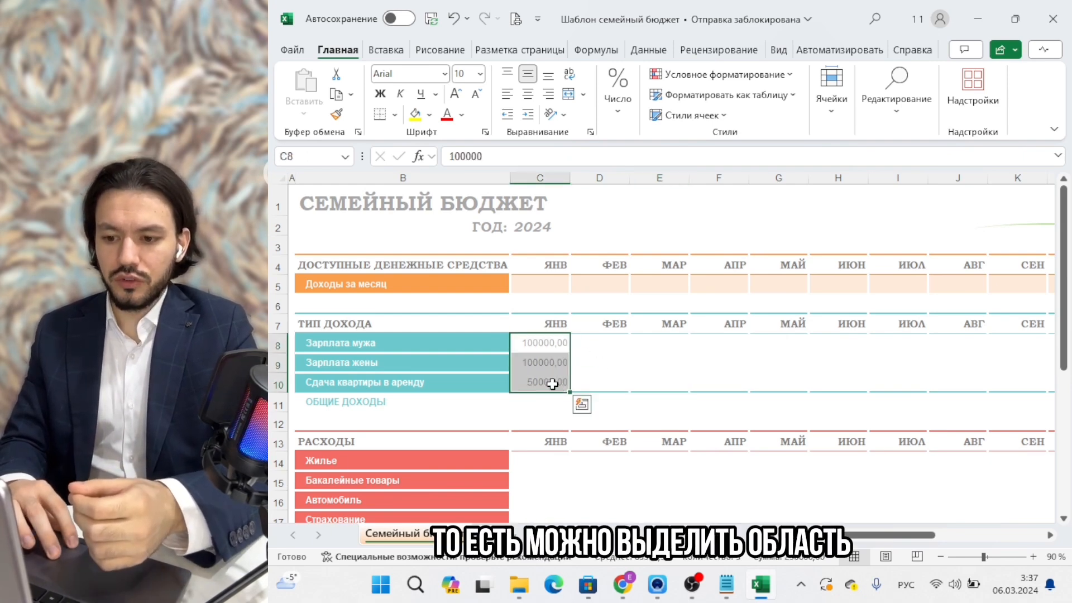
left_click(618, 120)
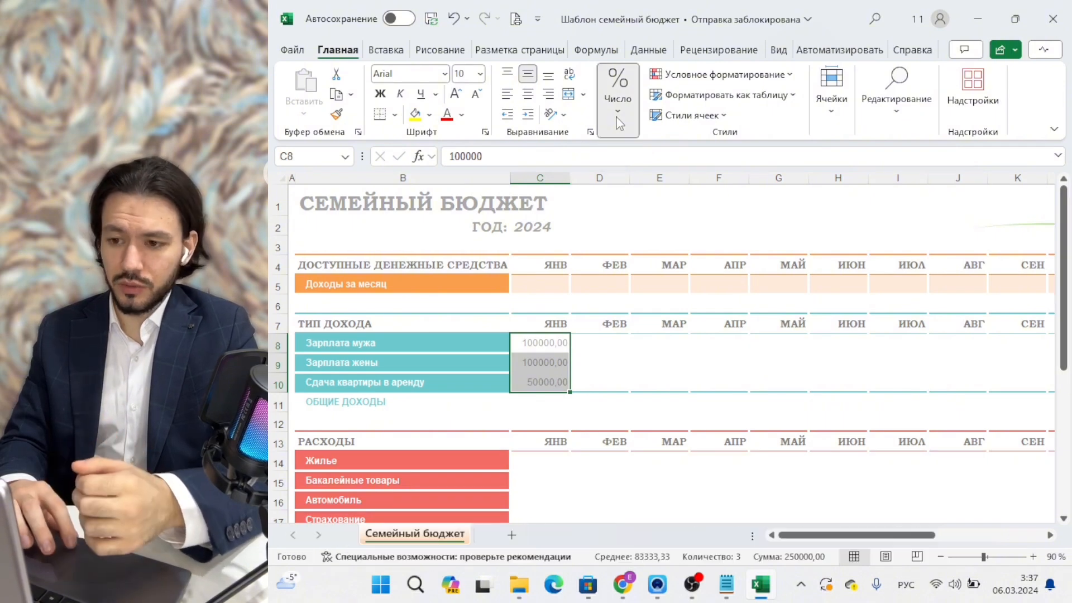
left_click(707, 181)
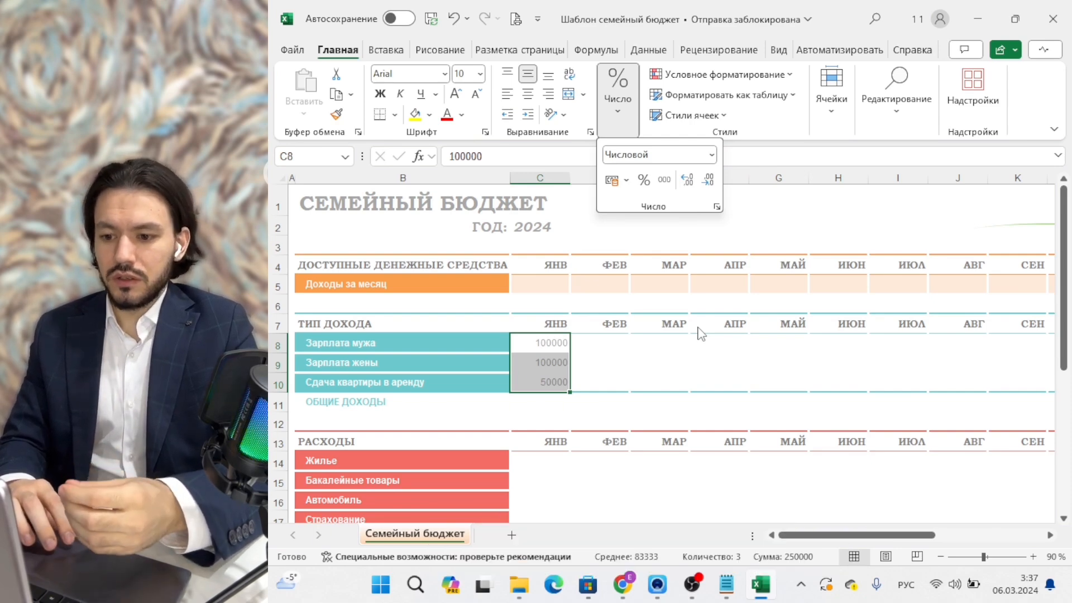
left_click(710, 156)
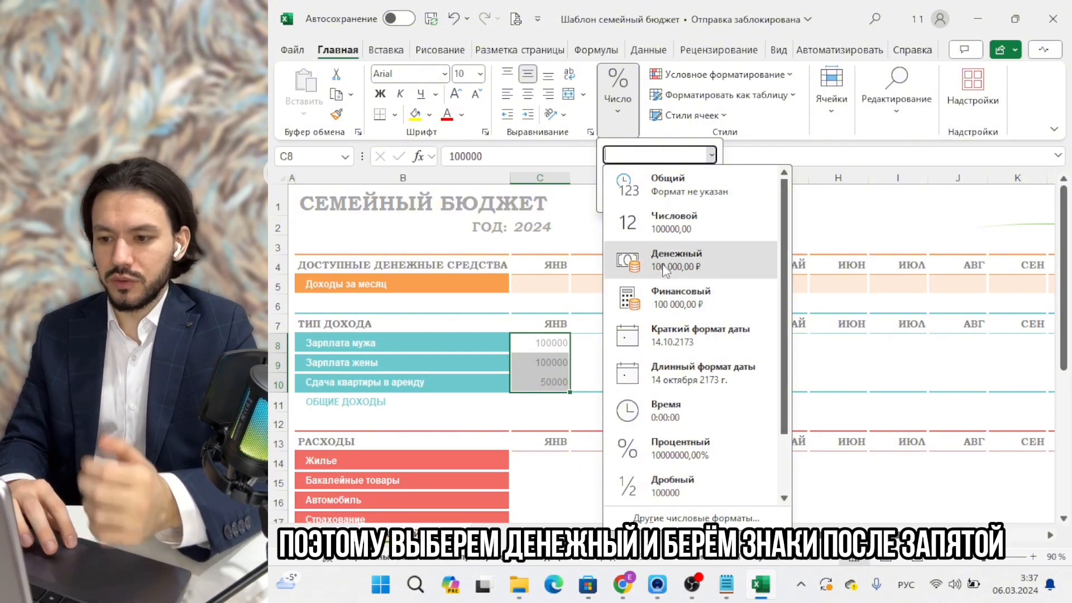
left_click(667, 259)
left_click(708, 180)
left_click(708, 180)
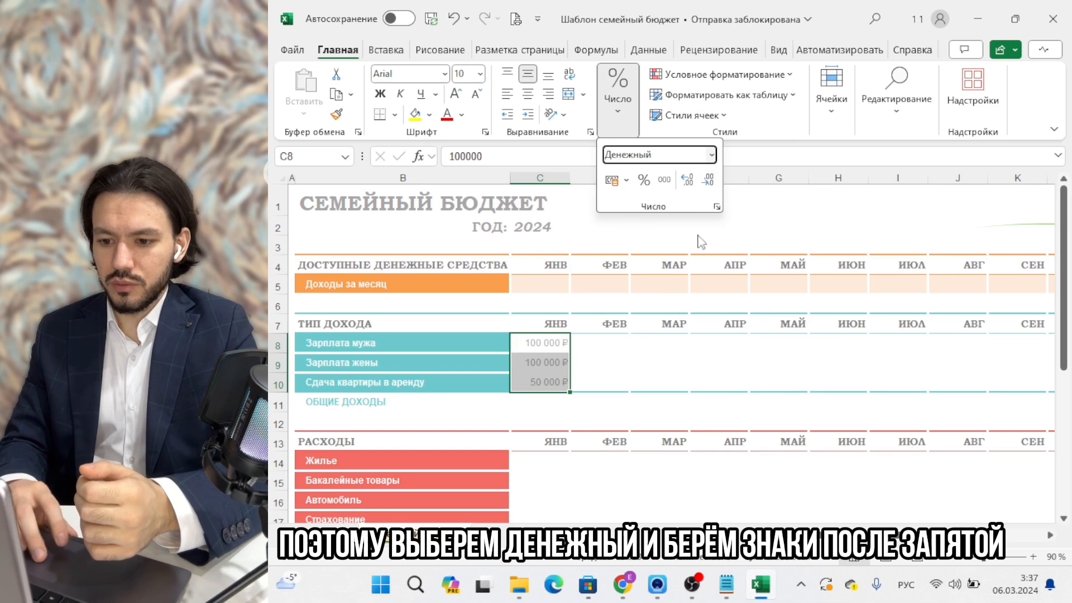
left_click(643, 377)
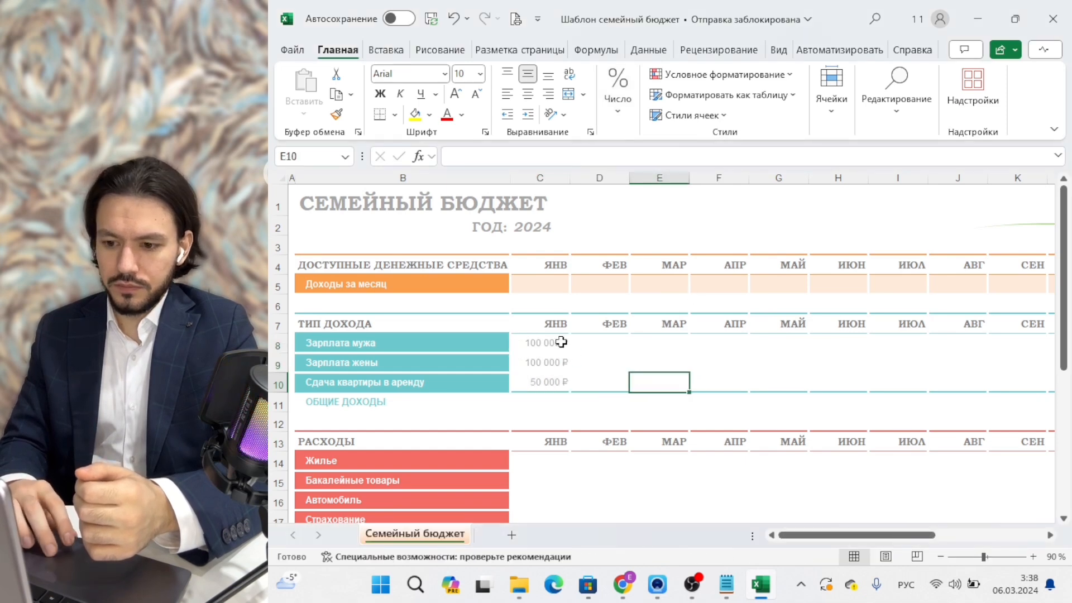
scroll(628, 468, "down", 1)
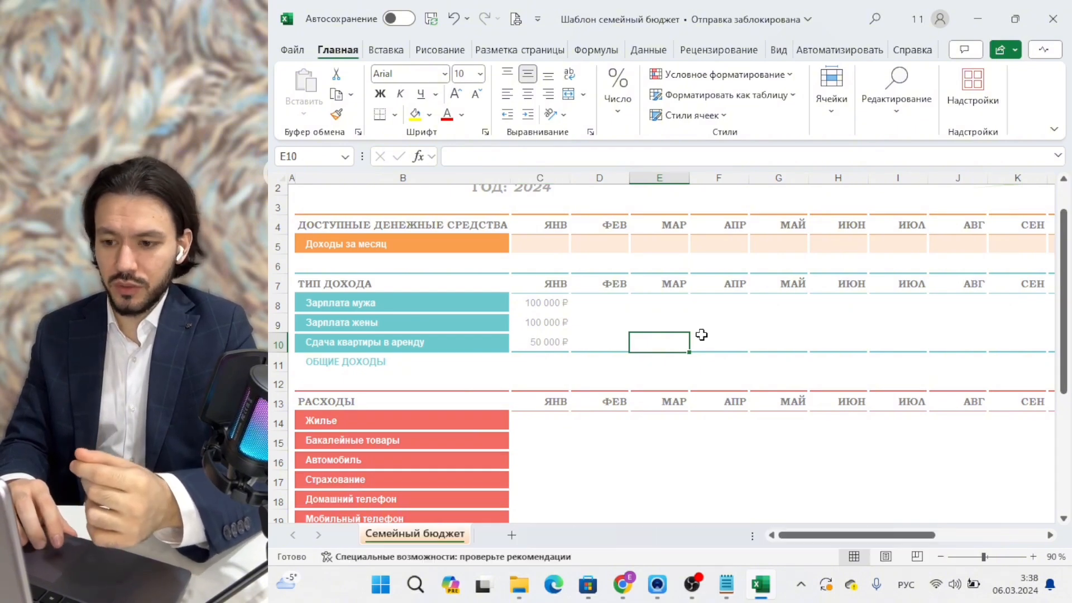
scroll(699, 335, "right", 6)
scroll(701, 334, "left", 6)
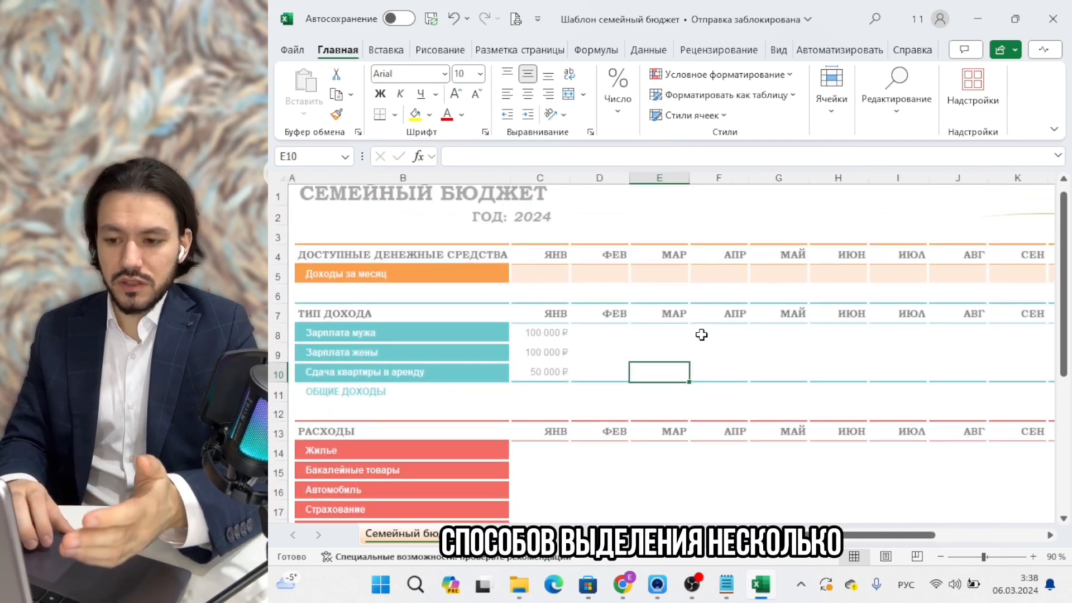
left_click_drag(533, 272, 1027, 278)
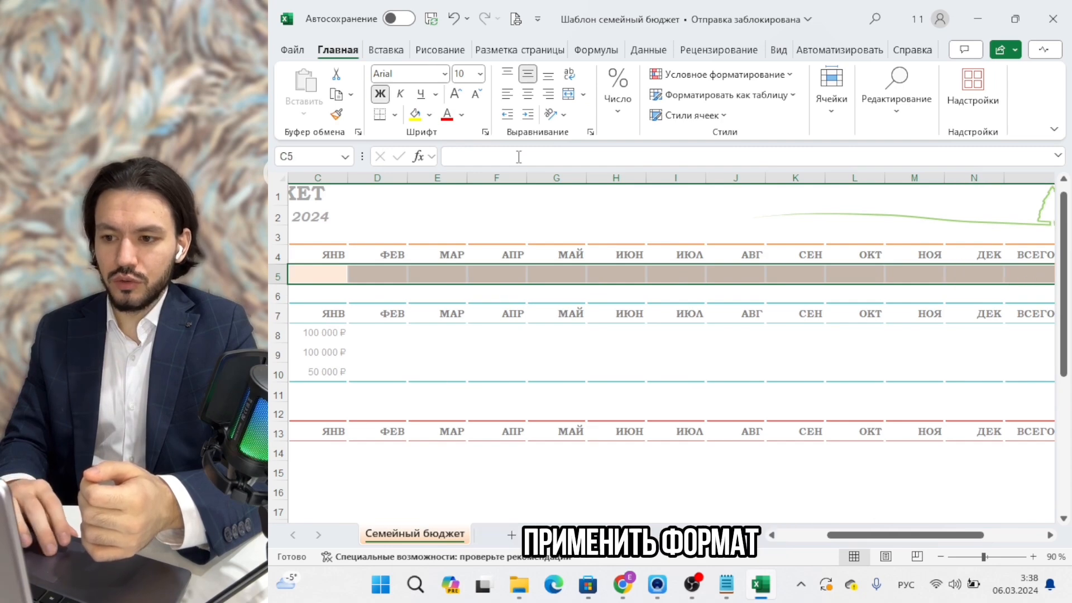
scroll(476, 347, "down", 3)
scroll(476, 347, "up", 3)
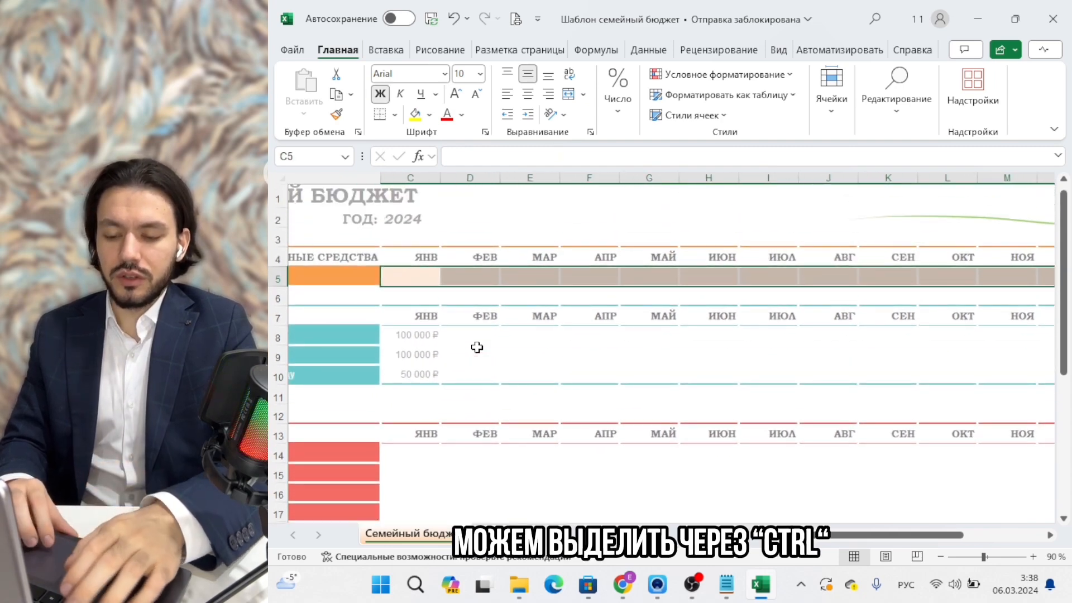
left_click_drag(412, 336, 980, 377)
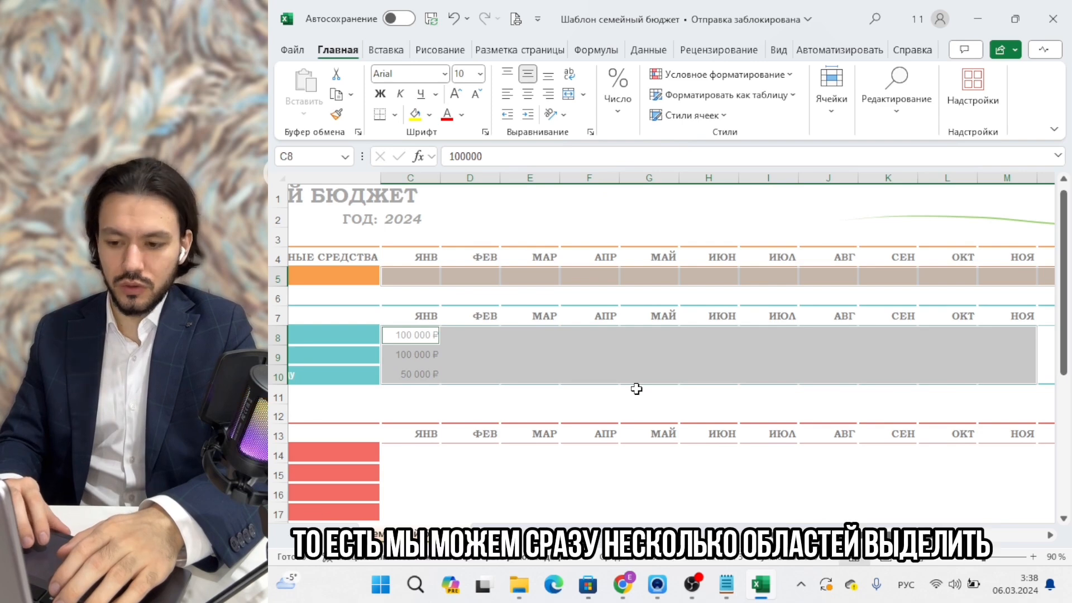
scroll(636, 389, "down", 1)
left_click_drag(399, 385, 664, 451)
scroll(882, 467, "up", 2)
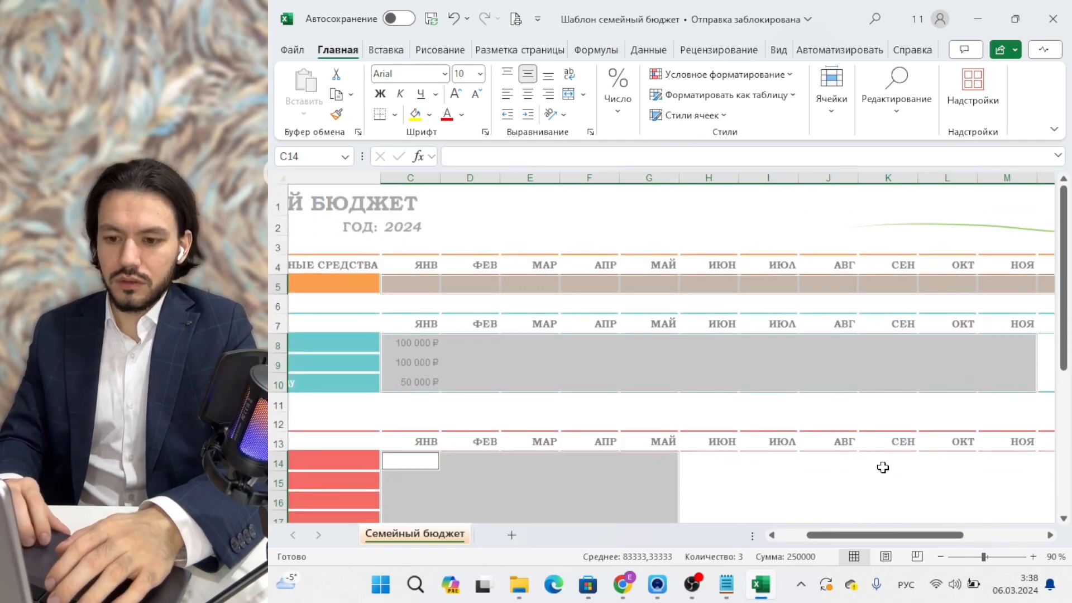
left_click(709, 356)
left_click(419, 286)
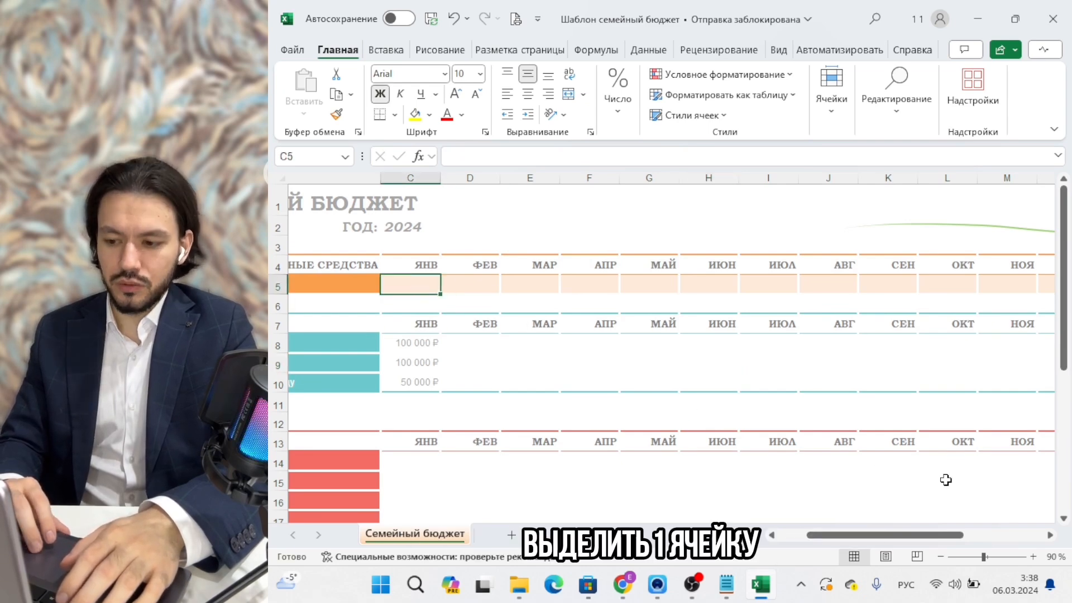
left_click(961, 472, "shift")
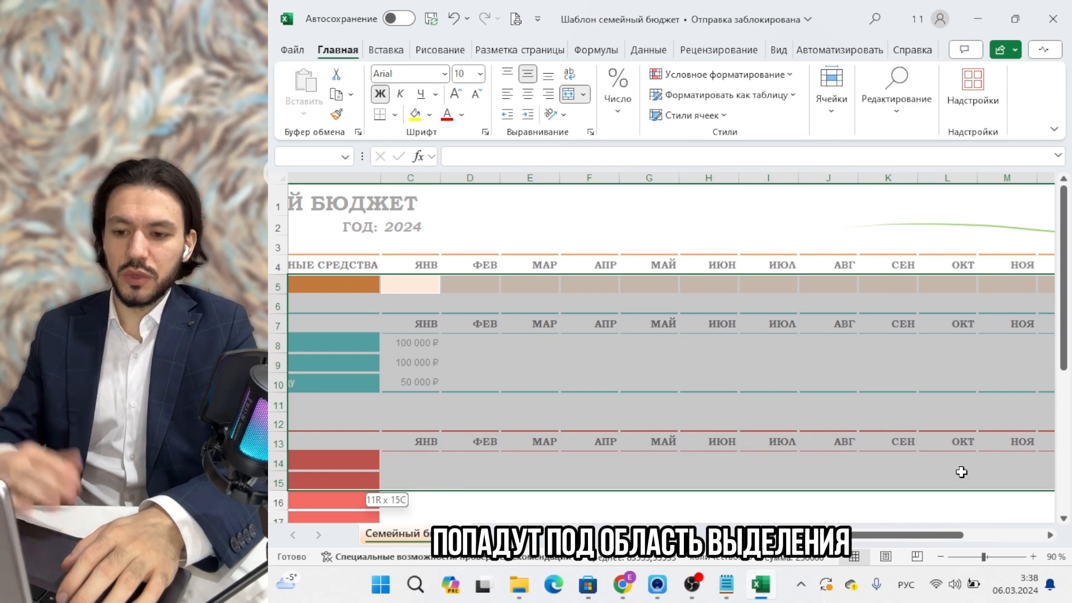
left_click(708, 304)
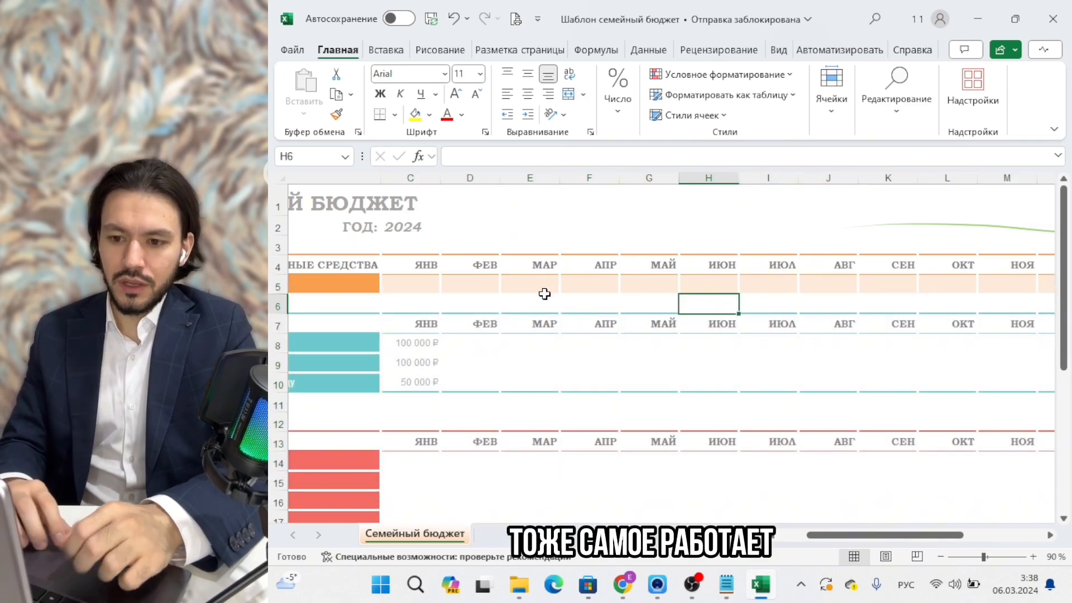
scroll(531, 286, "left", 3)
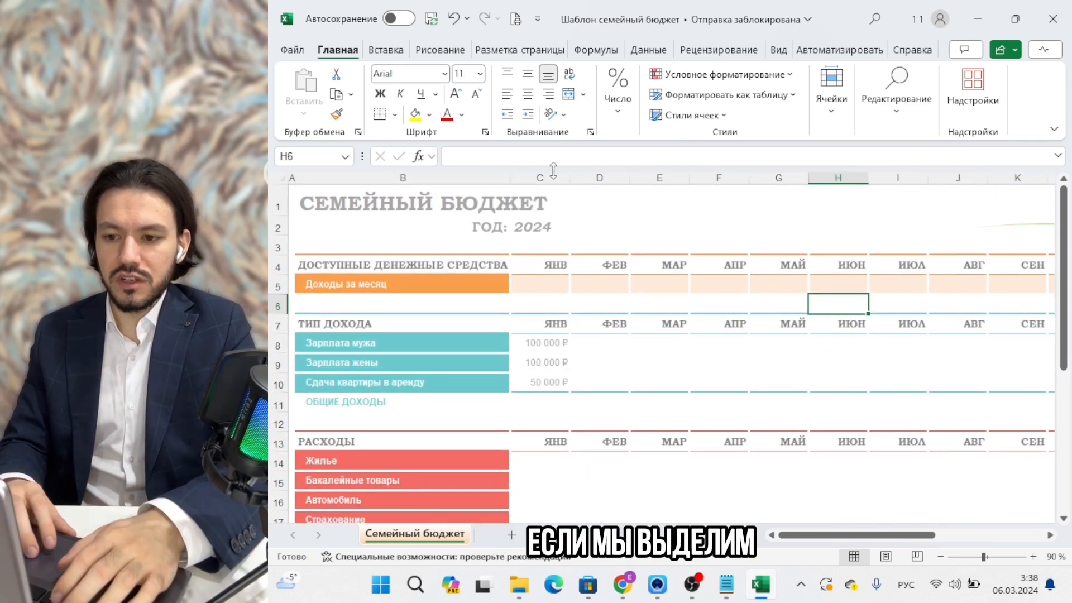
Format columns C through O as Денежный rubles, decreasing decimals twice to none.
left_click(548, 171)
scroll(754, 366, "right", 3)
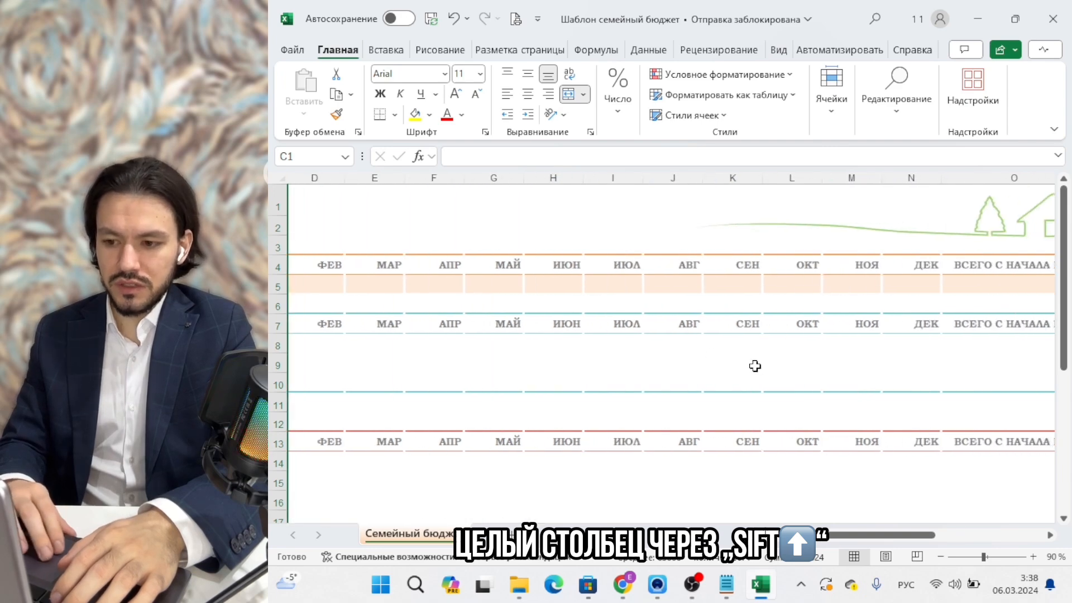
left_click_drag(905, 169, 988, 172)
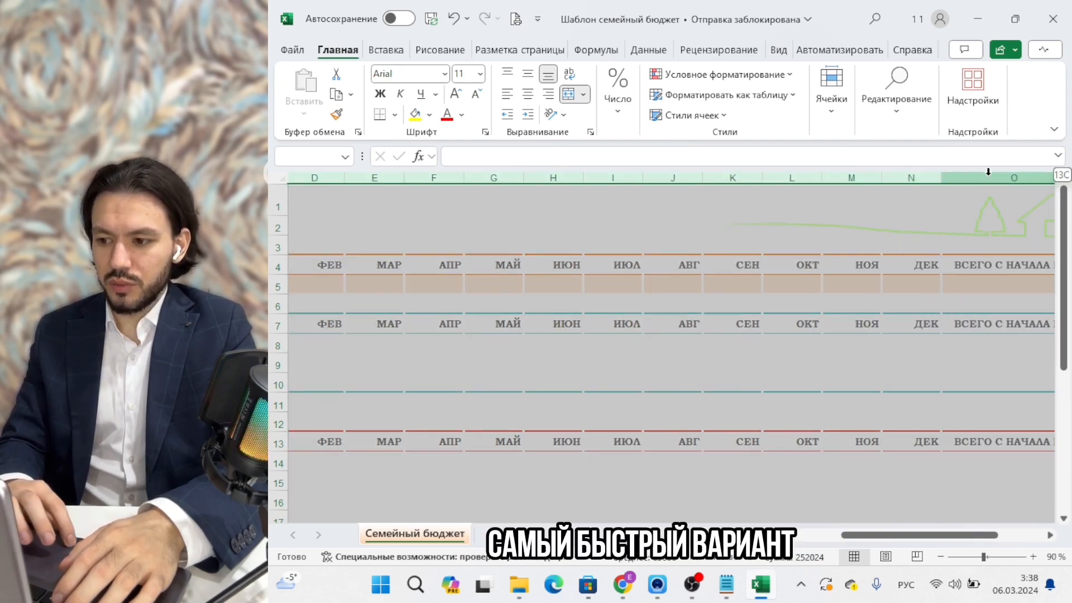
scroll(760, 323, "right", 3)
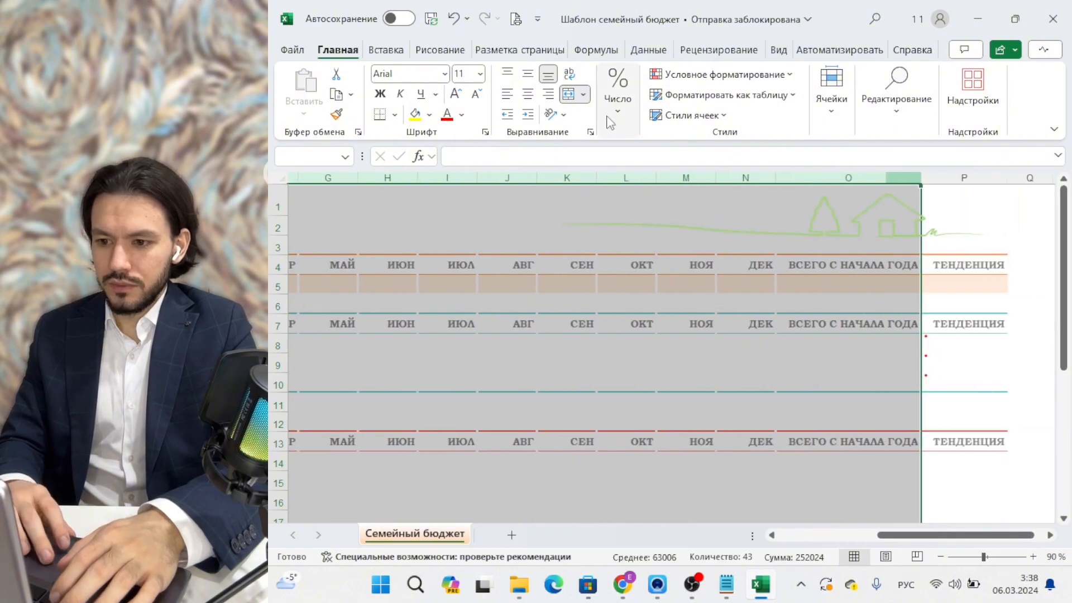
left_click(617, 92)
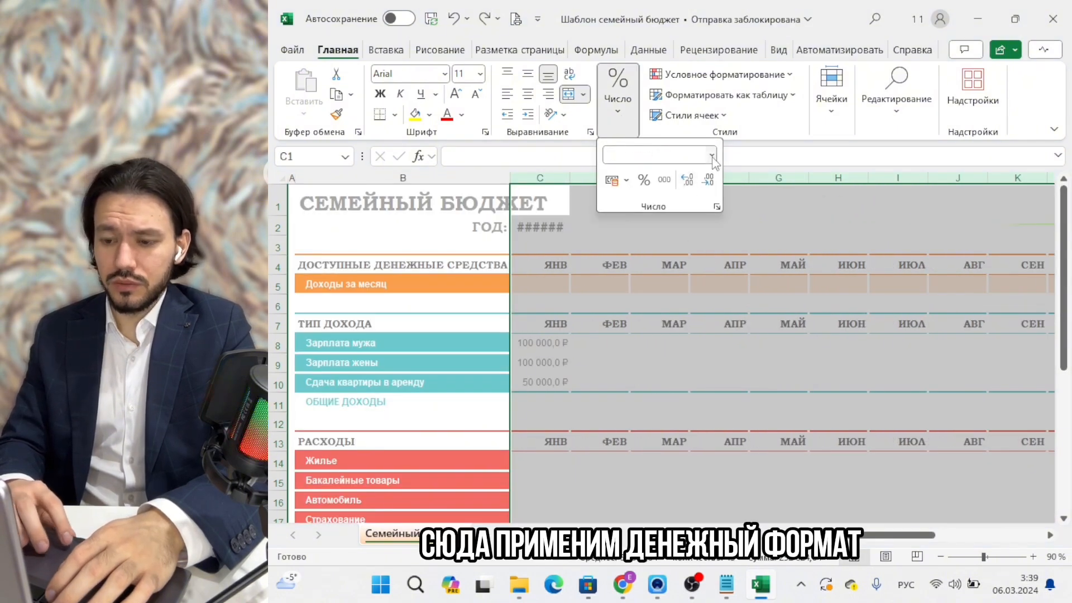
left_click(712, 155)
left_click(688, 251)
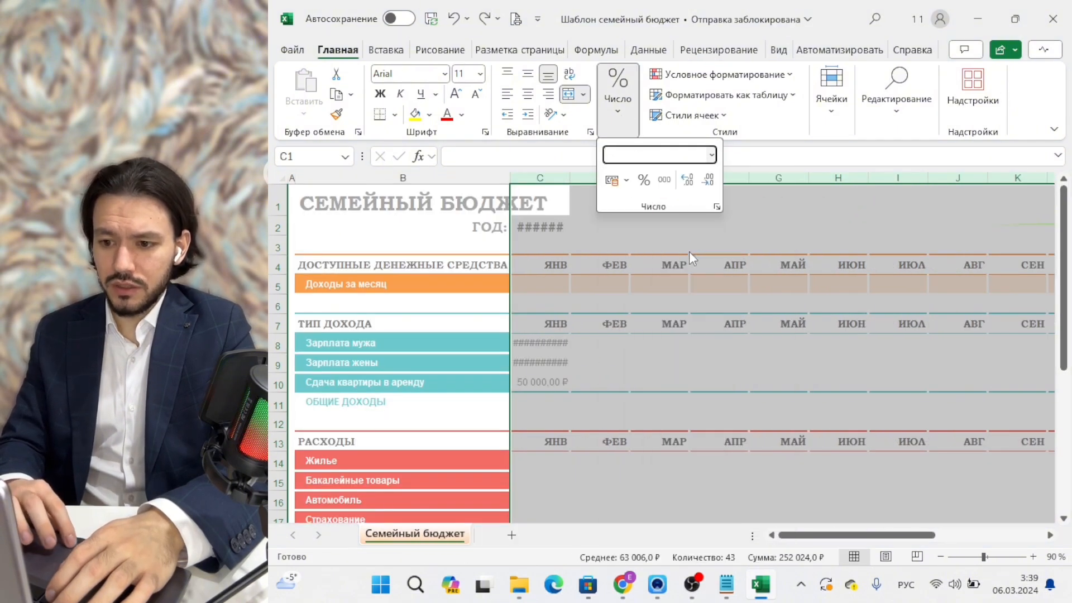
left_click(709, 181)
left_click(709, 181)
left_click(710, 306)
scroll(711, 309, "down", 1)
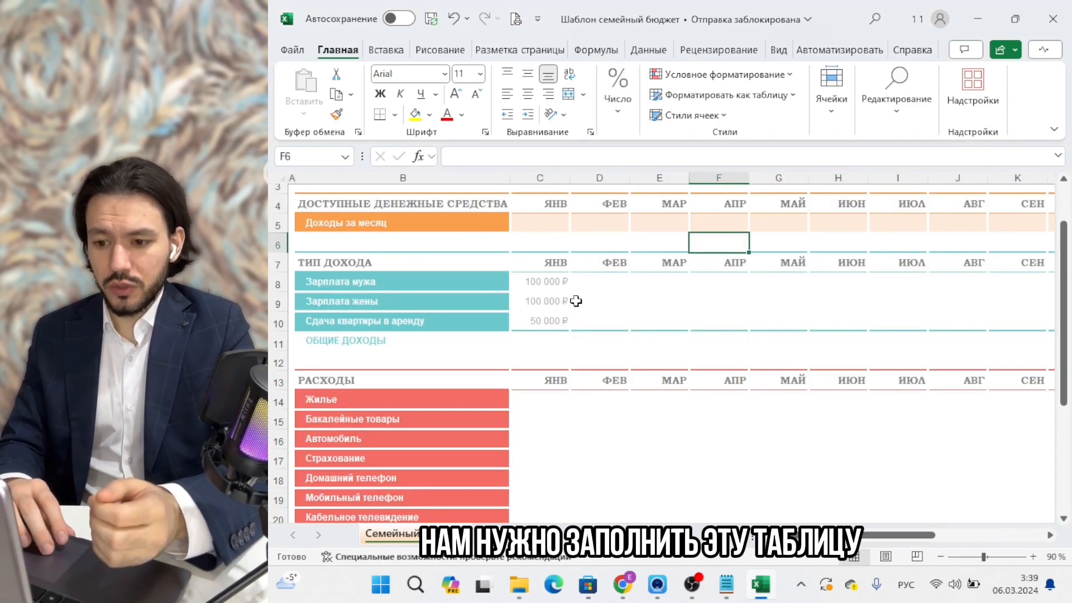
Copy the January income amounts in C8:C10.
left_click_drag(552, 279, 544, 324)
key("ctrl+c")
left_click(599, 282)
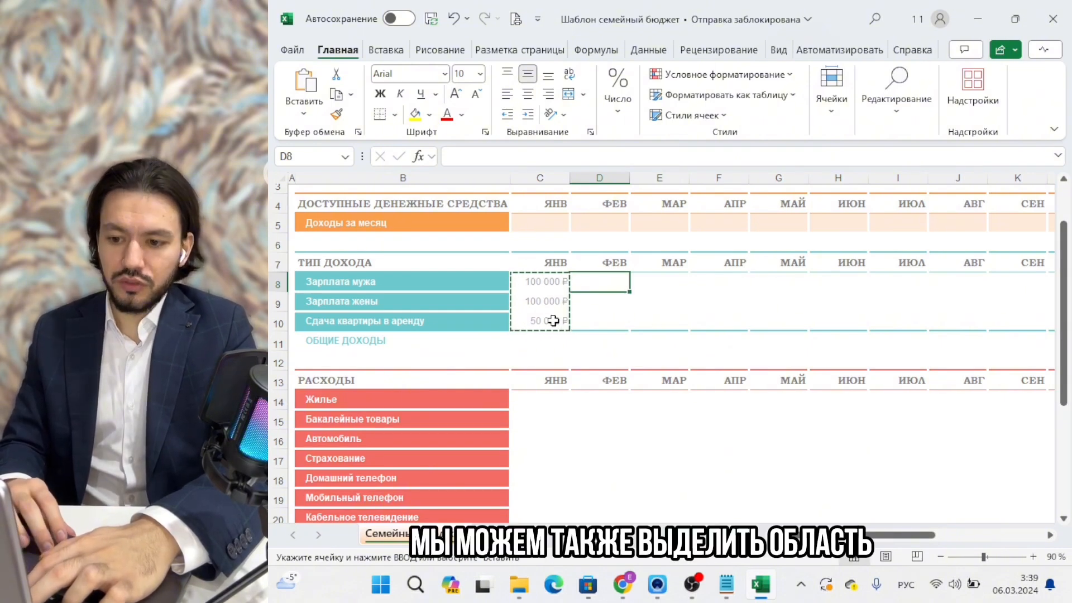
left_click(537, 284)
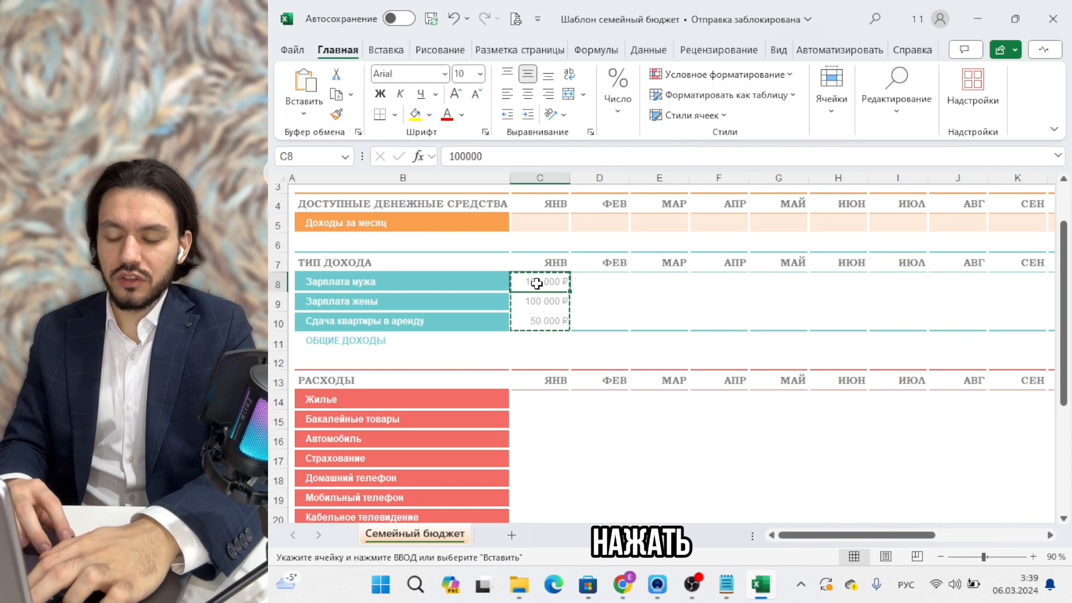
left_click_drag(536, 285, 537, 321)
right_click(537, 321)
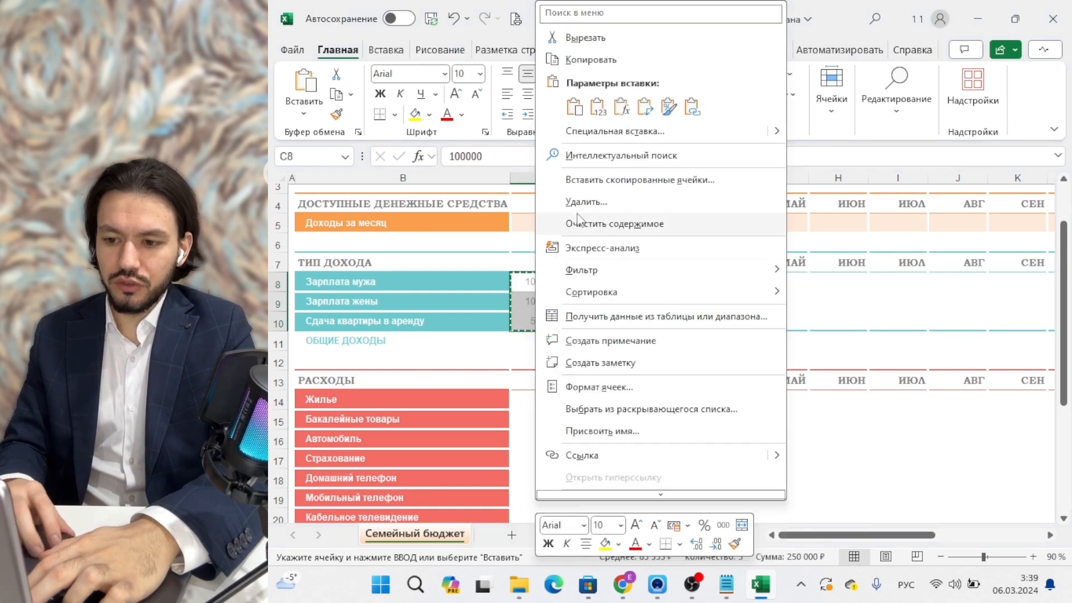
left_click(590, 60)
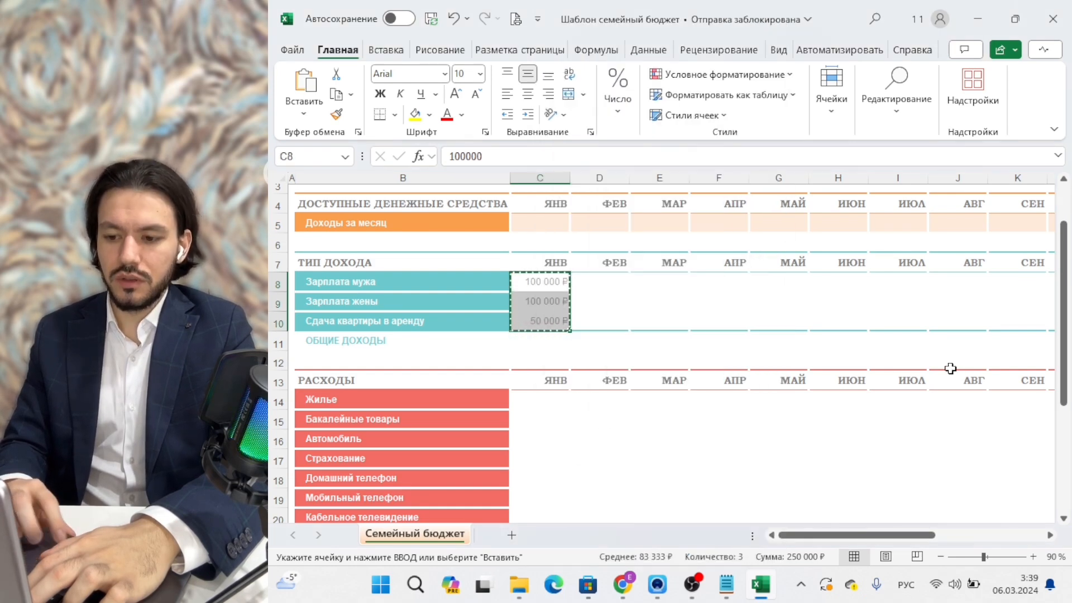
Try pasting into February's cells D8:D10, then cancel the pending copy.
left_click_drag(602, 284, 599, 327)
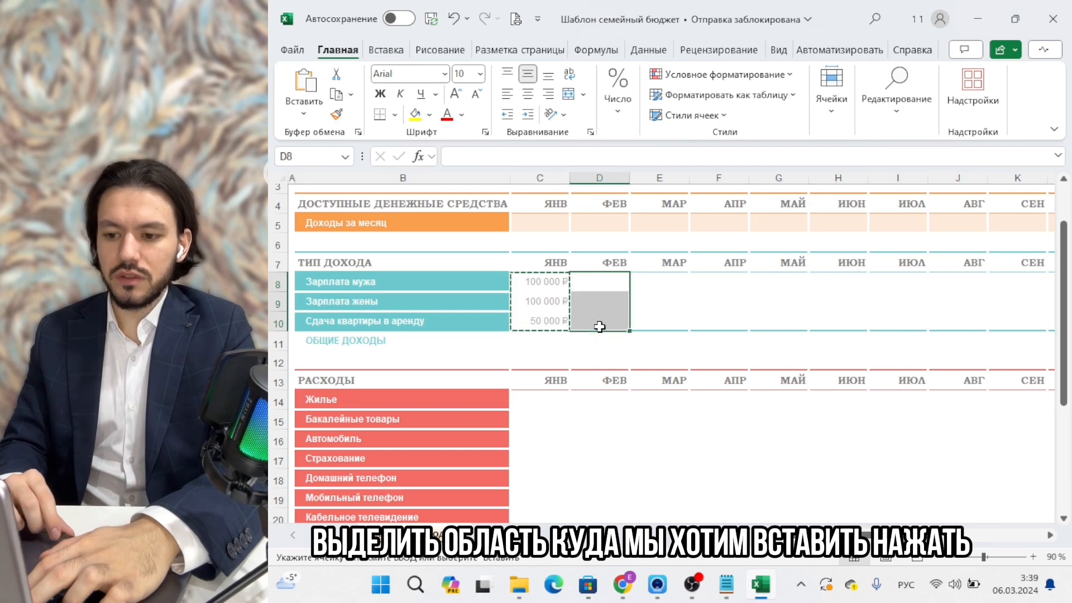
right_click(599, 327)
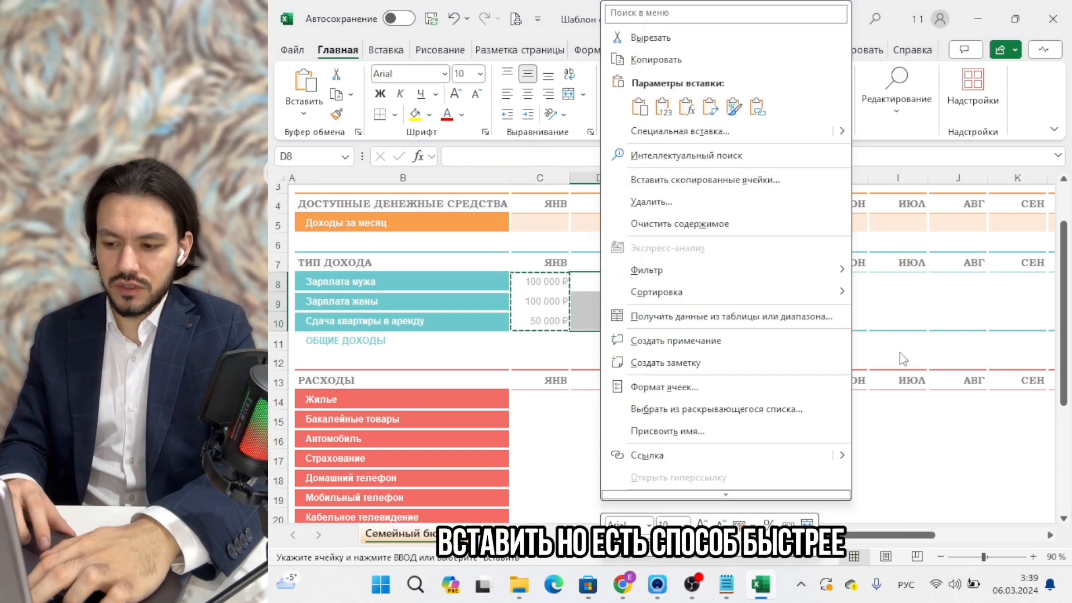
key("Escape")
left_click(733, 319)
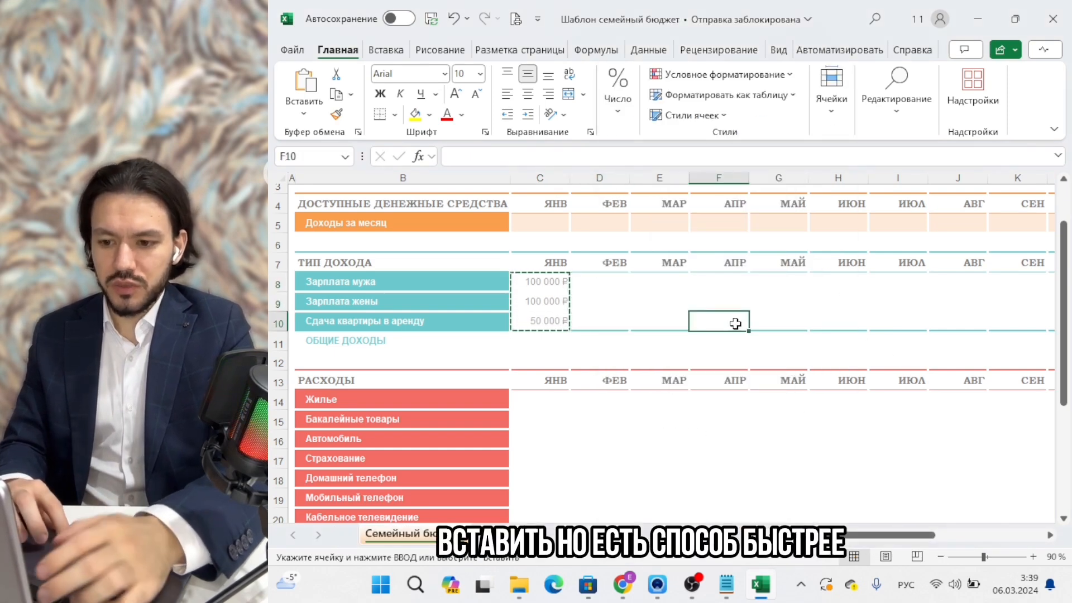
left_click(608, 282)
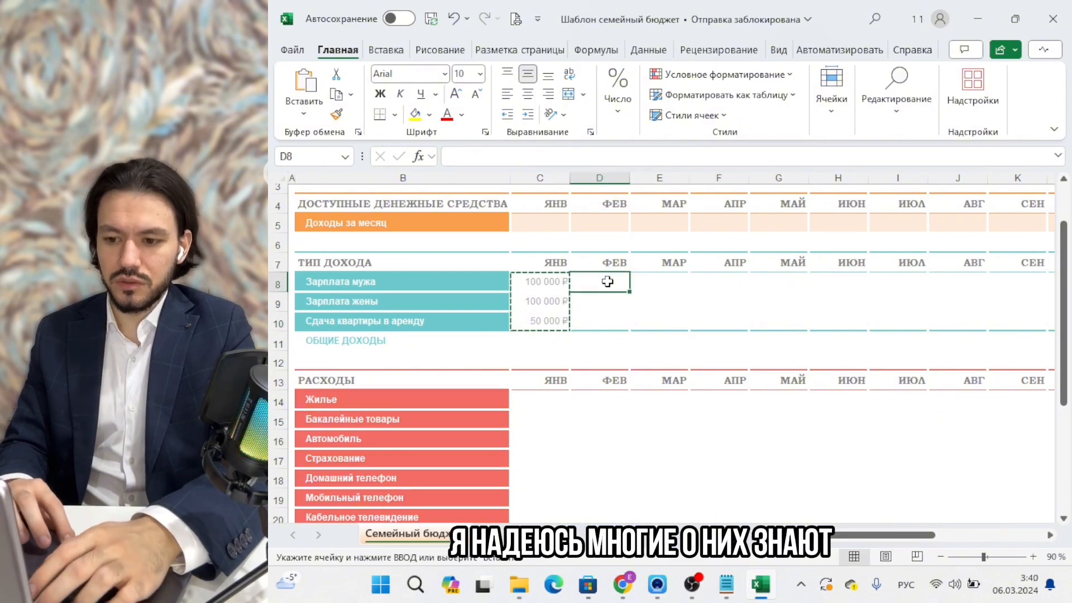
left_click(700, 360)
key("Escape")
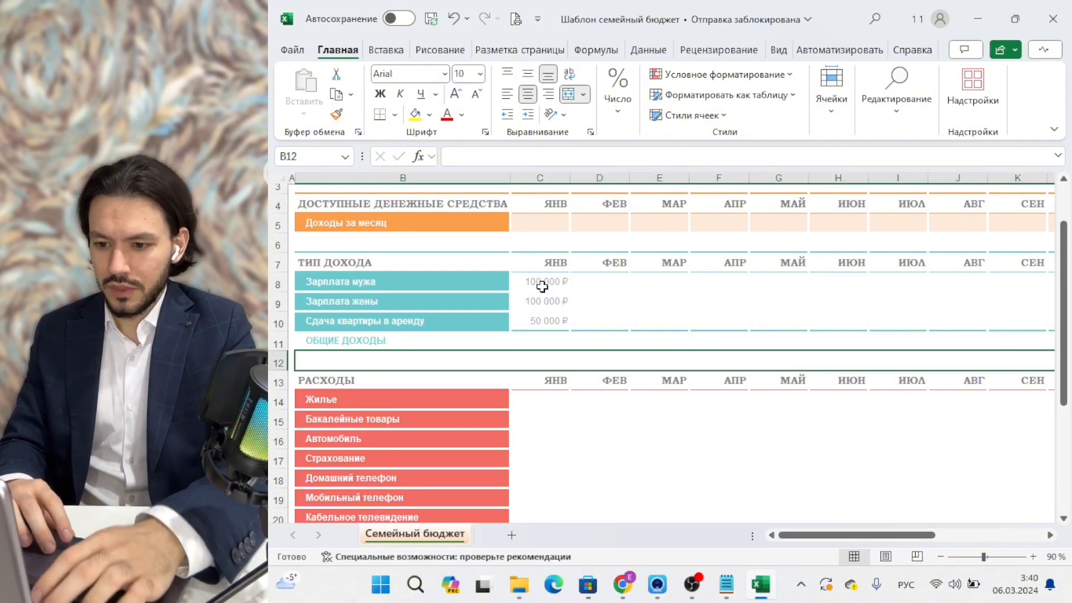
Paste the January income amounts into February and select the income rows across the months.
left_click_drag(542, 281, 546, 317)
key("ctrl+c")
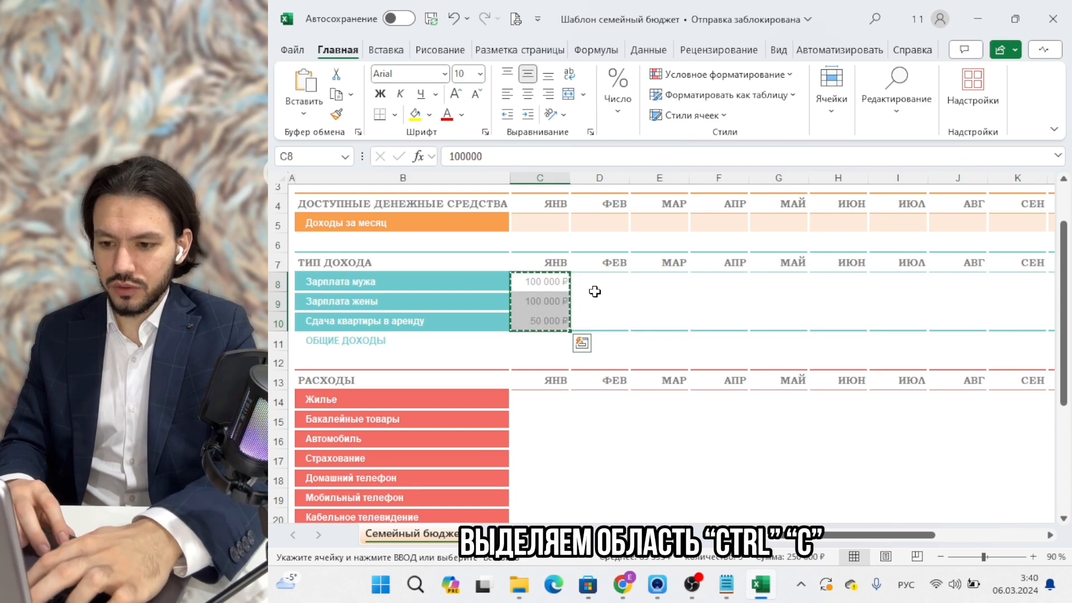
left_click(595, 291)
key("ctrl+v")
left_click(717, 296)
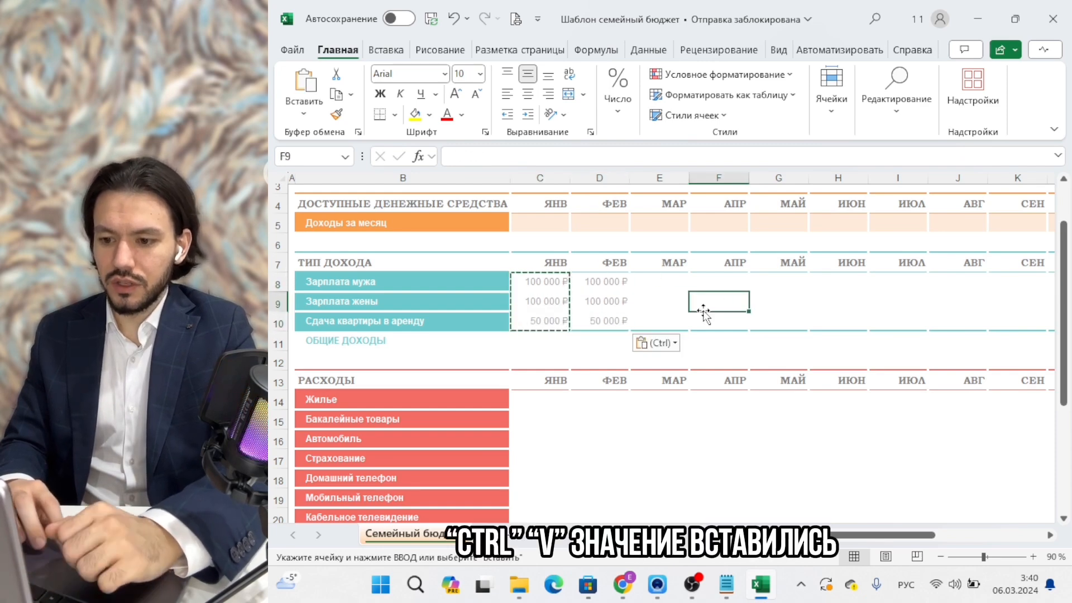
left_click_drag(548, 281, 860, 315)
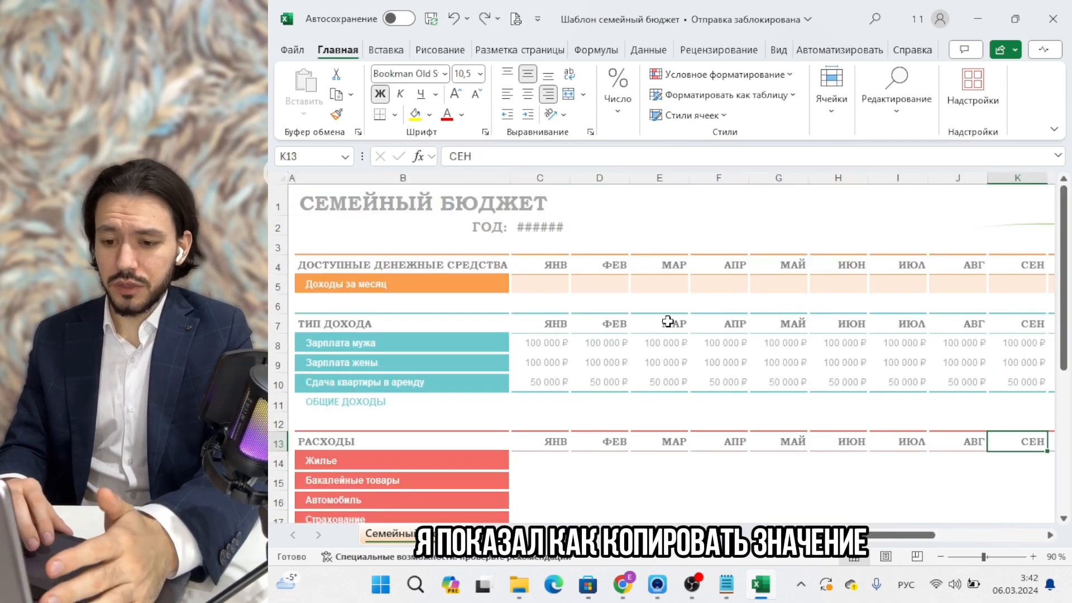
Copy the Зарплата мужа label from B8 and paste it into B14 with its teal formatting.
left_click(453, 346)
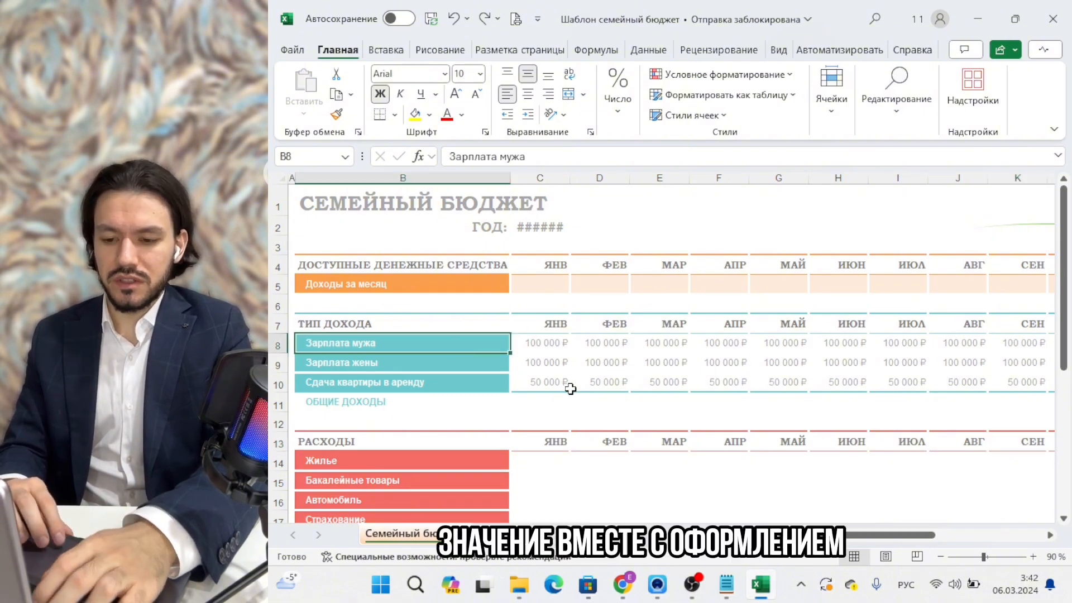
scroll(570, 389, "down", 1)
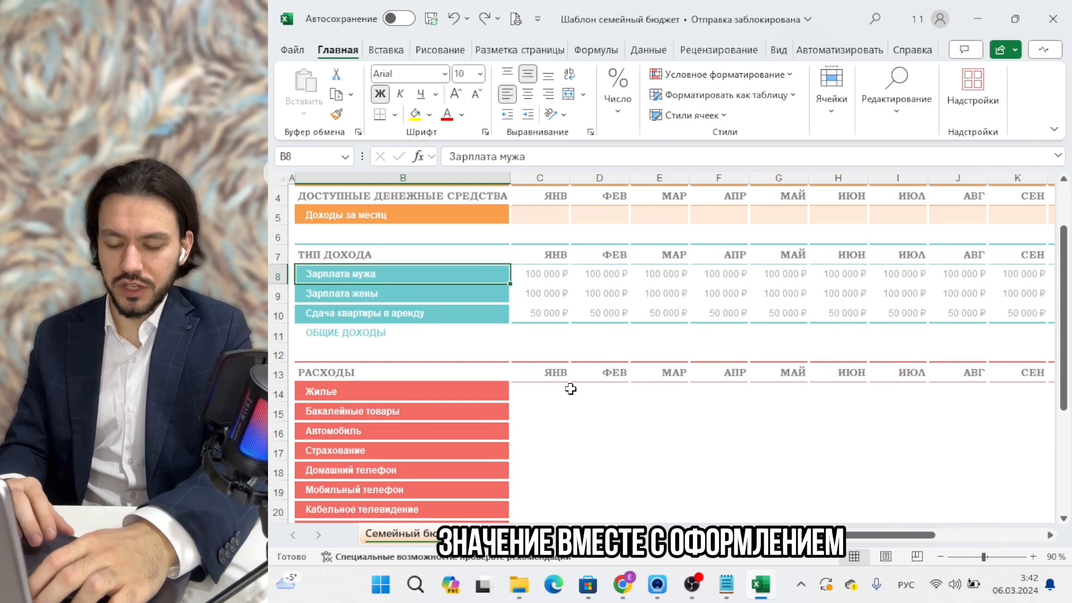
key("ctrl+c")
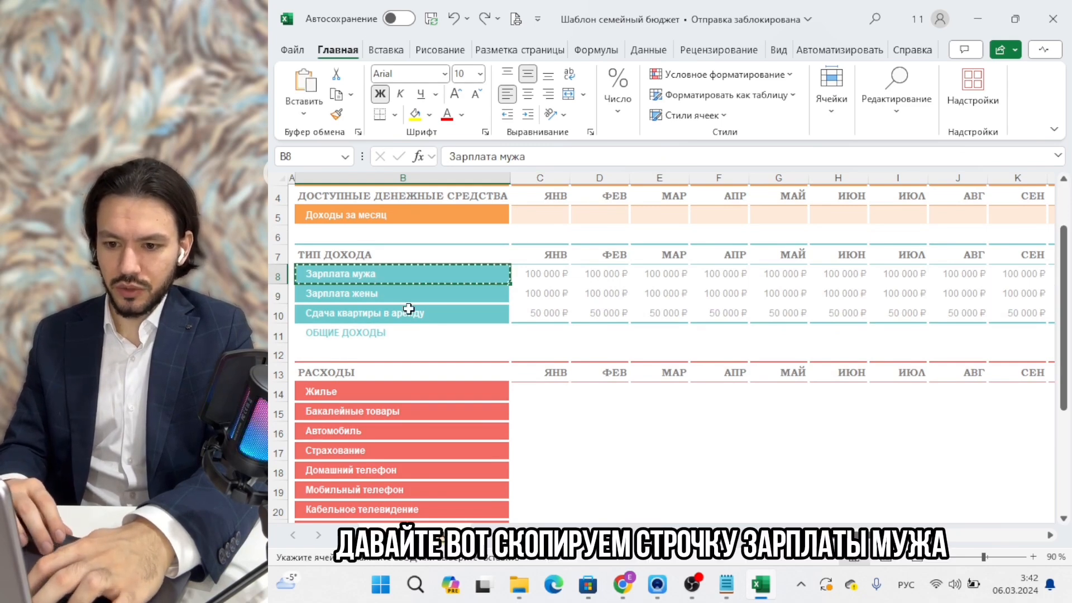
left_click(410, 390)
key("ctrl+v")
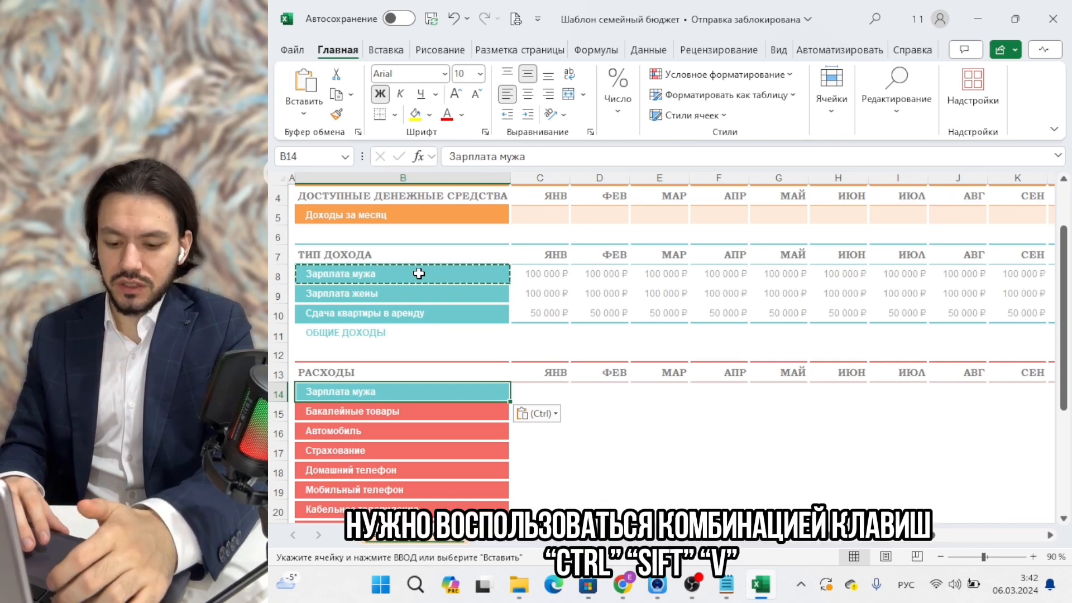
Undo the formatted paste and paste Зарплата мужа into B14 as a plain value.
key("ctrl+z")
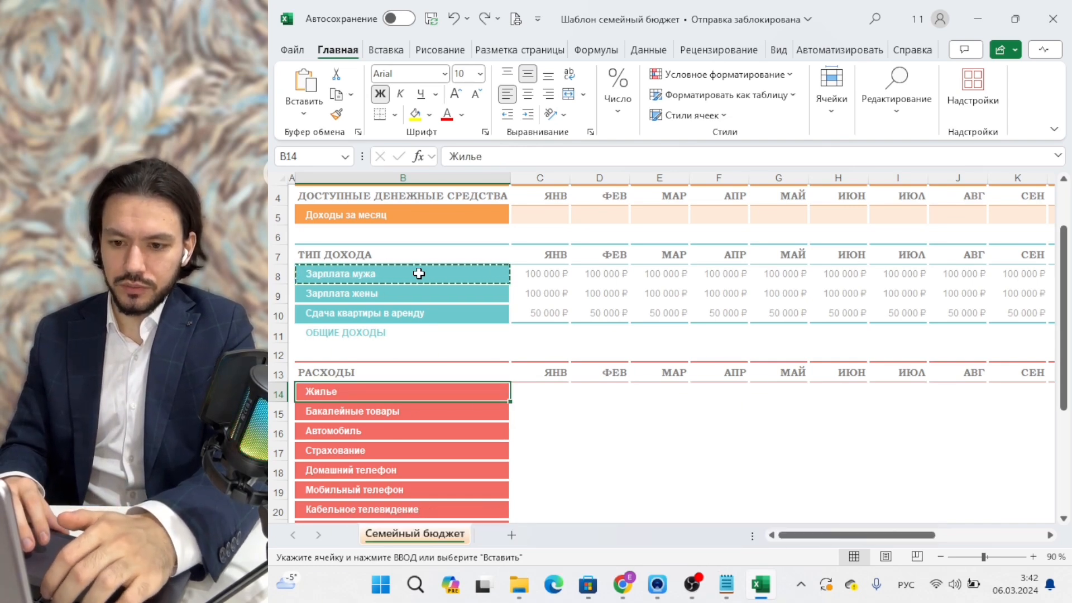
key("ctrl+v")
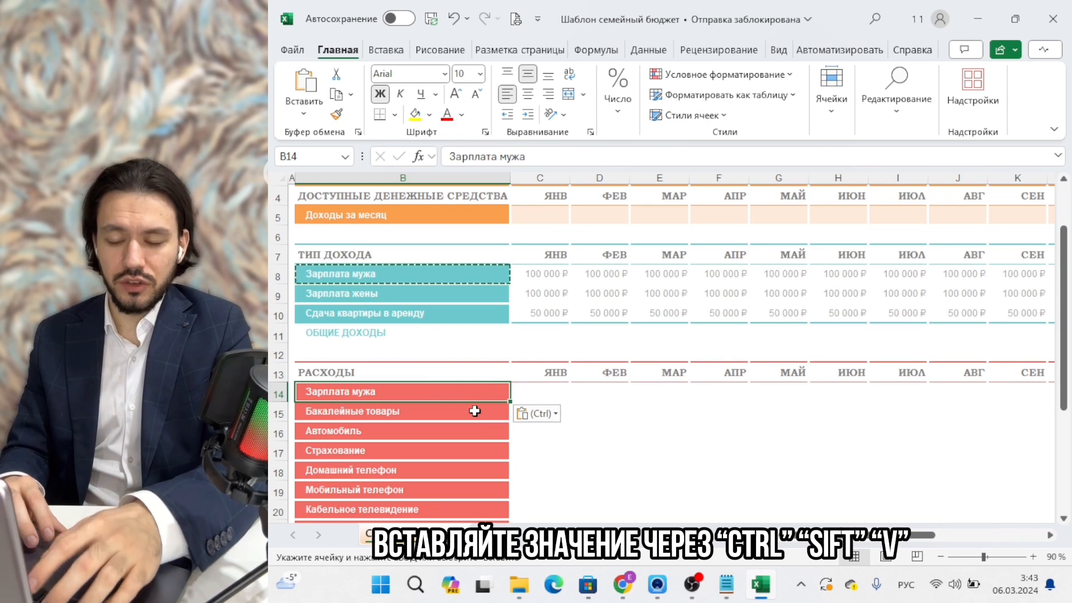
Cancel the pending copy and cut January's 100 000 ₽ salary from C8.
left_click(614, 450)
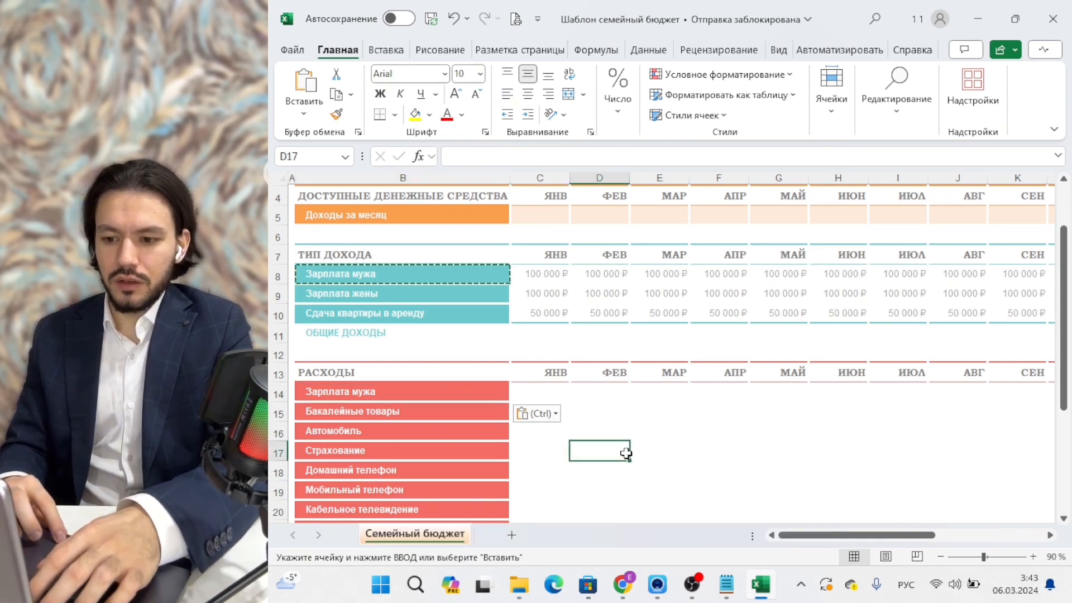
key("Escape")
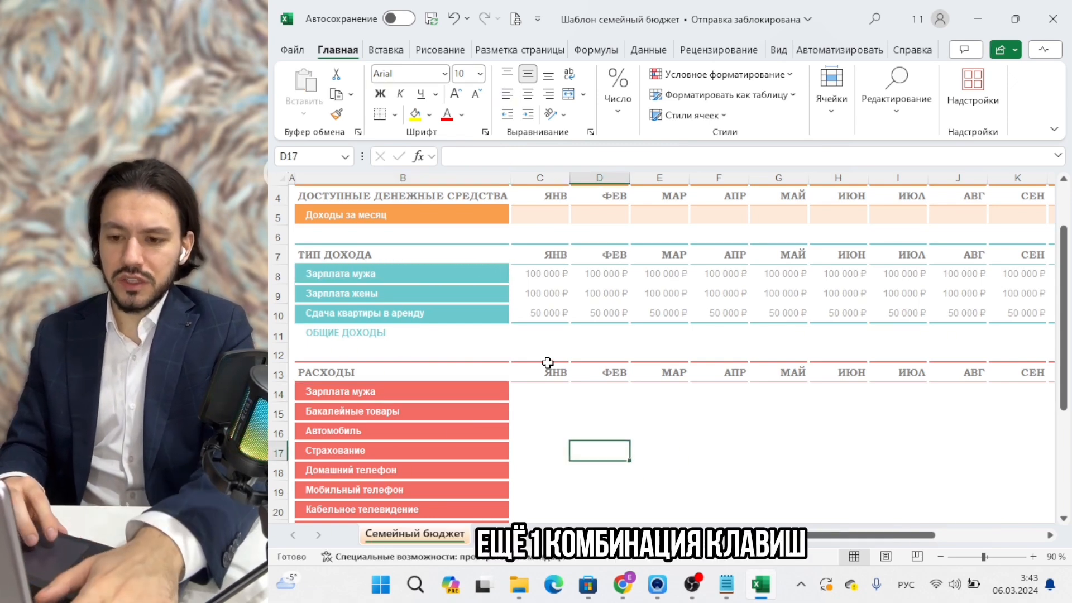
left_click(441, 280)
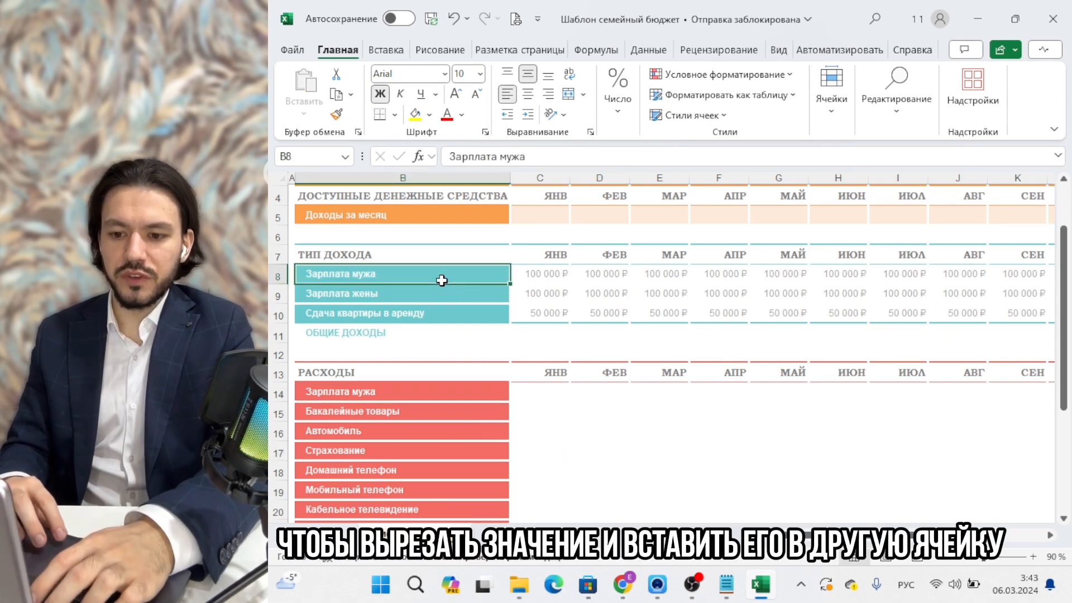
left_click(554, 274)
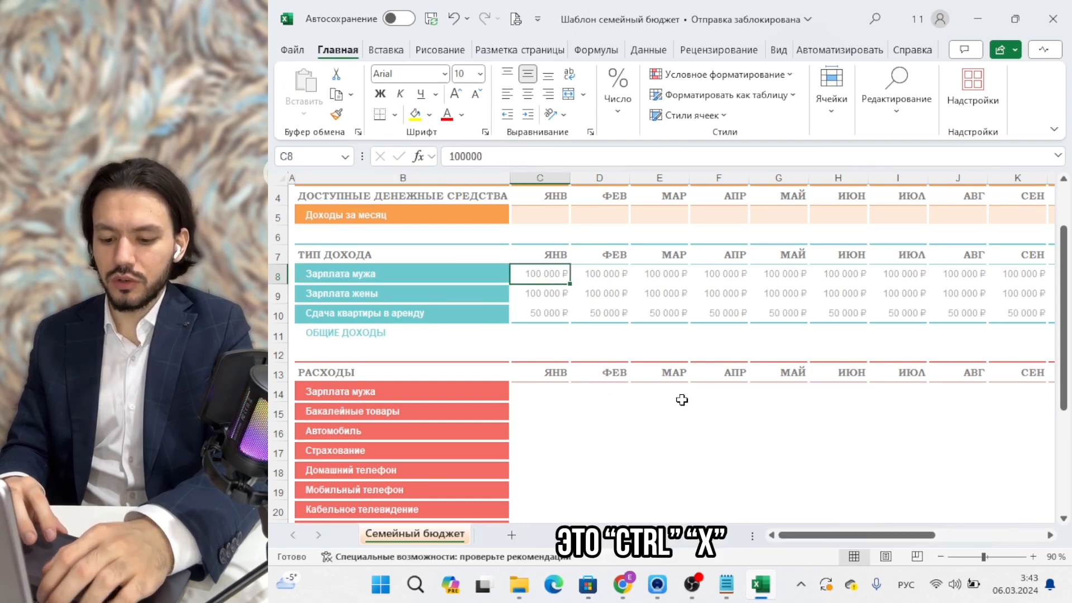
key("ctrl+x")
Paste the salary into C14, then undo that and the label paste, restoring Жилье.
left_click(550, 390)
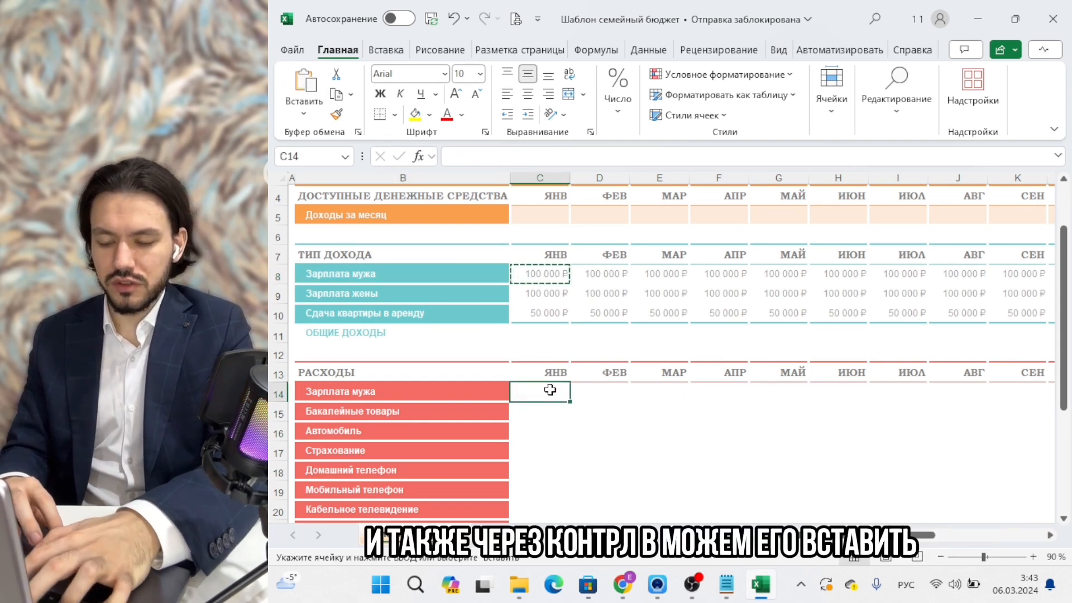
key("ctrl+v")
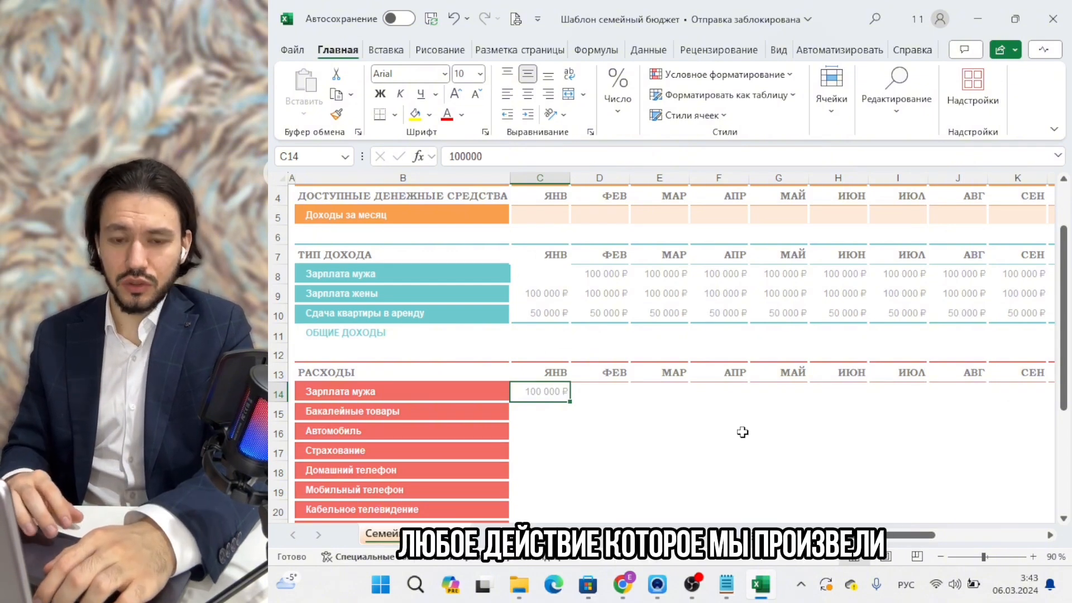
key("ctrl+z")
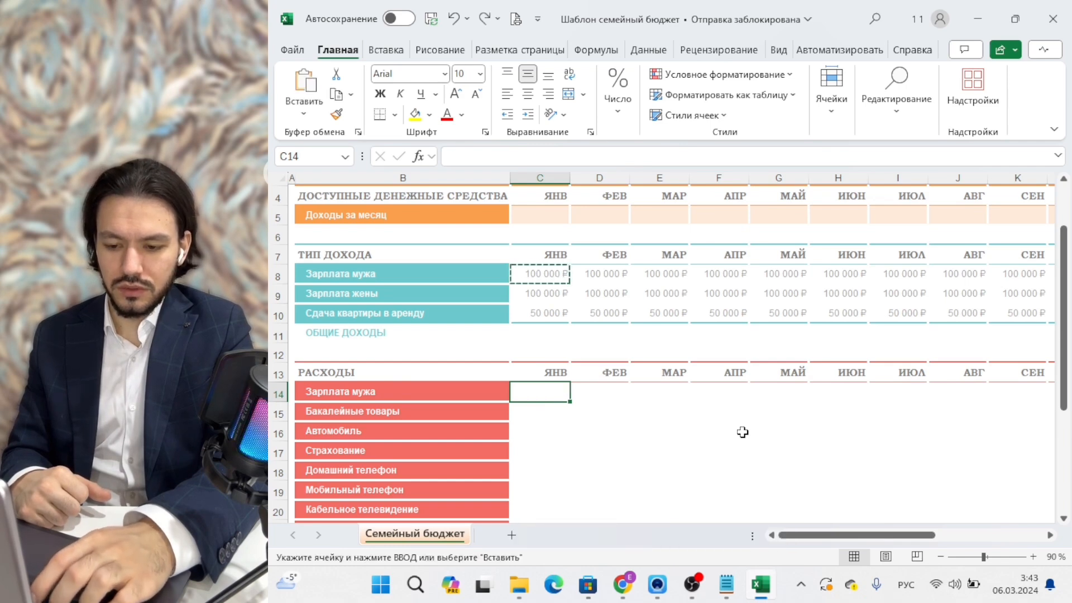
key("ctrl+z")
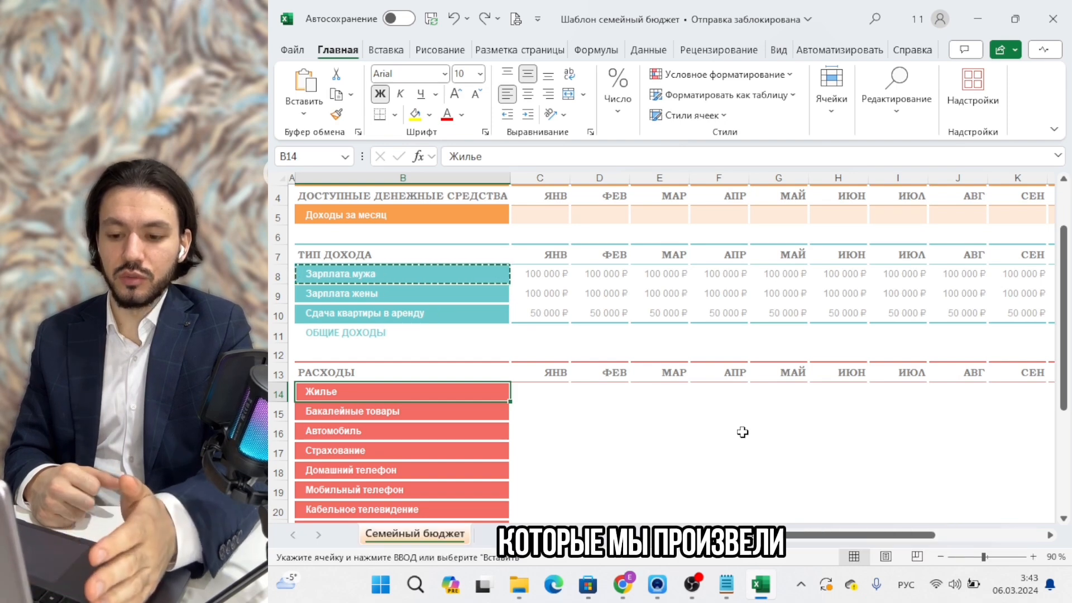
Enter 100 in January's Жилье cell and fill it across all expense rows and months.
scroll(742, 432, "down", 3)
left_click(551, 231)
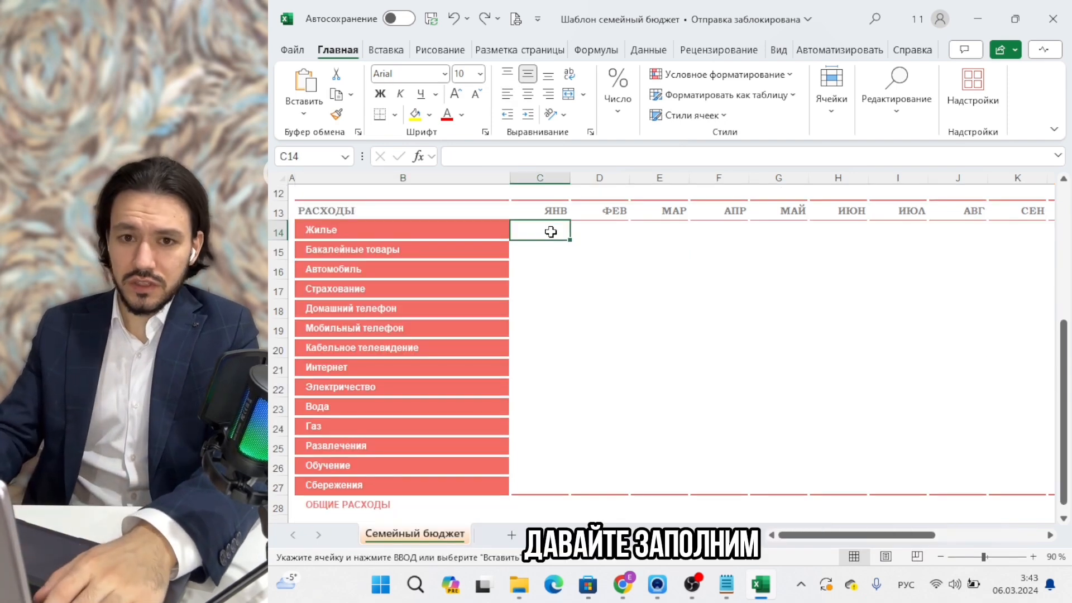
type("100")
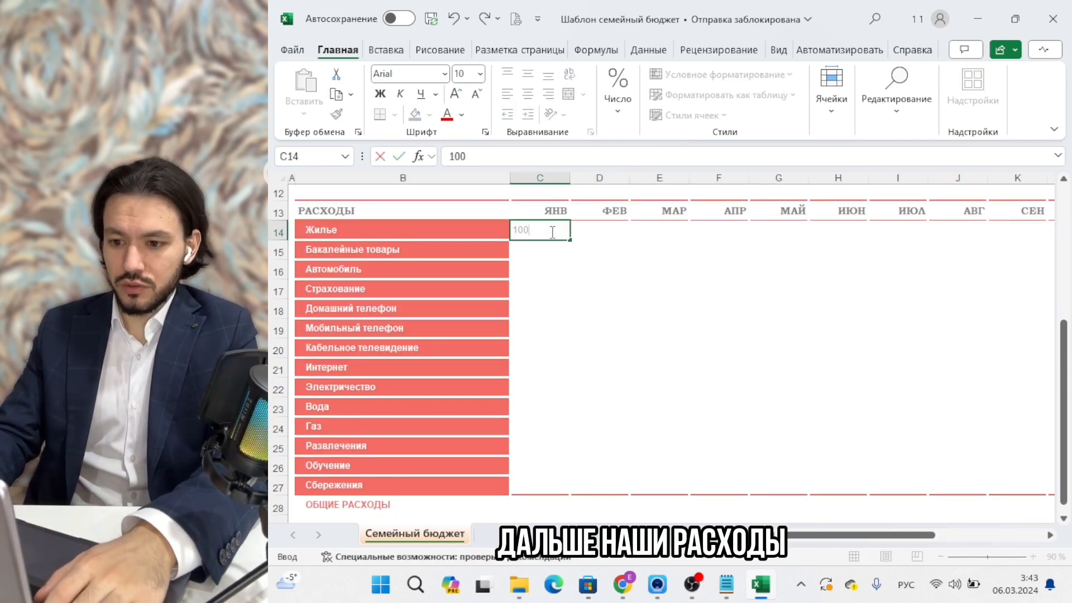
key("Return")
left_click(551, 231)
left_click_drag(569, 240, 768, 478)
scroll(757, 383, "left", 6)
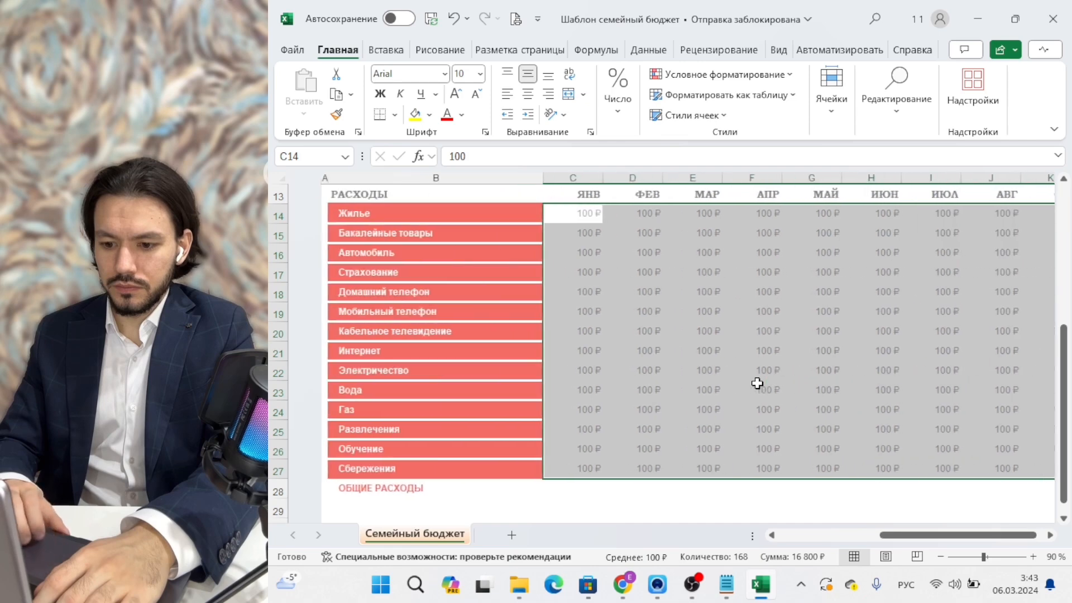
scroll(757, 383, "right", 1)
left_click(757, 383)
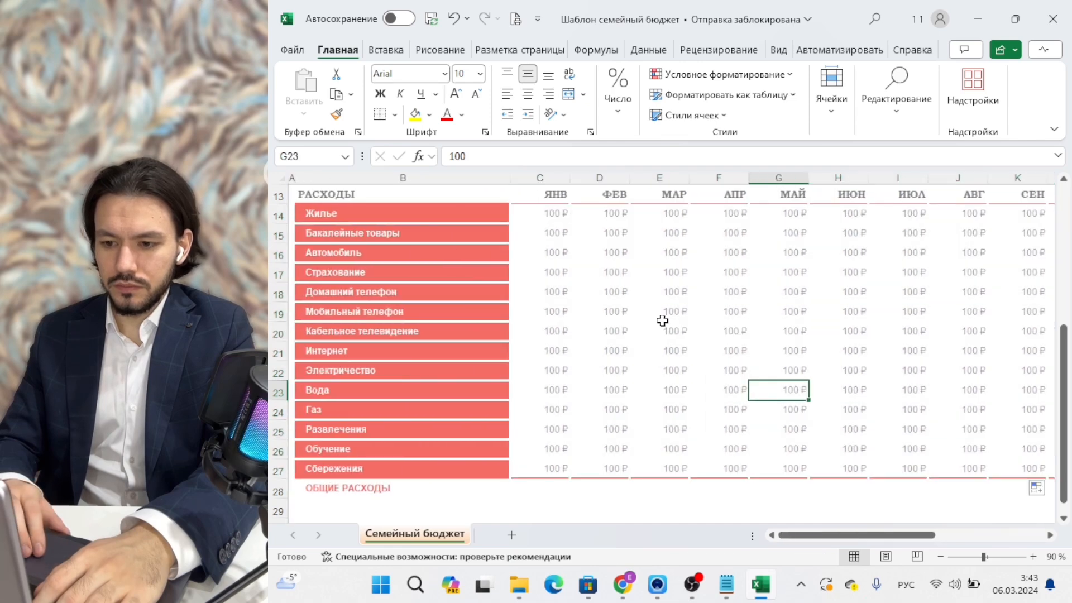
scroll(662, 320, "up", 4)
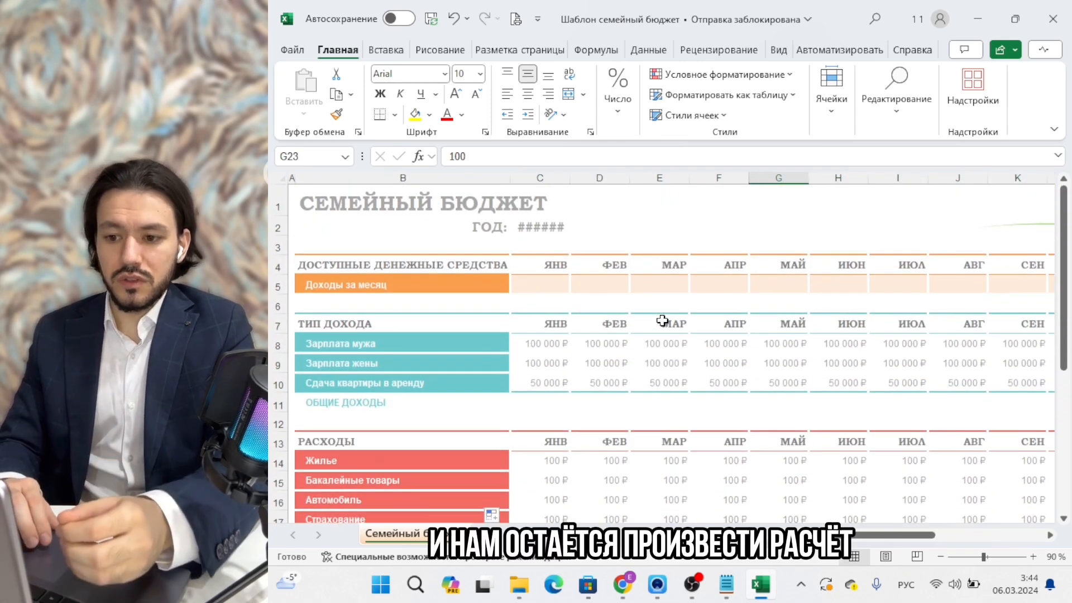
Enter =100000+10000+50000 in January's total income cell C11.
scroll(662, 319, "down", 3)
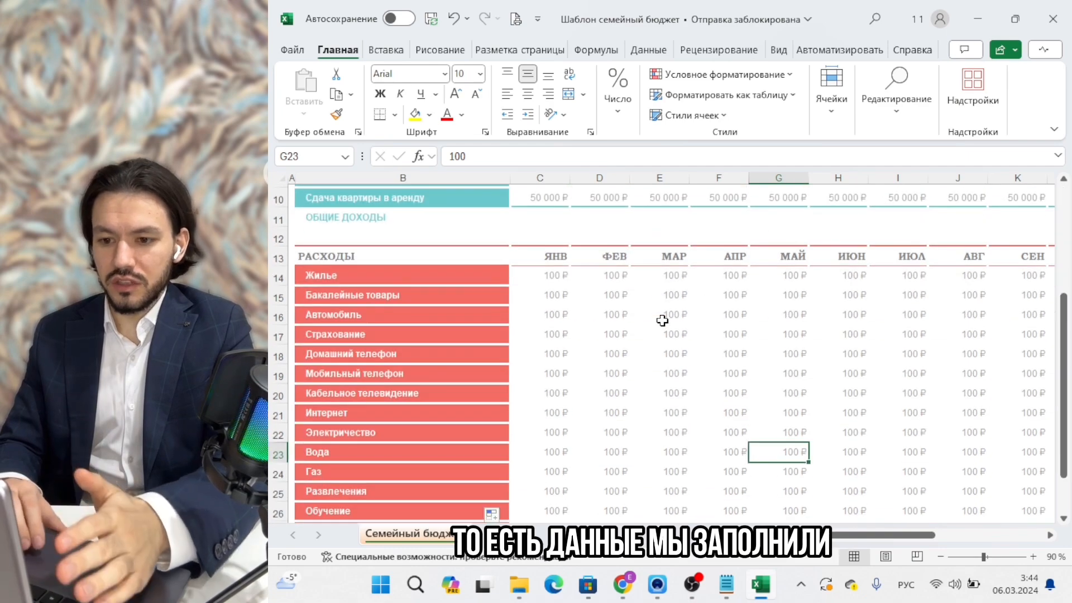
scroll(661, 320, "up", 3)
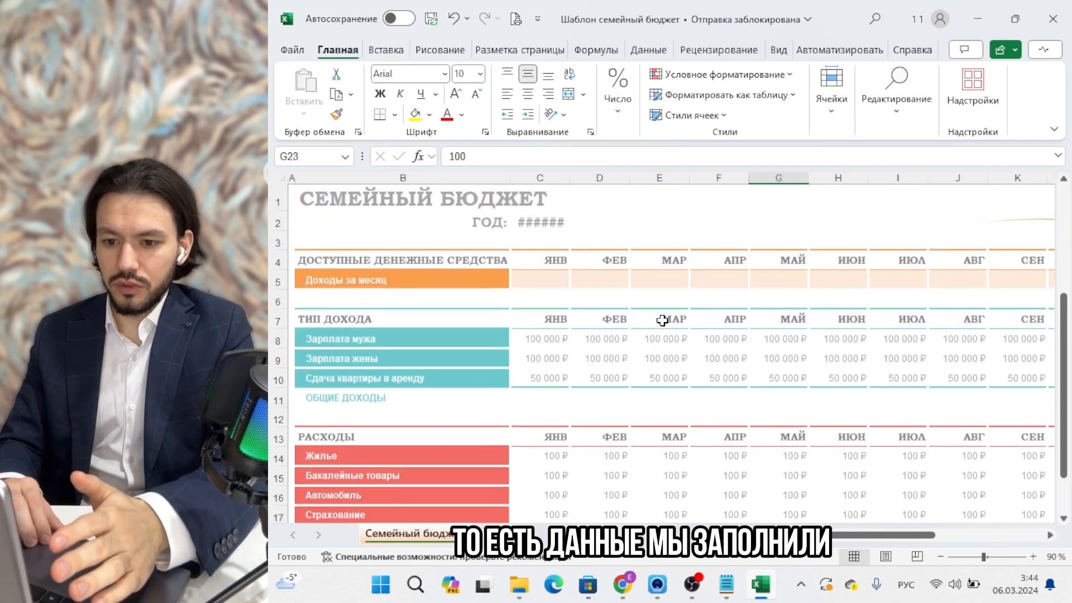
left_click(539, 398)
scroll(538, 398, "down", 5)
scroll(539, 398, "up", 2)
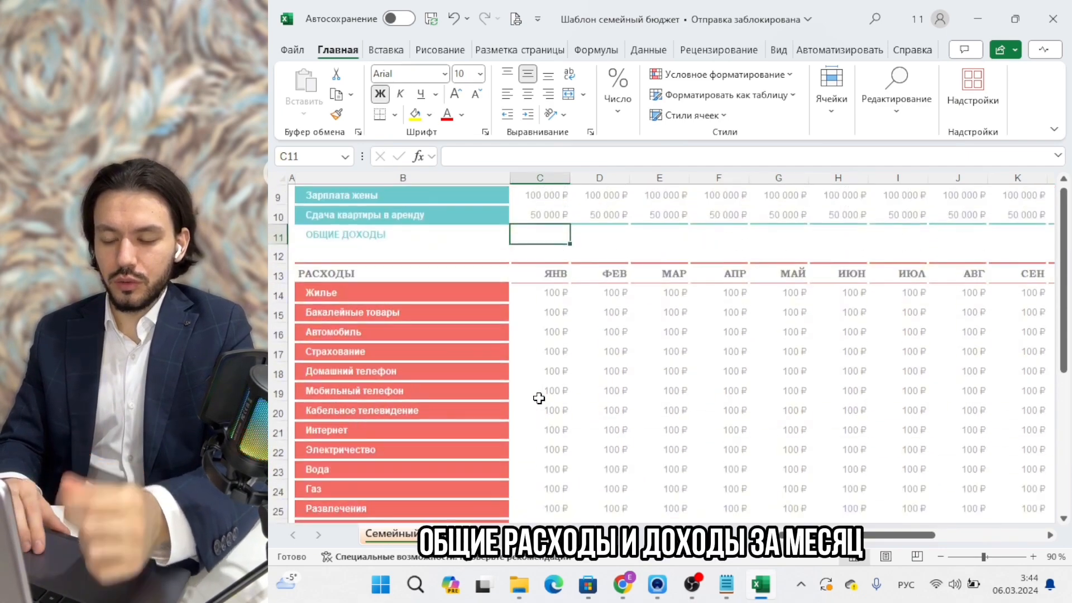
scroll(539, 398, "up", 3)
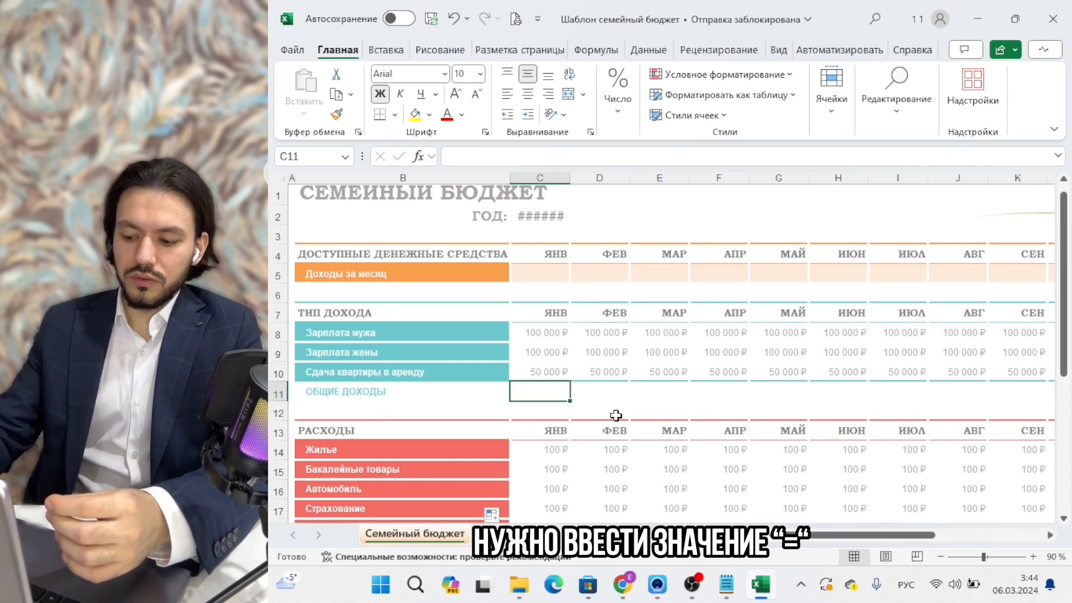
type("=")
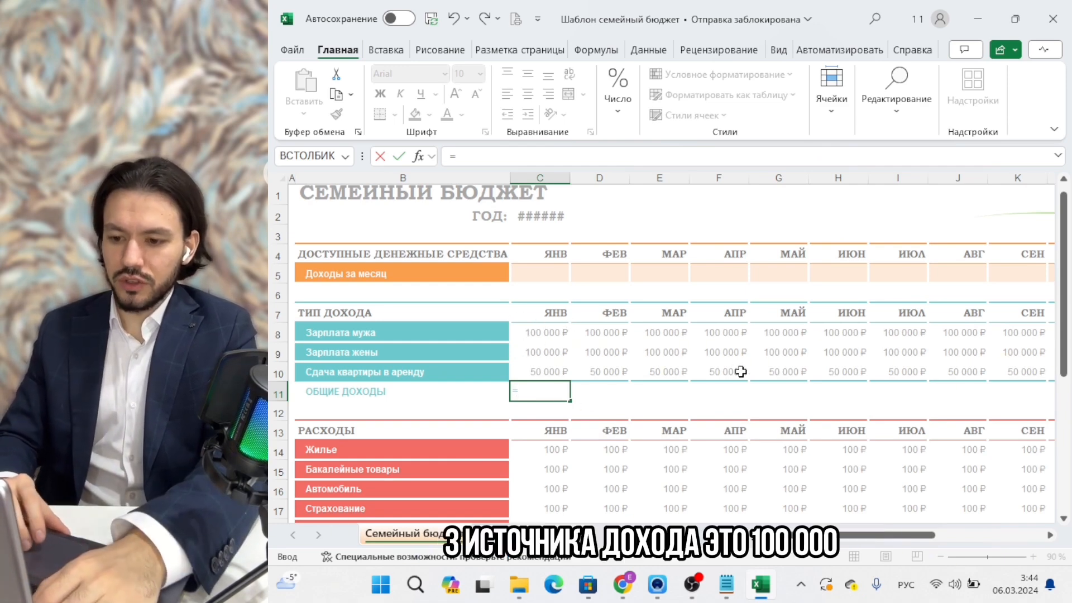
type("10000")
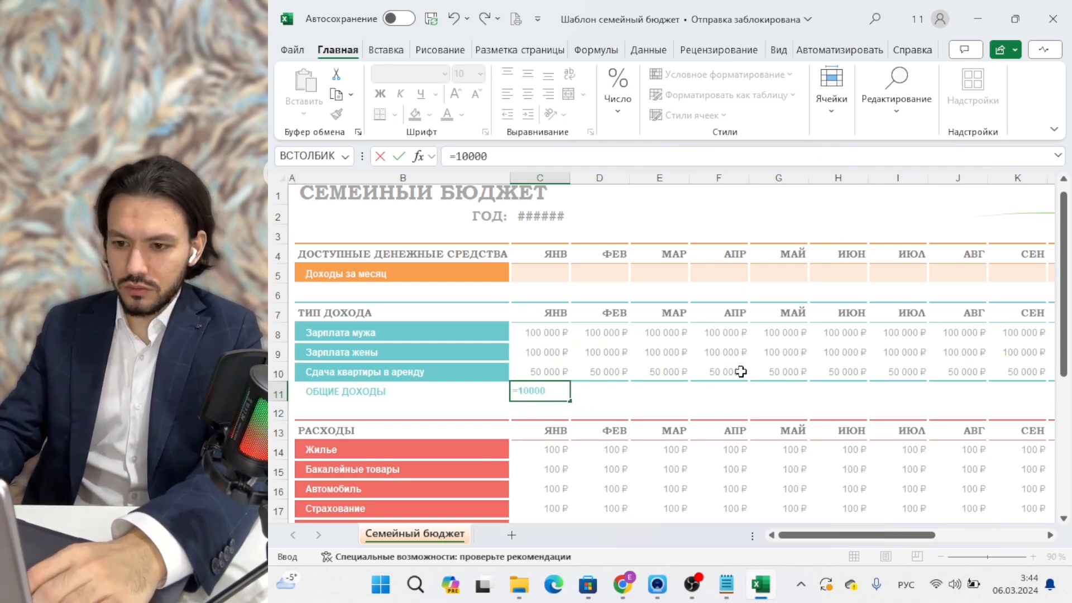
type("0+1000")
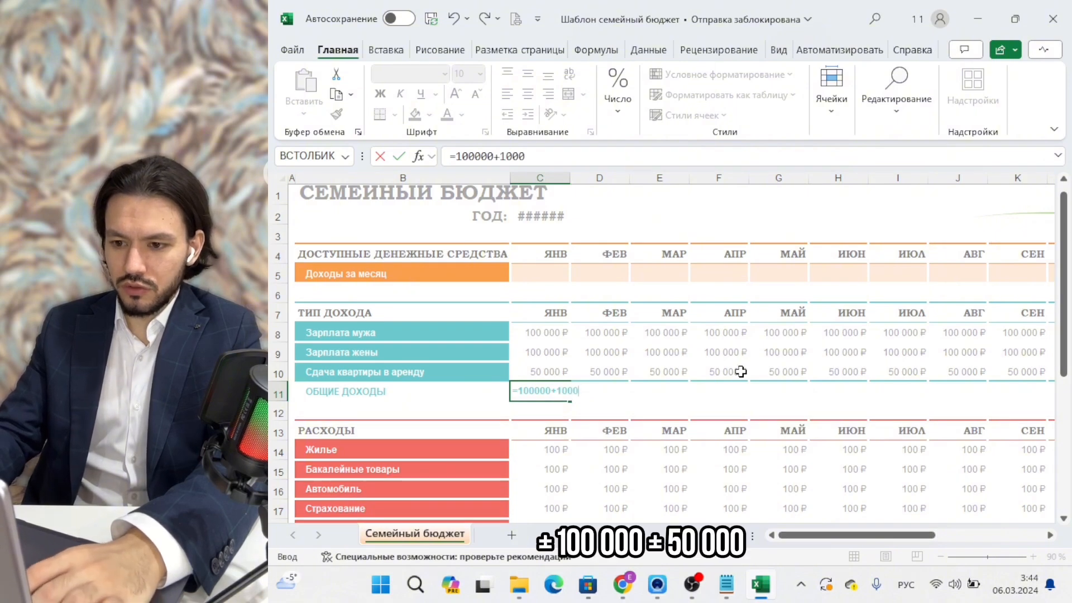
type("0+")
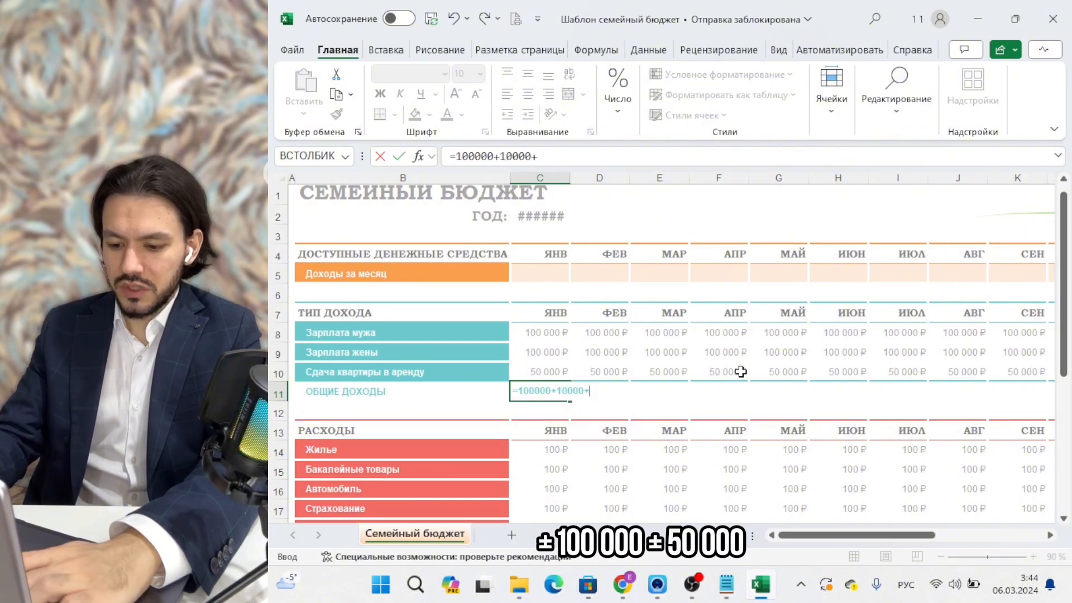
type("50000")
key("Return")
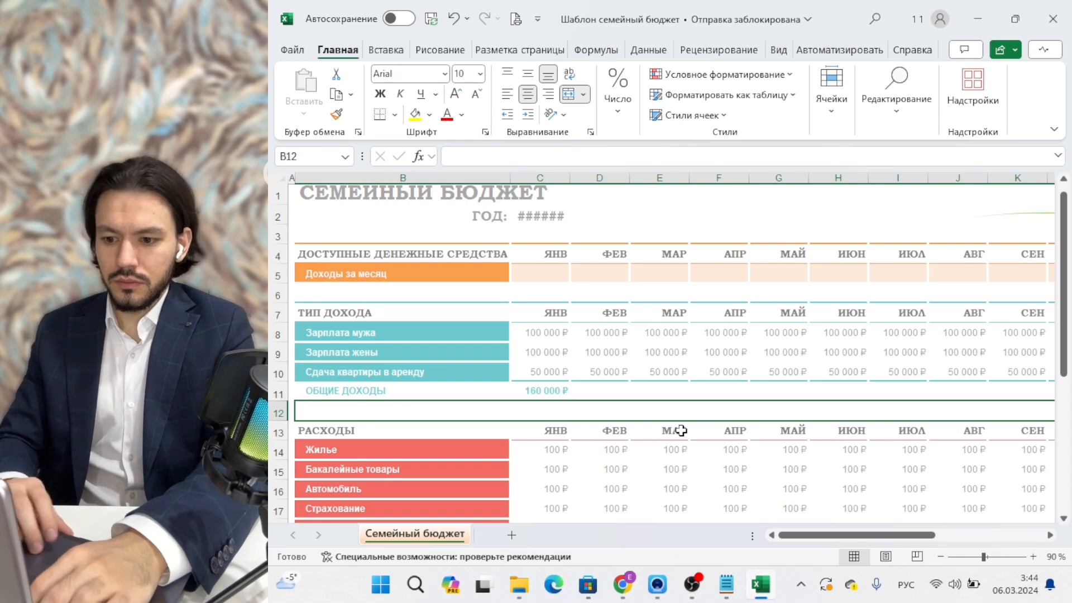
Review the C11 total formula and change the wife's January salary to 900 000.
left_click(560, 392)
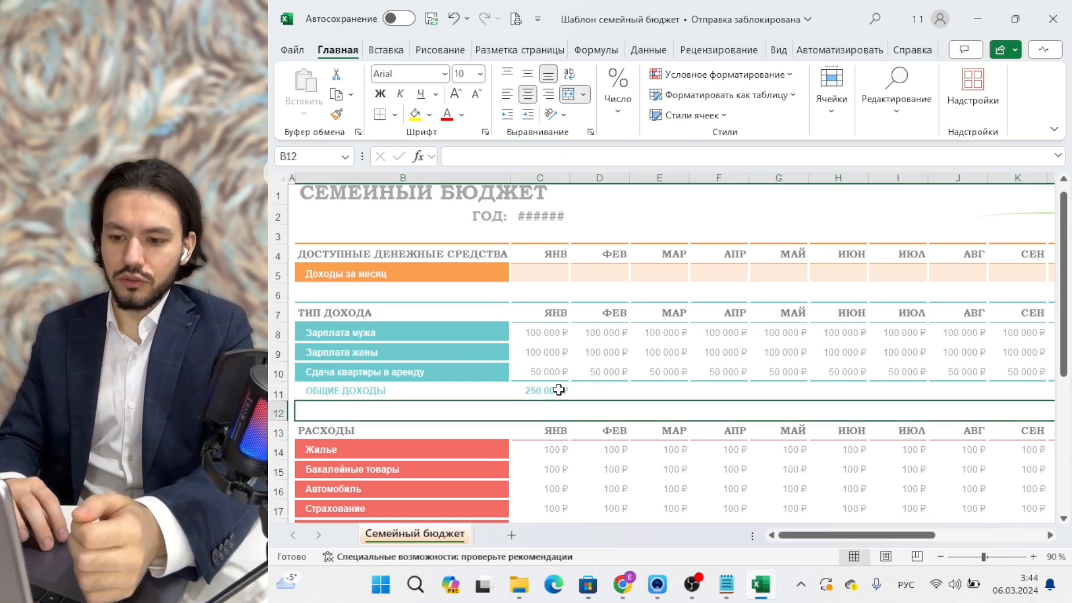
left_click(559, 390)
left_click(540, 354)
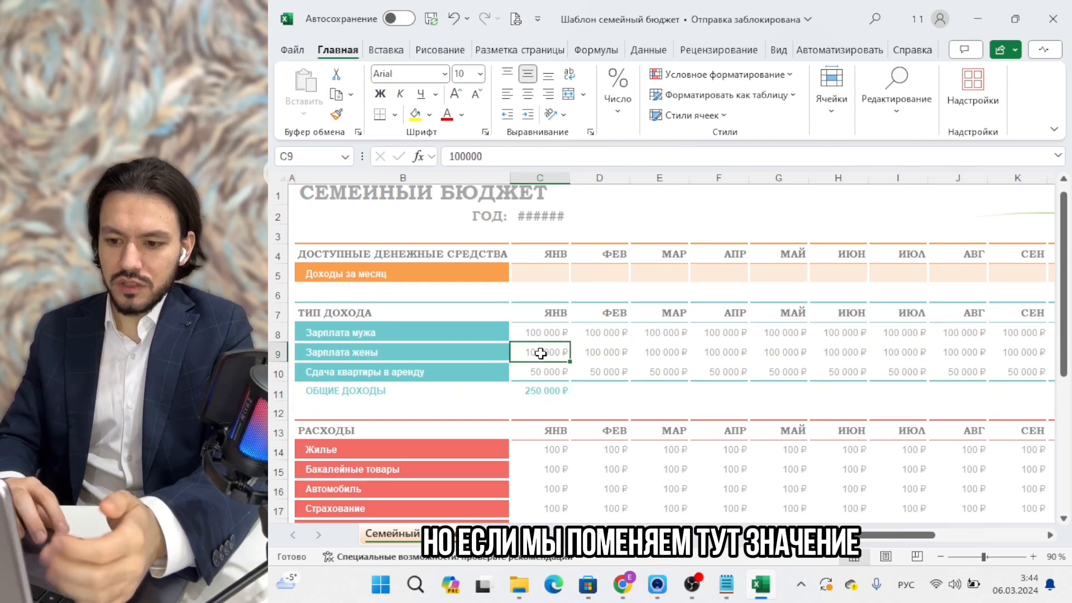
type("90 ")
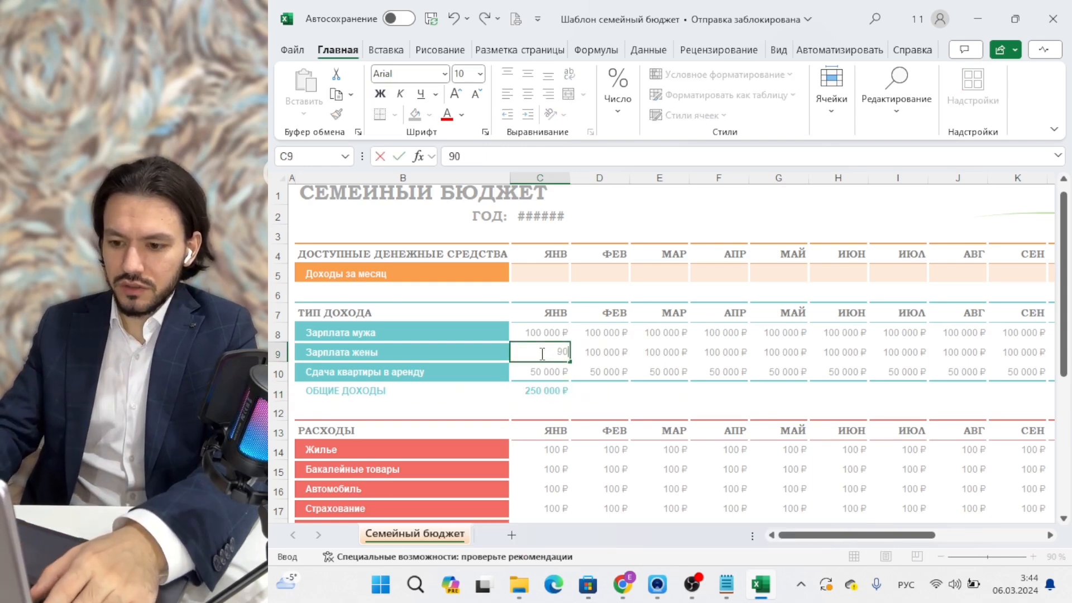
type("000")
key("Return")
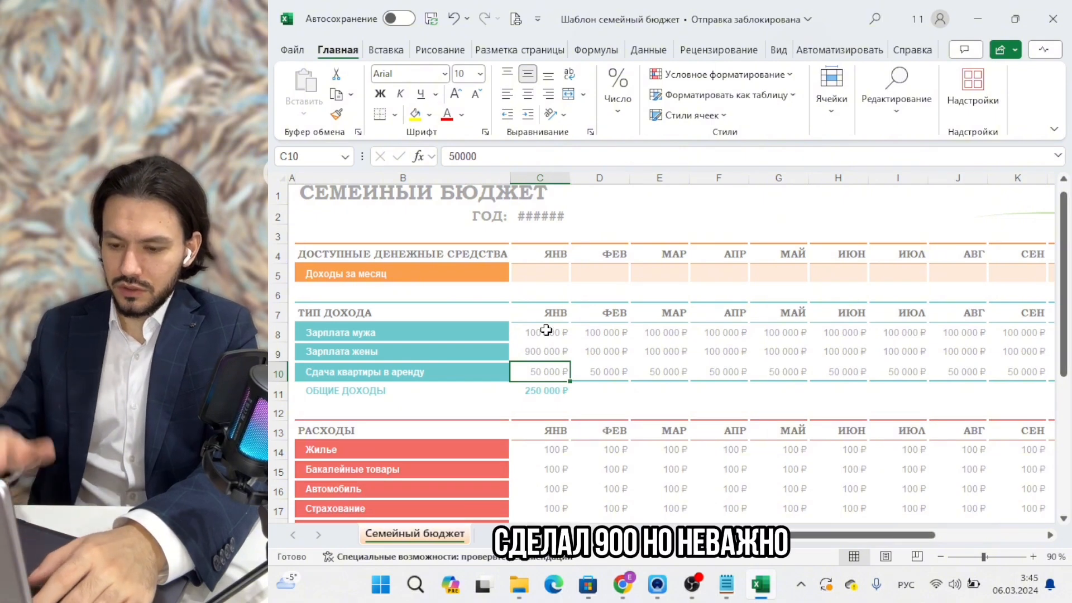
left_click(554, 393)
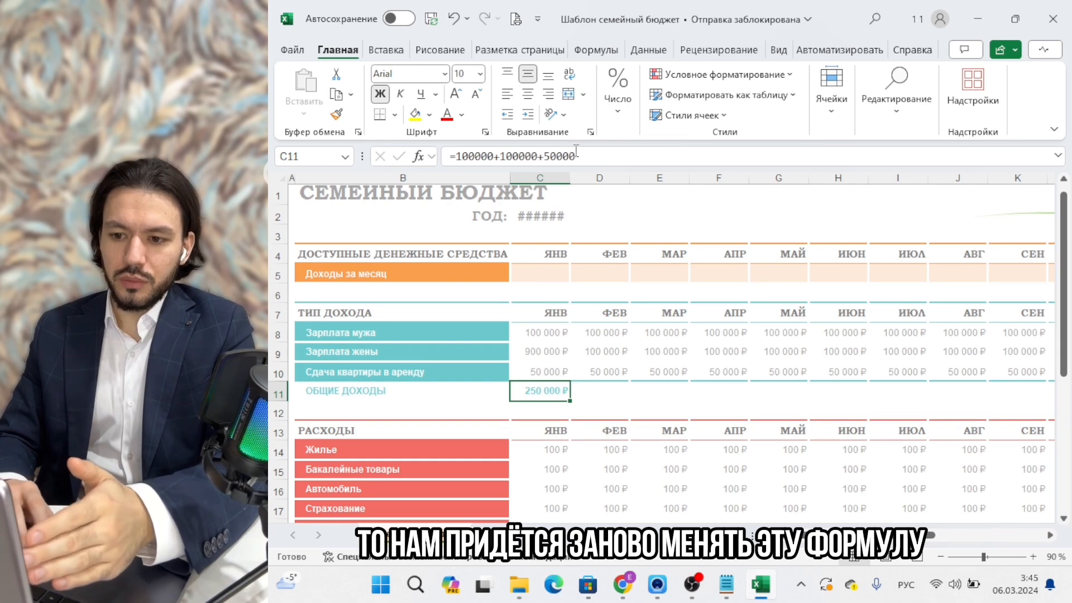
Replace C11's fixed numbers with =C8+C9+C10, so January's total income shows 1 050 000 ₽.
left_click_drag(601, 156, 458, 156)
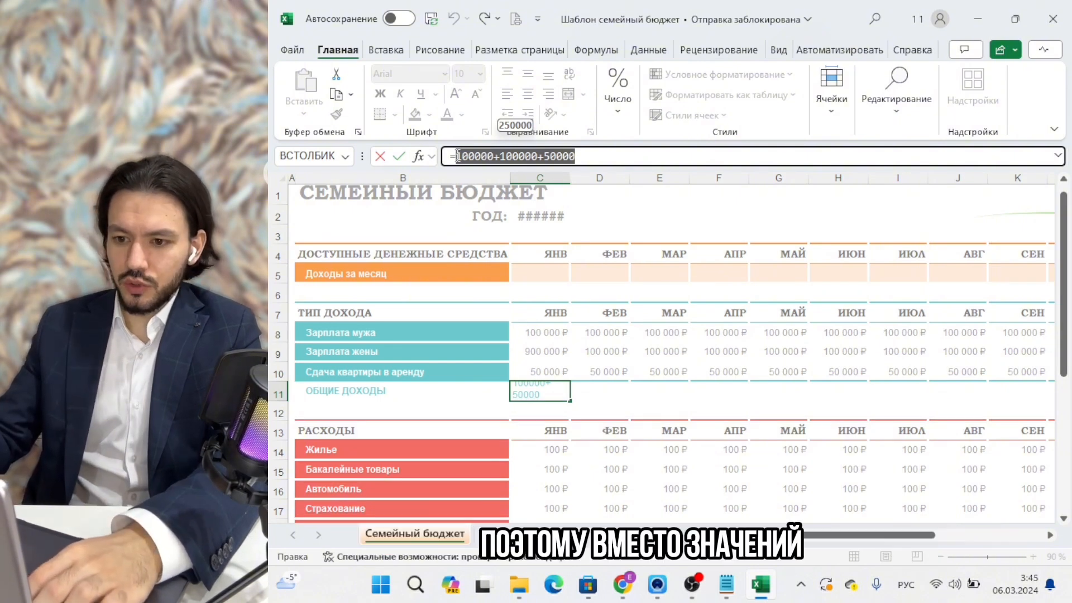
key("BackSpace")
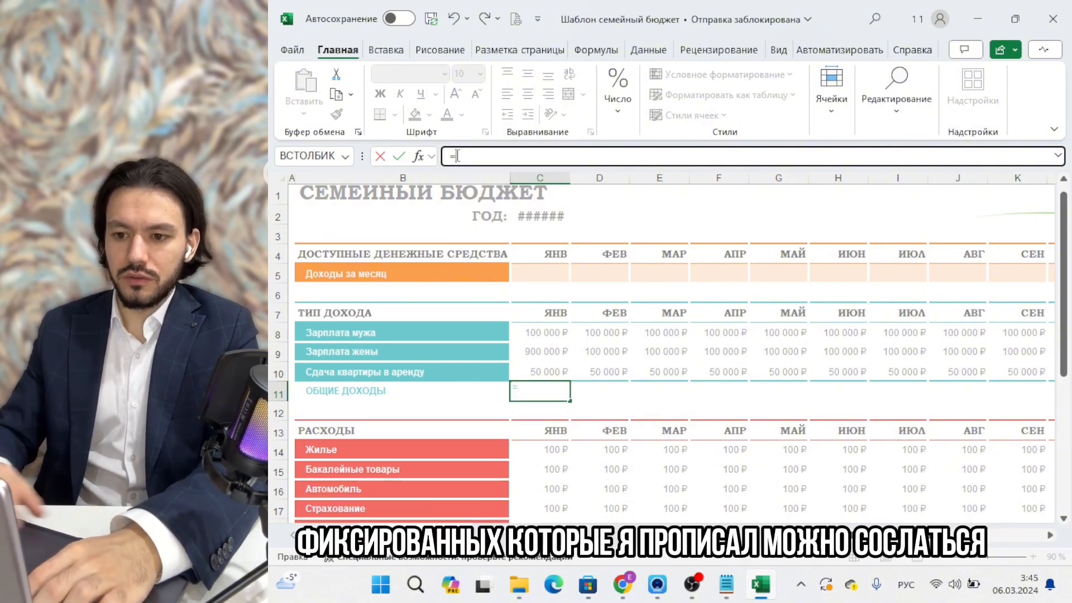
left_click(544, 331)
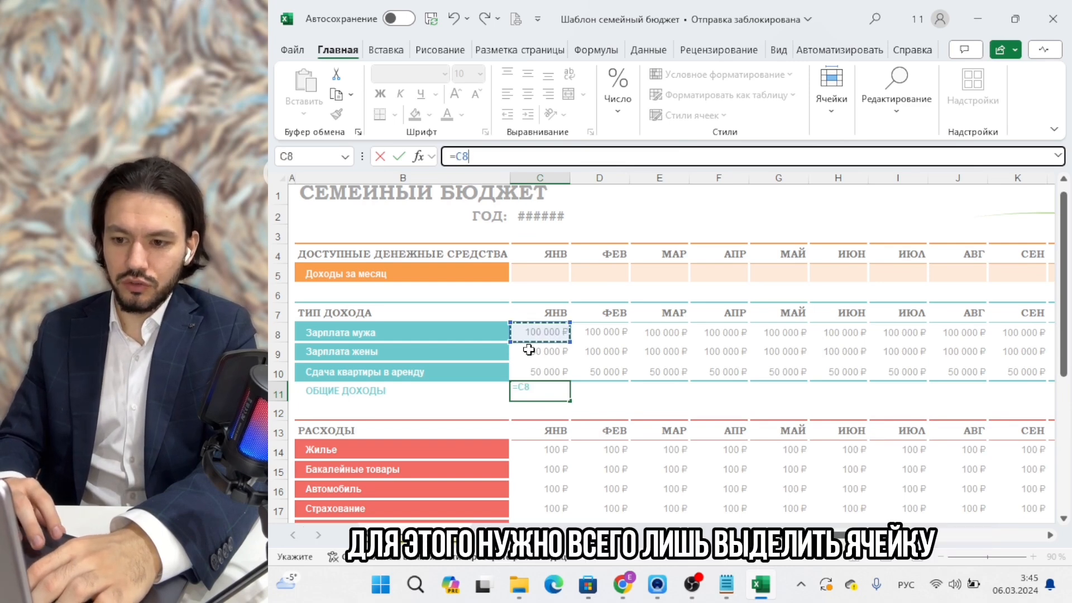
type("+")
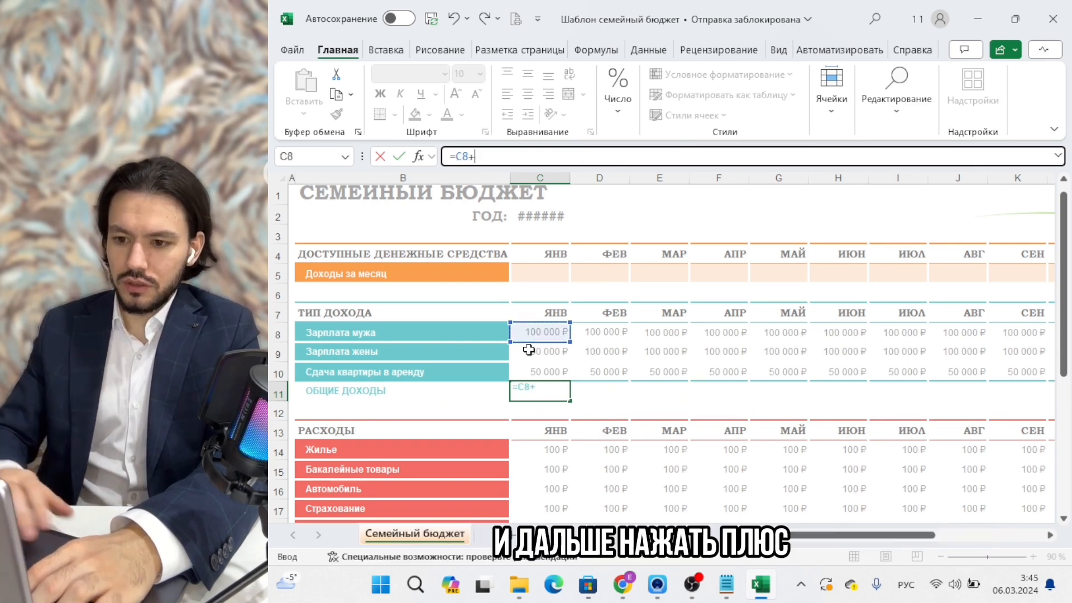
left_click(528, 352)
type("+")
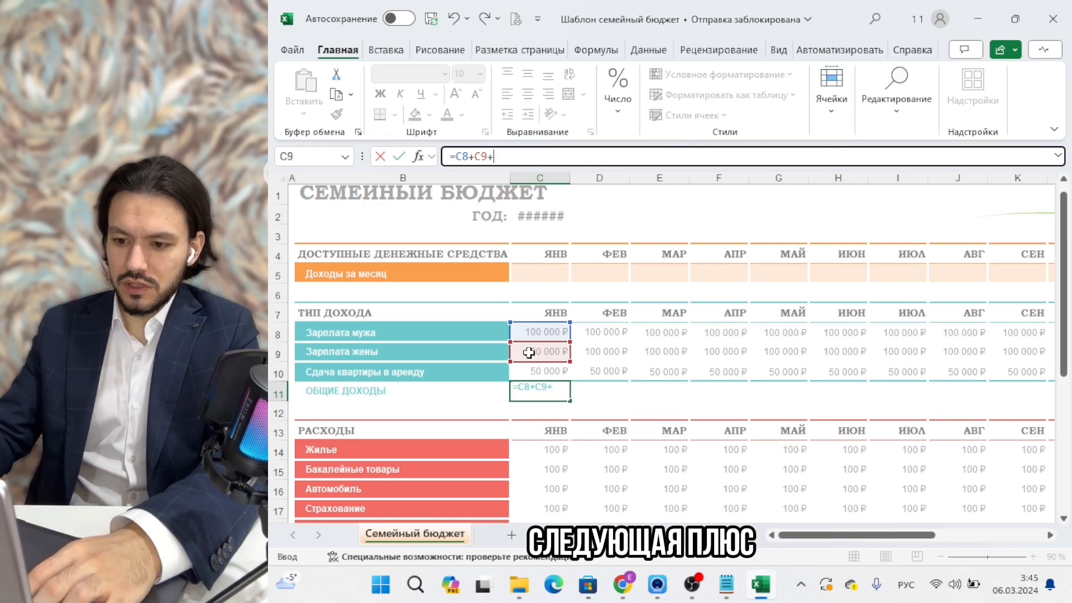
left_click(523, 369)
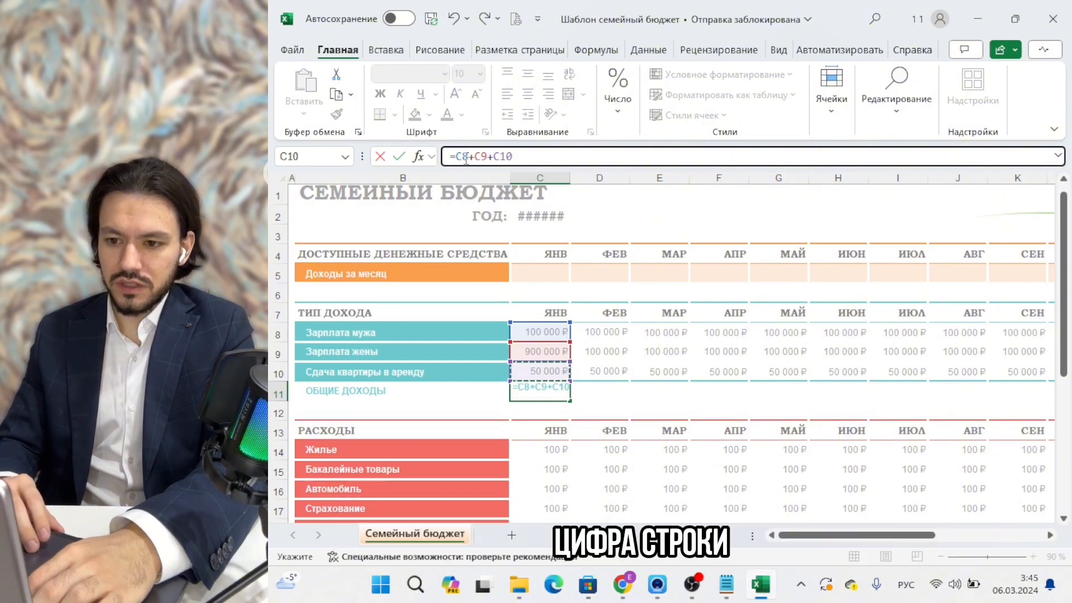
key("Return")
key("Up")
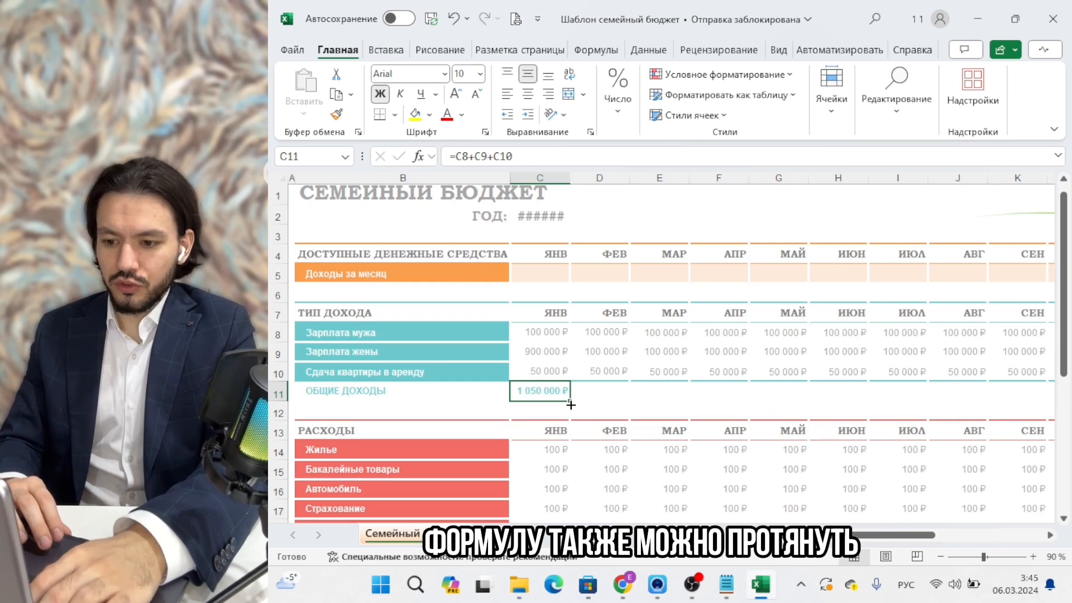
Copy C11's total-income formula across February–December, each month showing 250 000 ₽.
left_click_drag(570, 404, 861, 364)
scroll(708, 447, "left", 10)
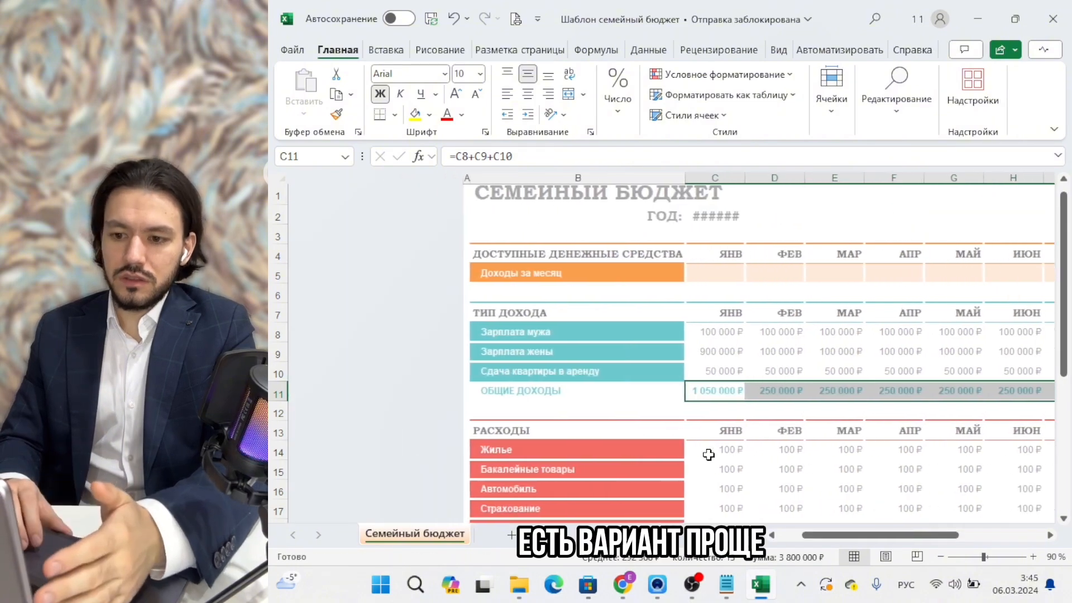
scroll(708, 449, "right", 3)
scroll(708, 454, "right", 5)
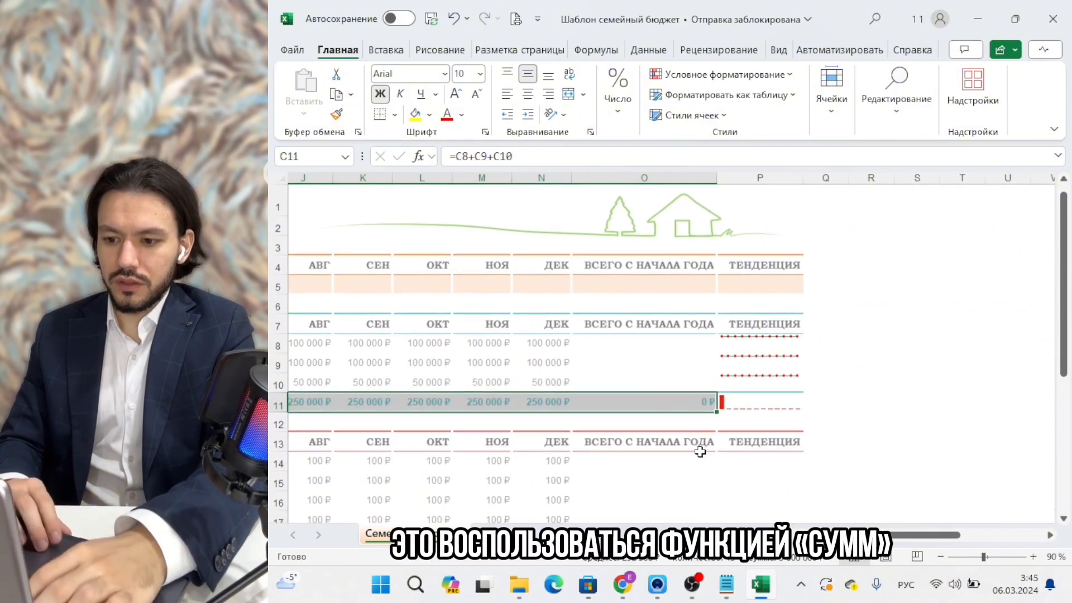
left_click(629, 348)
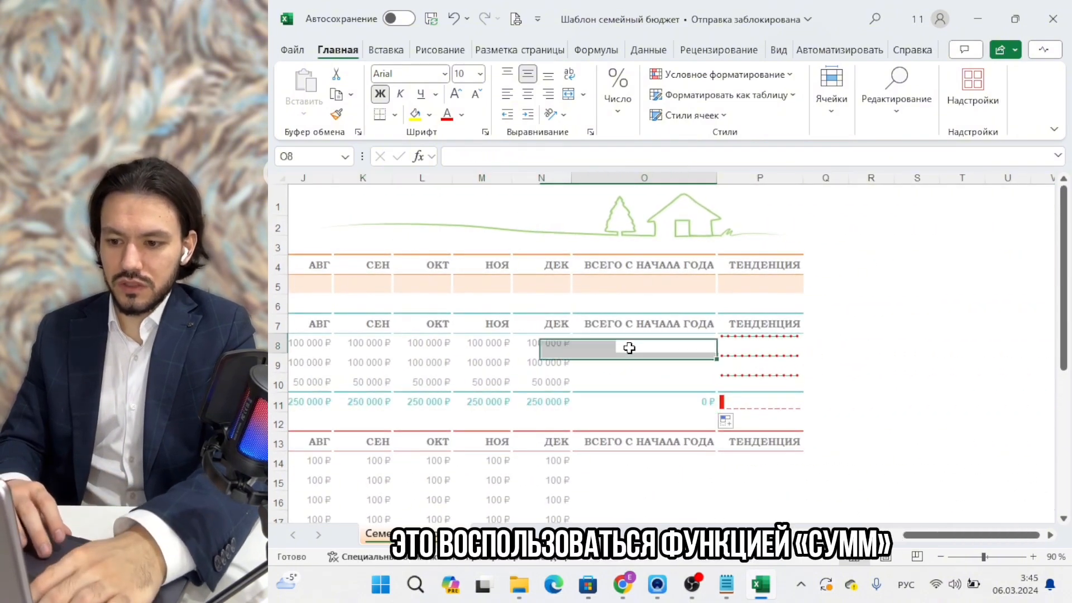
Enter =СУММ(C8:N8) in O8 to total the husband's salary for the year.
left_click(537, 161)
type("=")
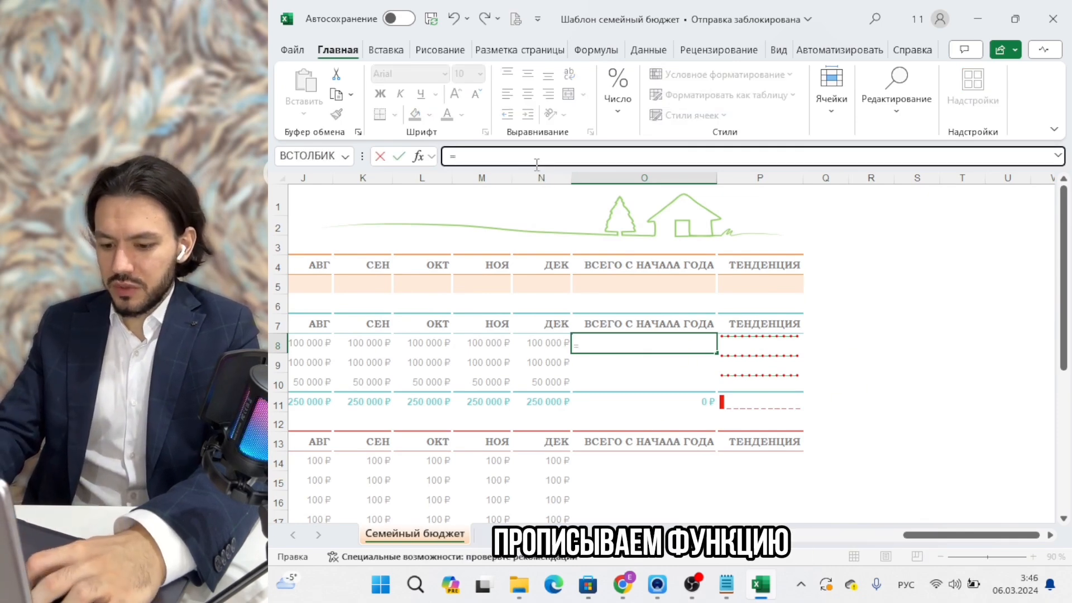
type("СУММ")
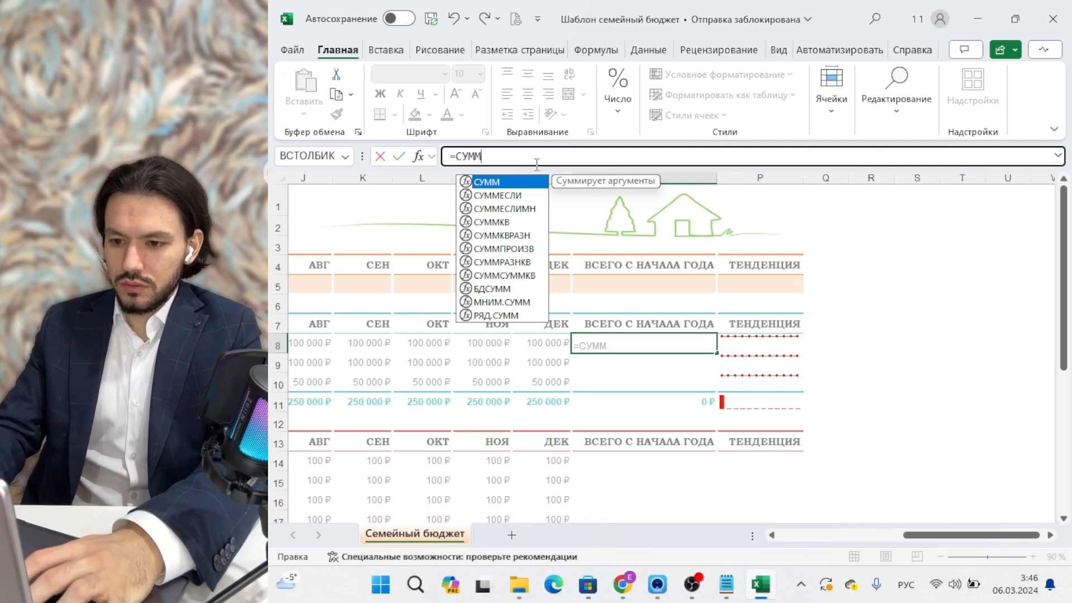
type("(")
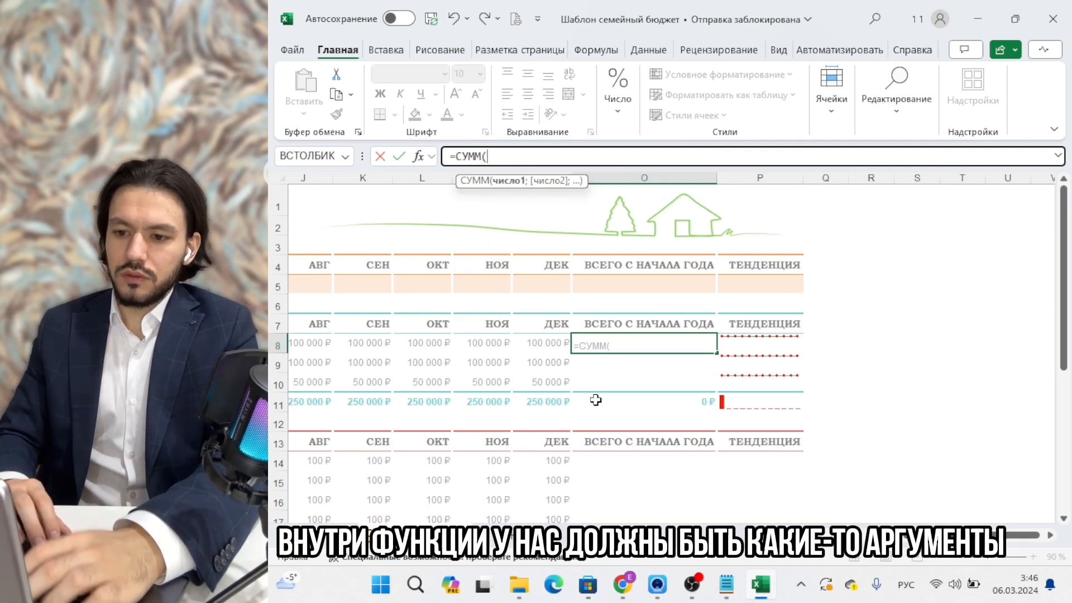
scroll(596, 400, "left", 3)
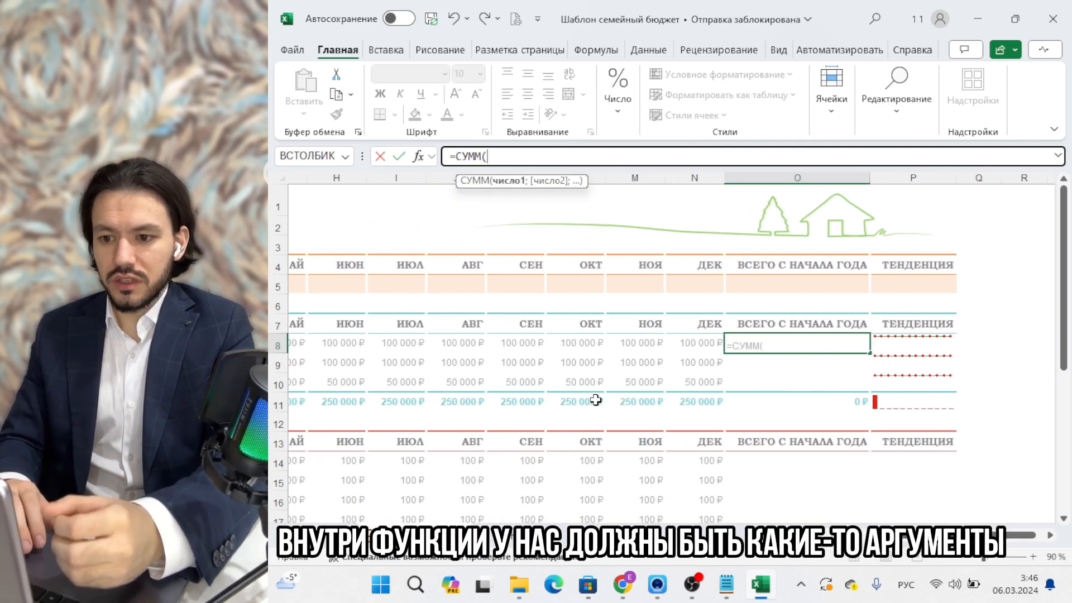
scroll(595, 400, "left", 6)
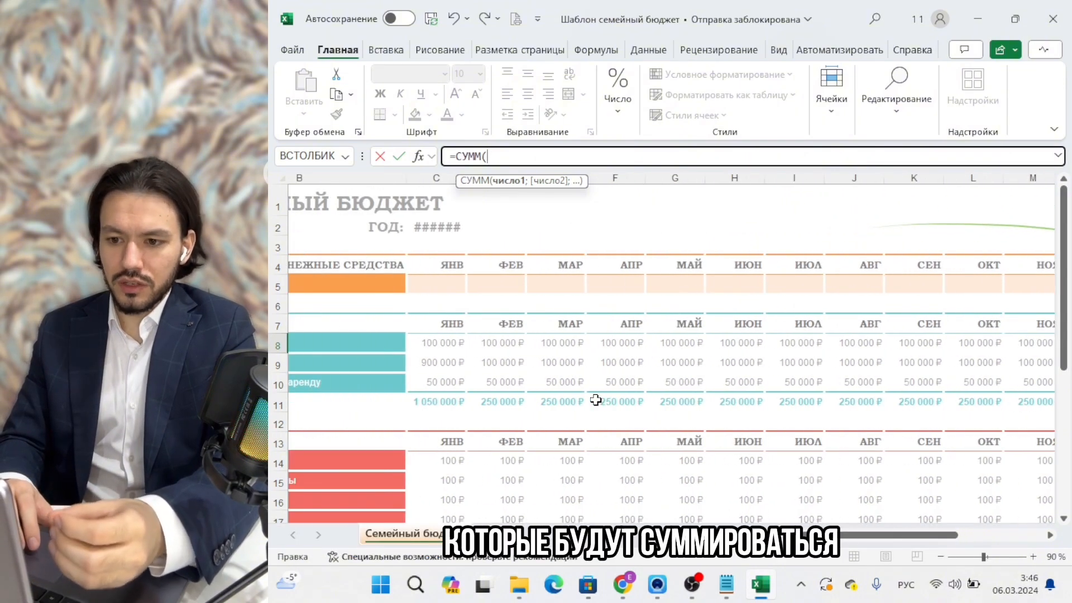
scroll(596, 399, "left", 2)
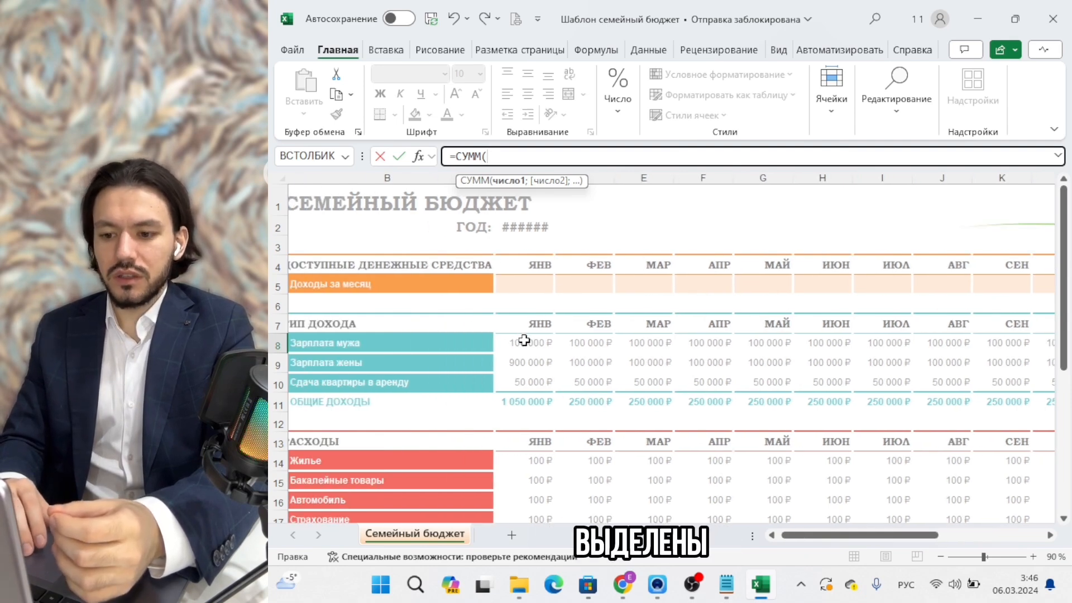
left_click_drag(524, 340, 729, 342)
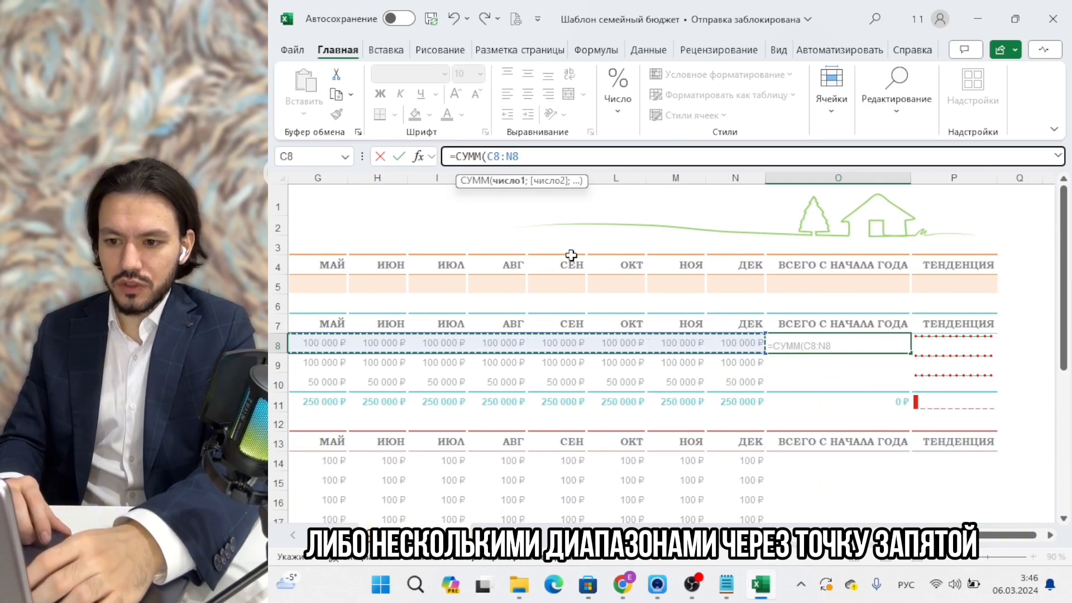
scroll(683, 421, "left", 3)
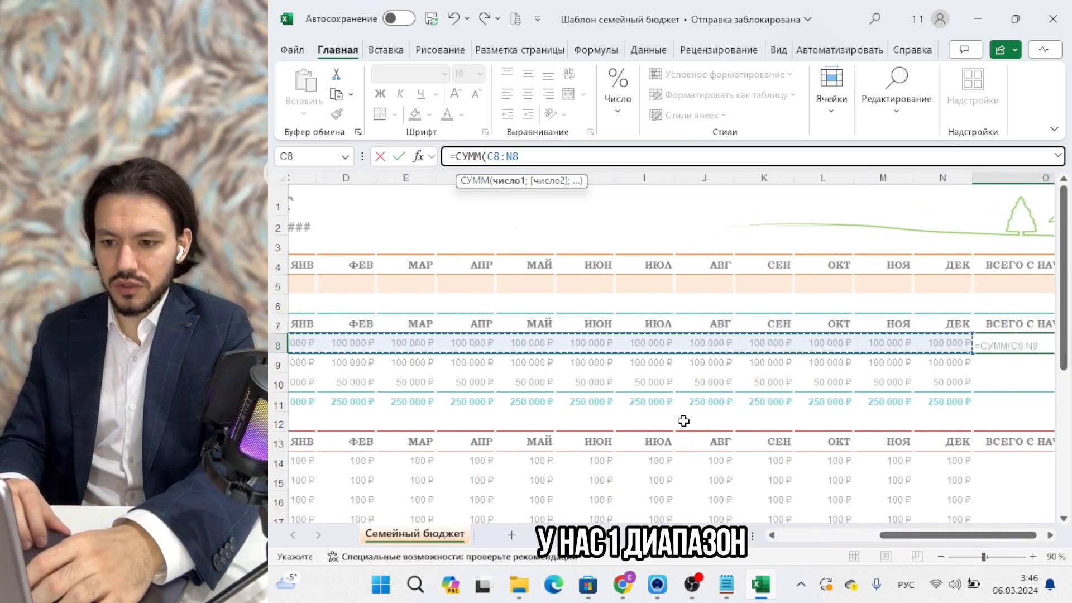
scroll(683, 421, "left", 3)
scroll(684, 421, "right", 5)
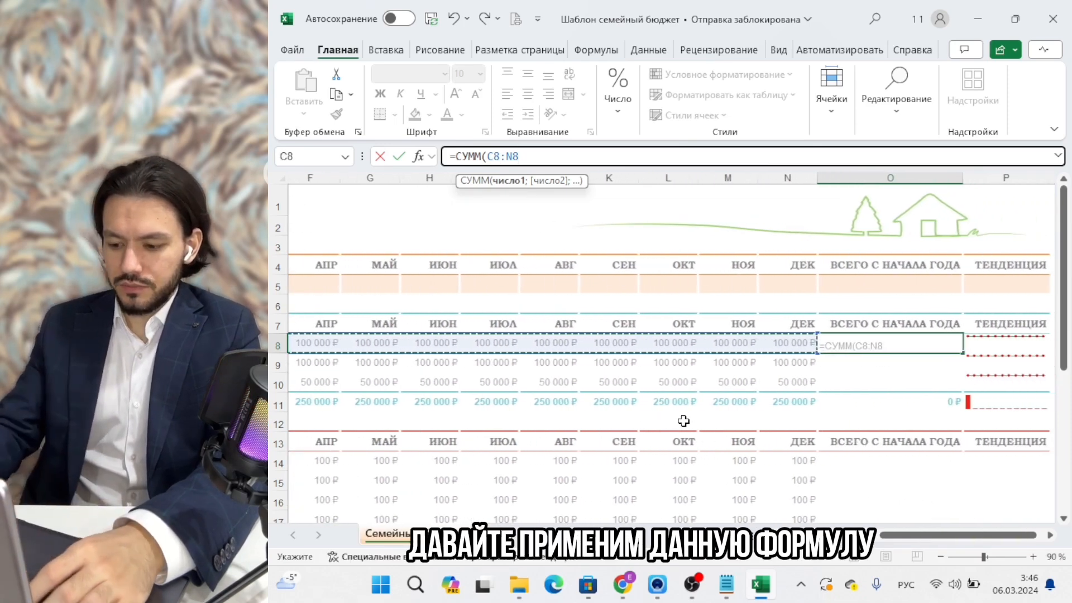
key("Return")
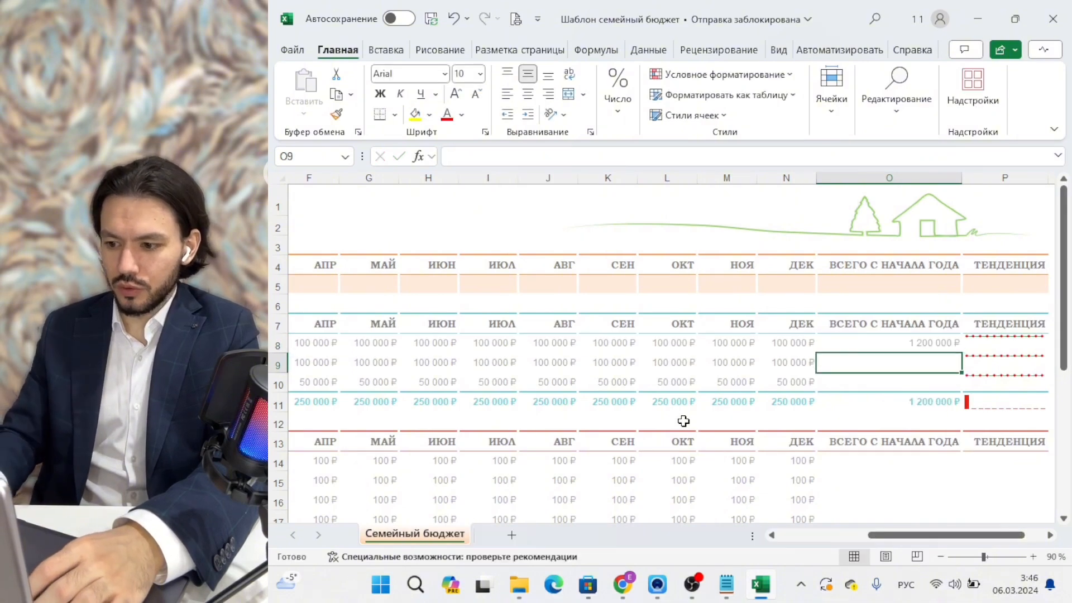
key("Up")
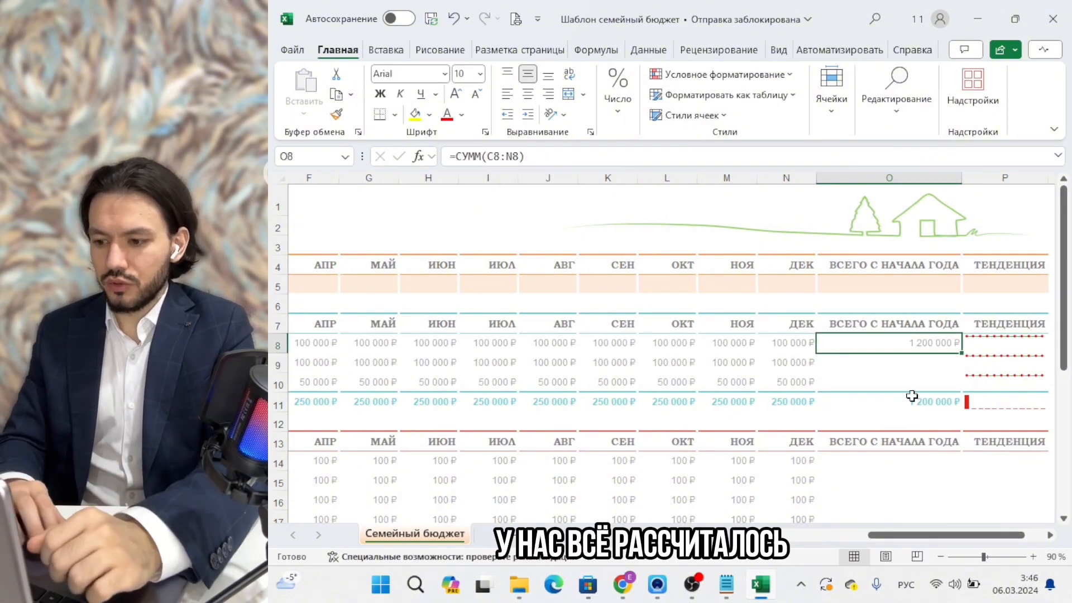
Recheck the O8 yearly total, 1 200 000 ₽, and copy it down the income rows.
scroll(911, 395, "left", 3)
scroll(910, 395, "right", 5)
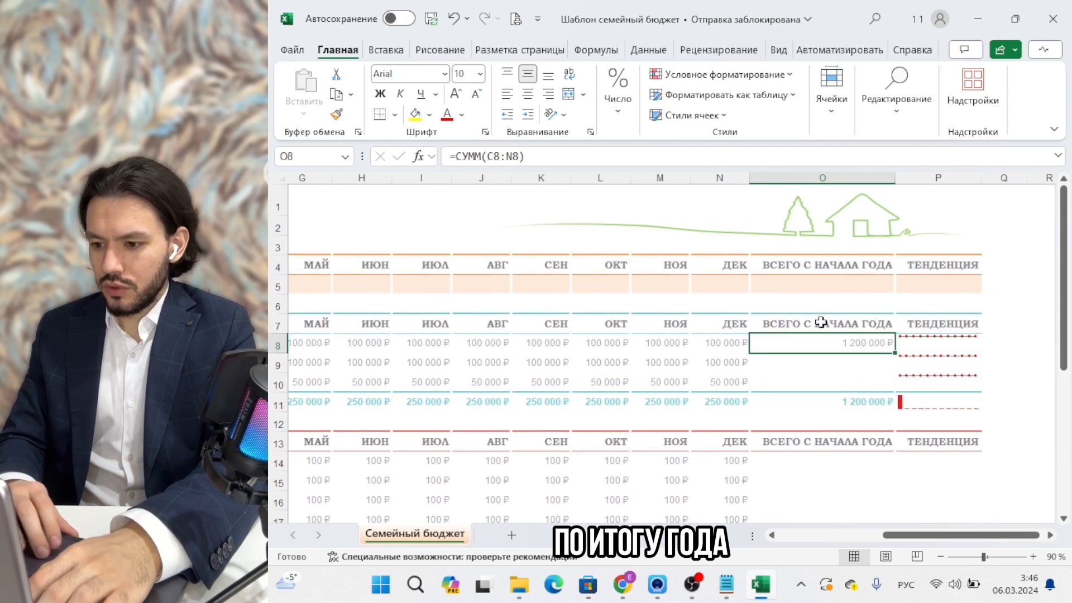
scroll(789, 375, "left", 4)
scroll(789, 374, "right", 5)
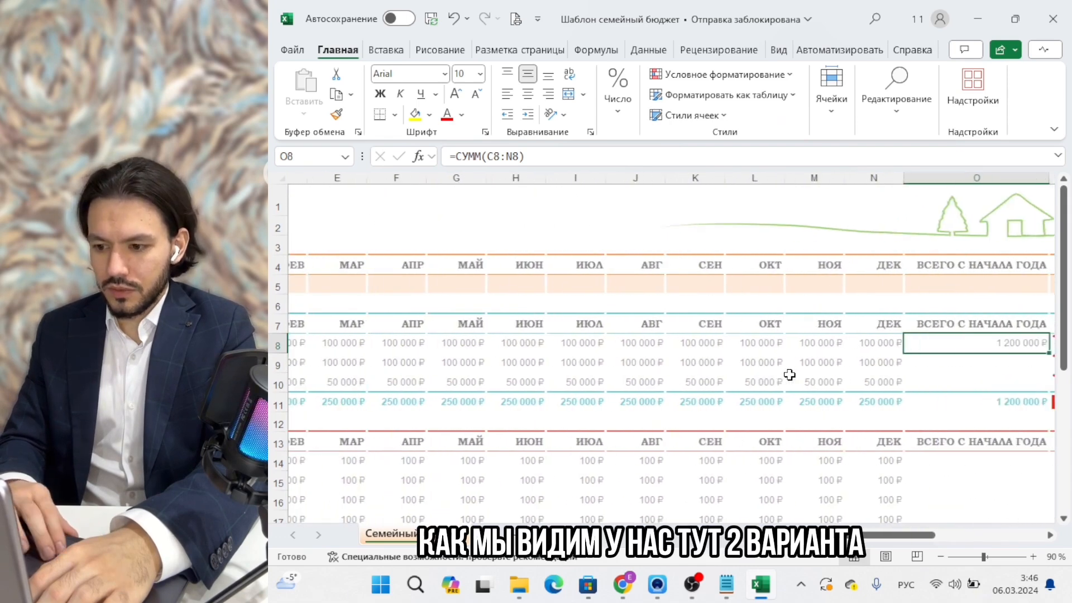
left_click(639, 401)
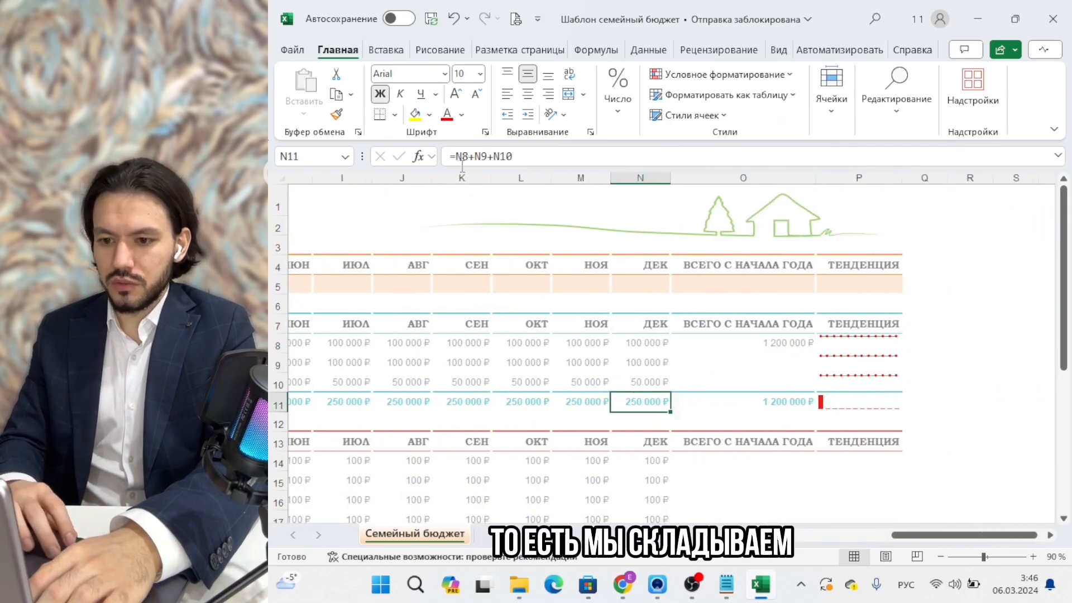
left_click(478, 151)
key("Escape")
left_click(736, 340)
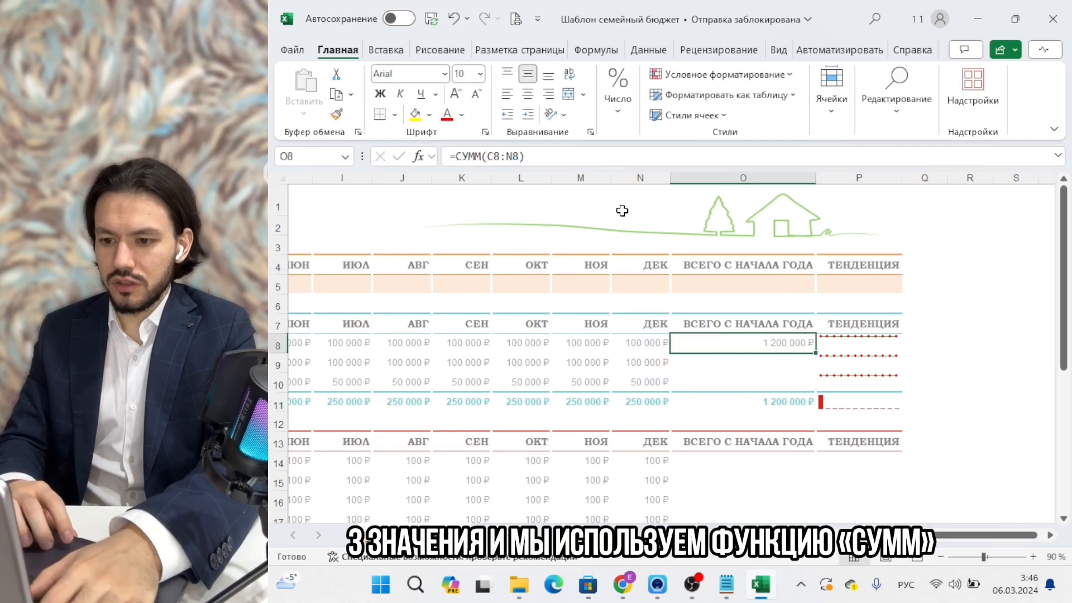
left_click(579, 161)
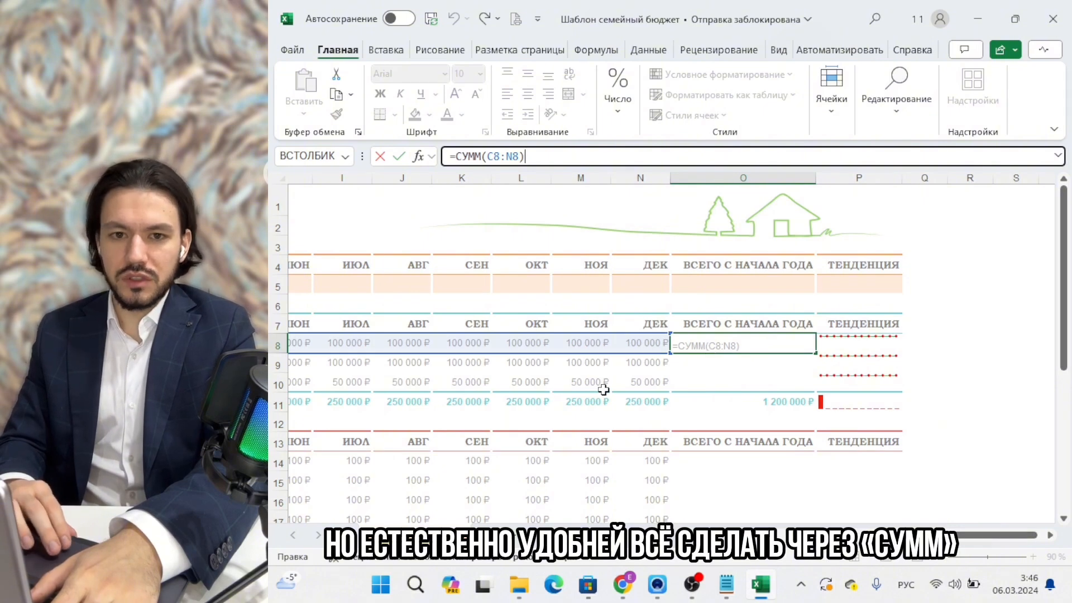
key("ctrl+Return")
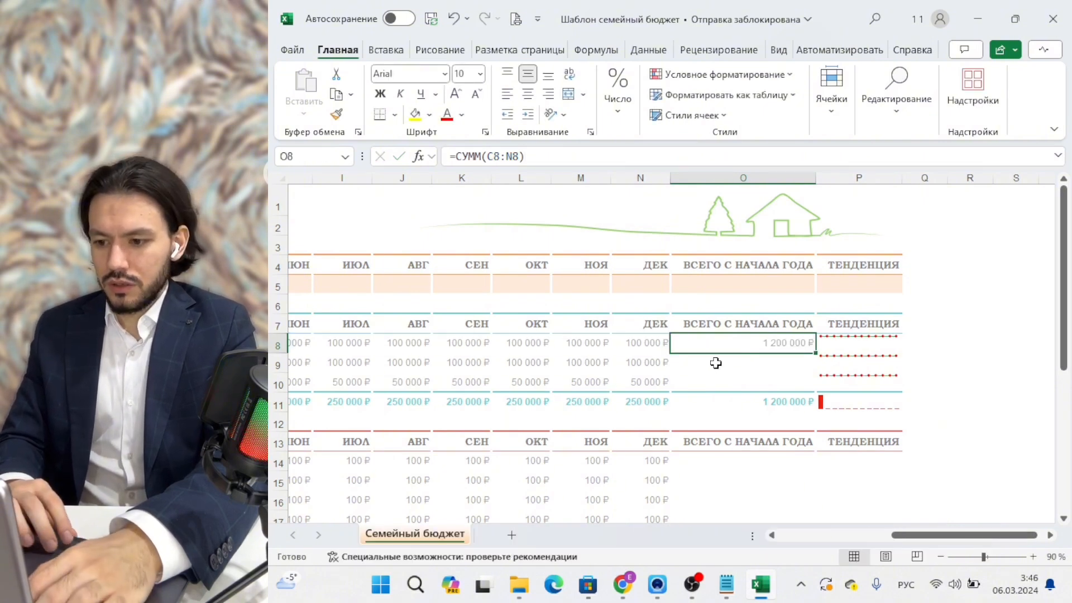
left_click_drag(814, 354, 814, 386)
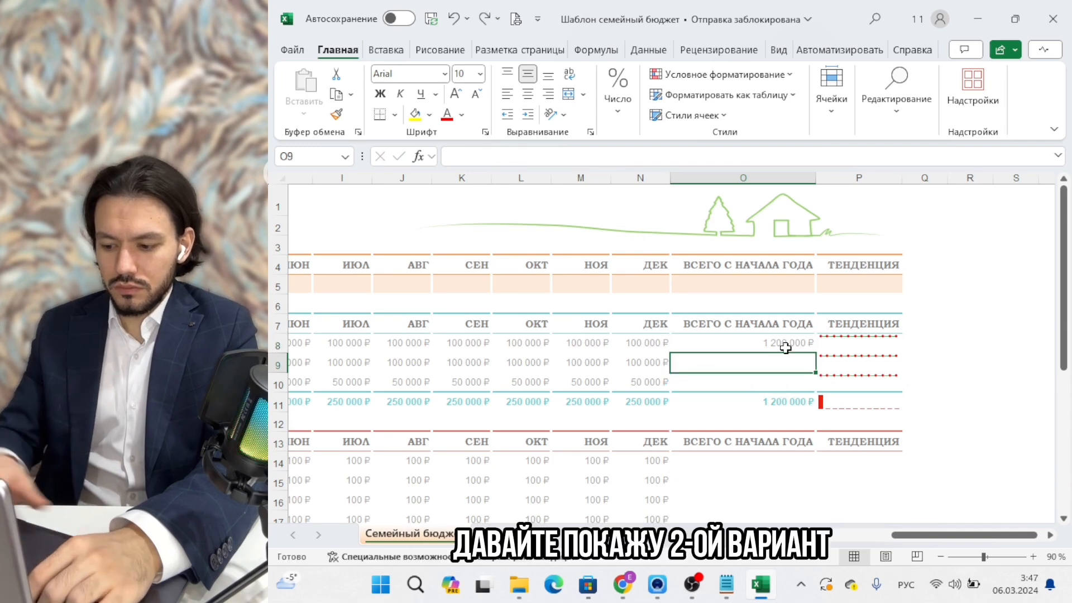
Enter =СУММ(C9:F9;G9:N9) in O9, giving the wife's salary yearly total of 2 000 000 ₽.
type("=")
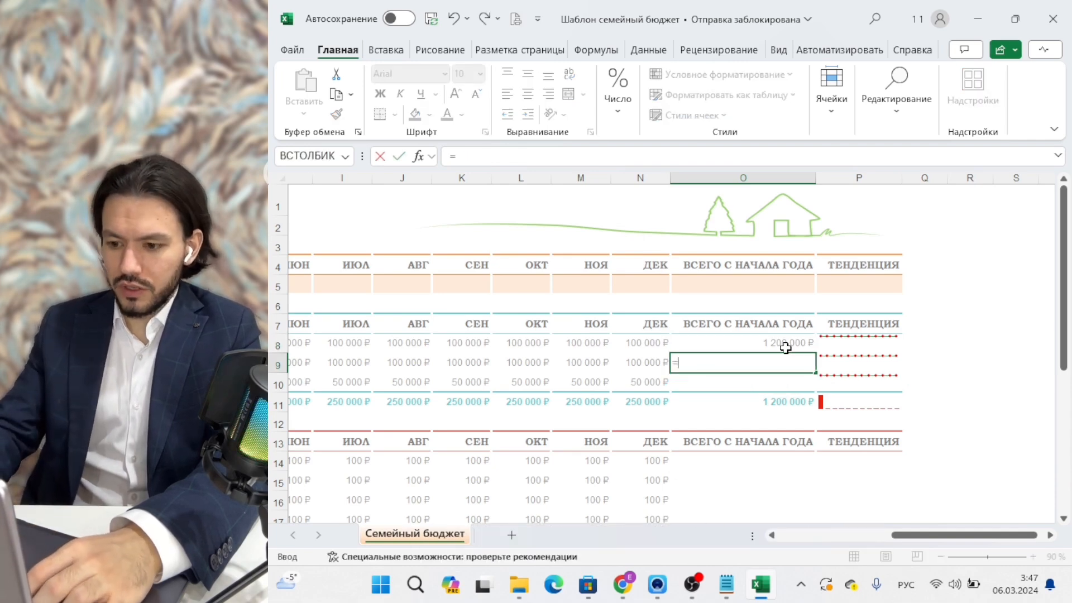
type("(")
scroll(785, 348, "left", 3)
scroll(785, 348, "right", 1)
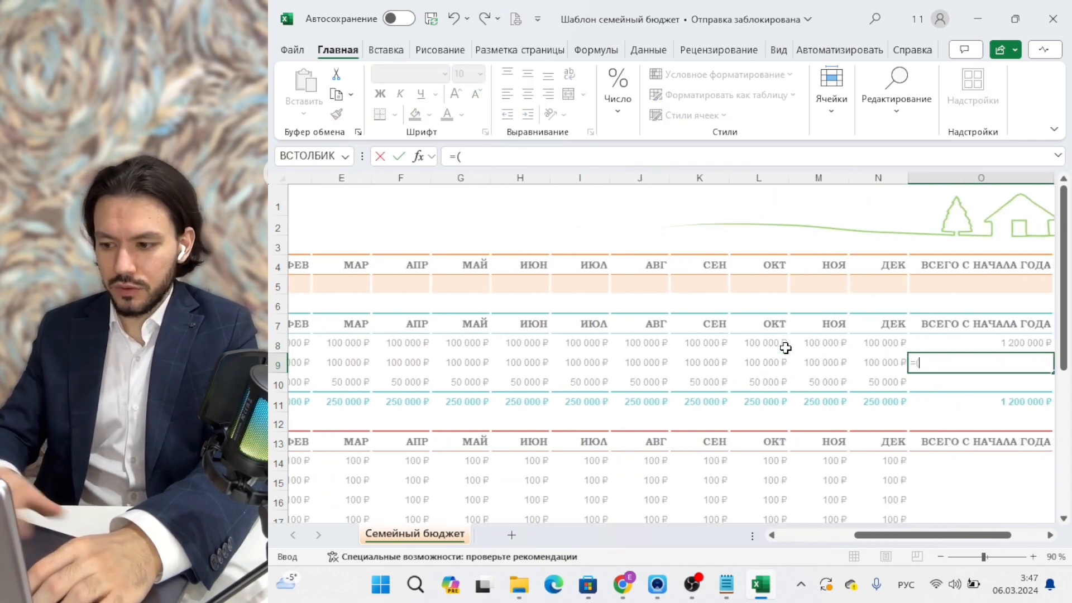
type("СУММ(")
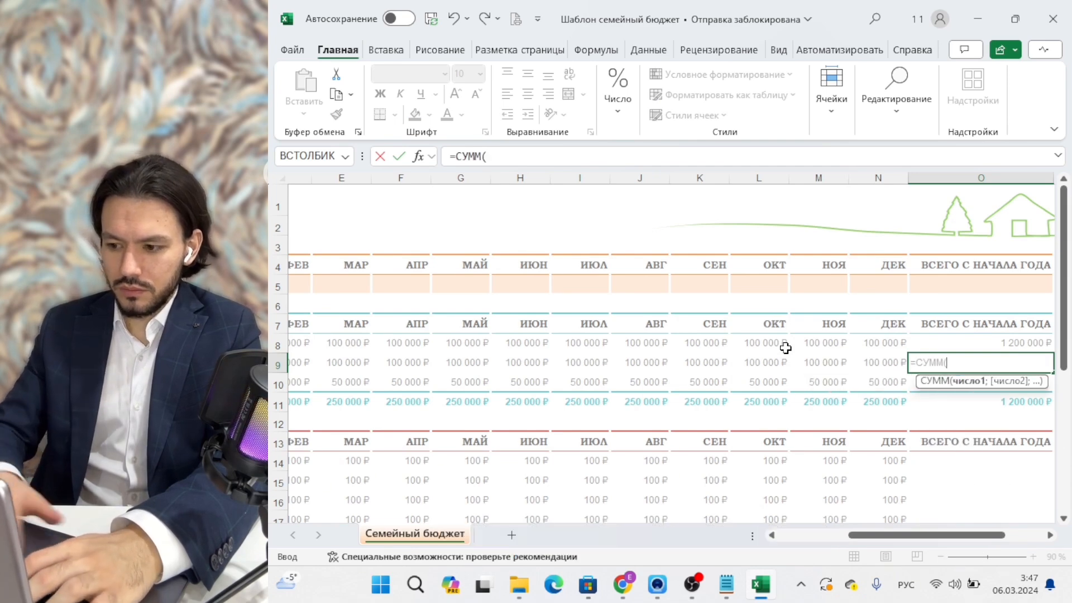
scroll(785, 347, "left", 3)
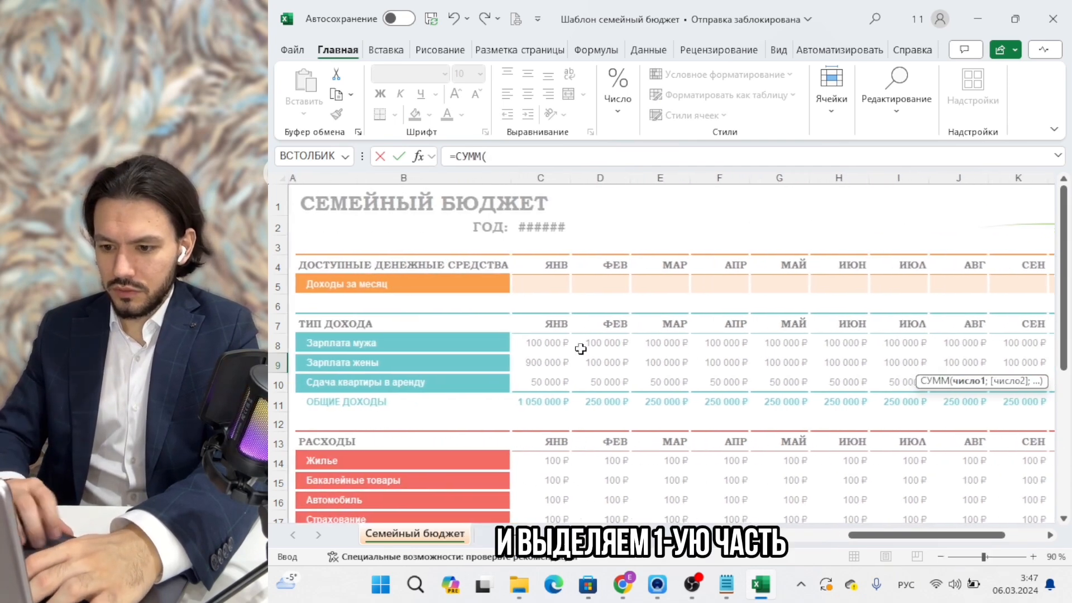
left_click_drag(551, 363, 698, 363)
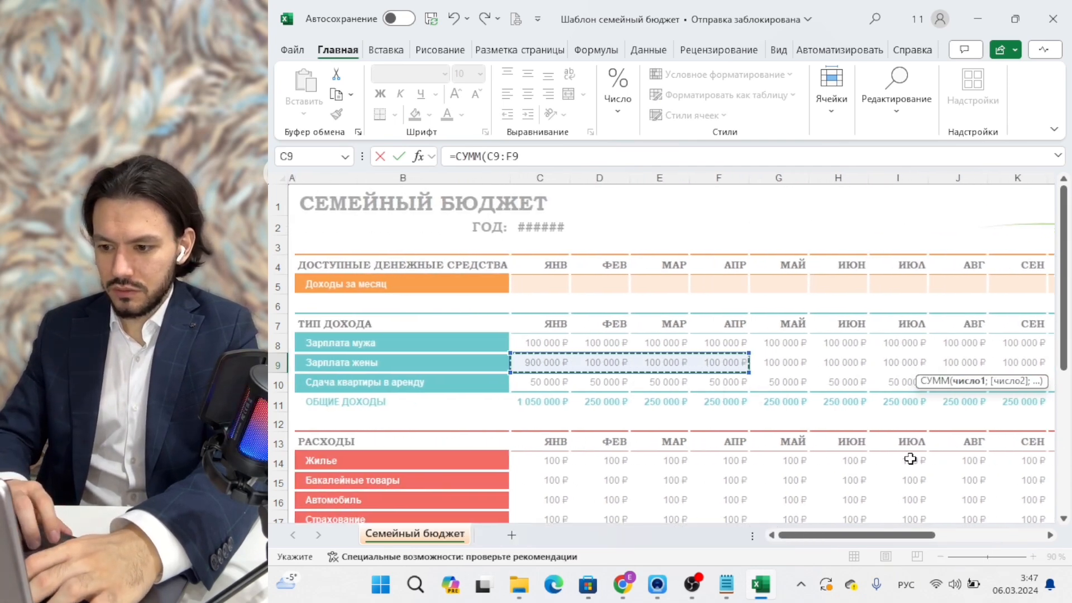
scroll(910, 459, "right", 3)
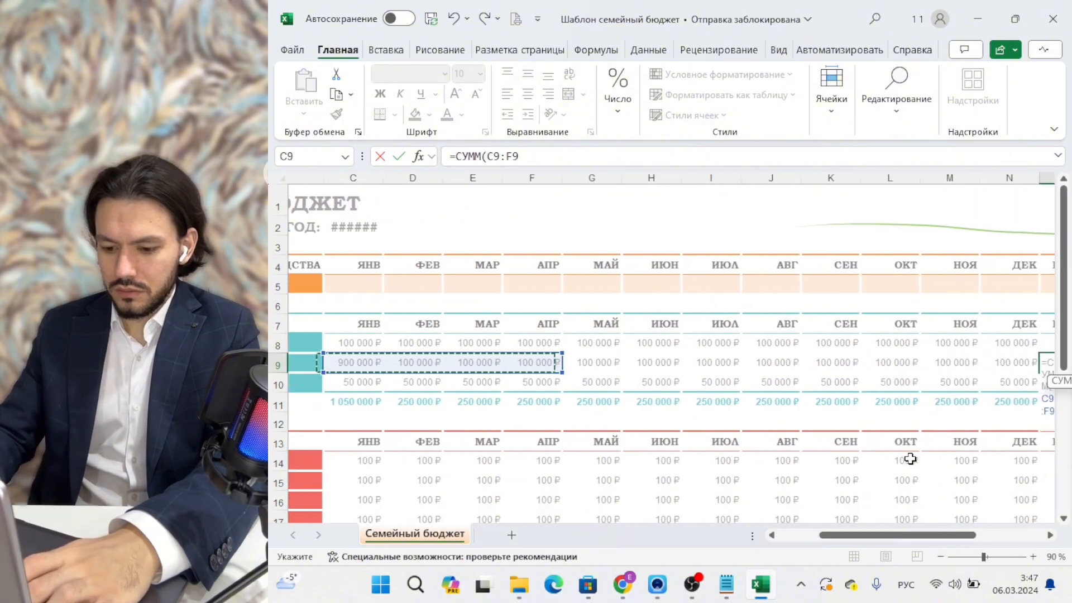
type(";")
left_click_drag(606, 364, 735, 364)
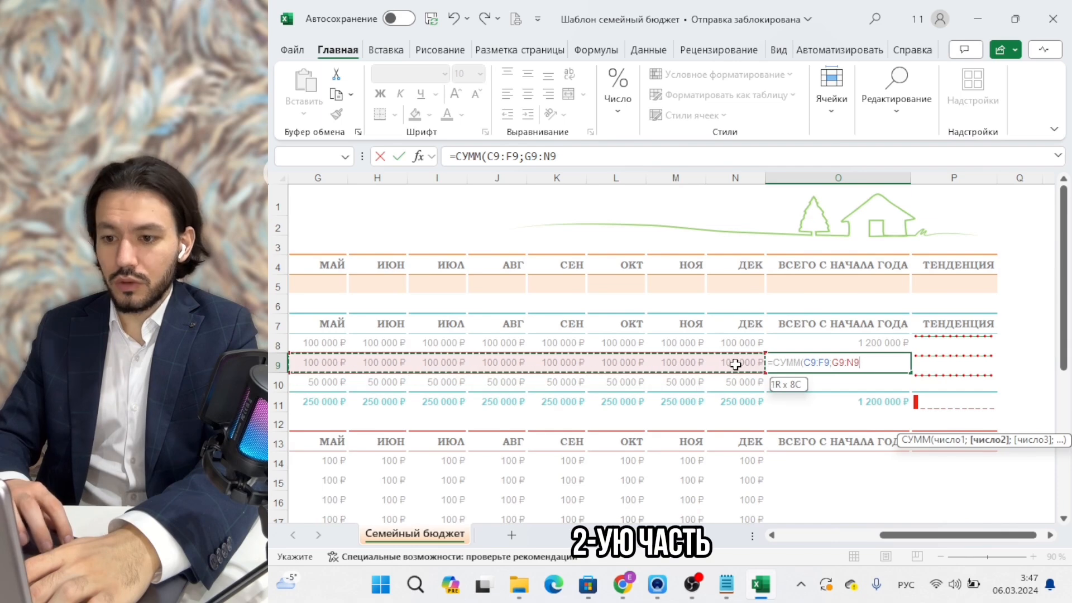
type(")")
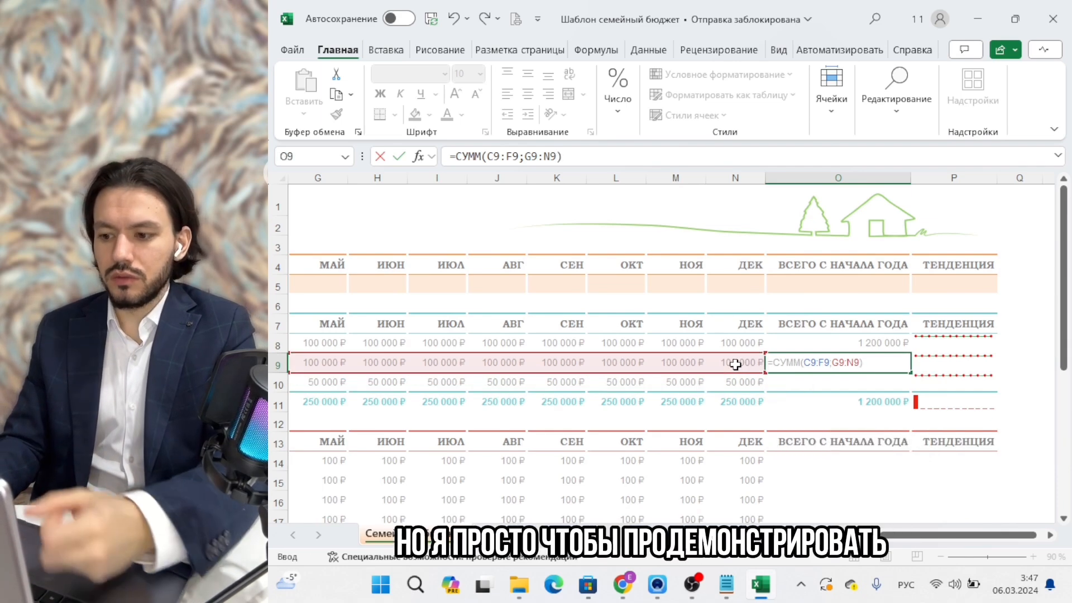
key("Return")
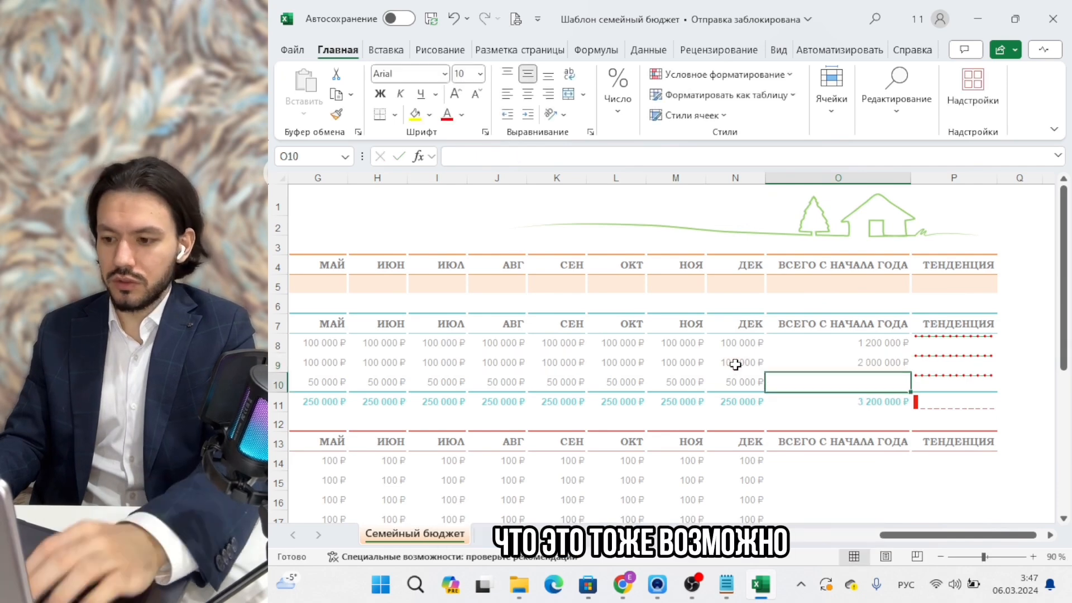
Copy O9's yearly total down to the rental row, O10, showing 600 000 ₽.
left_click(815, 363)
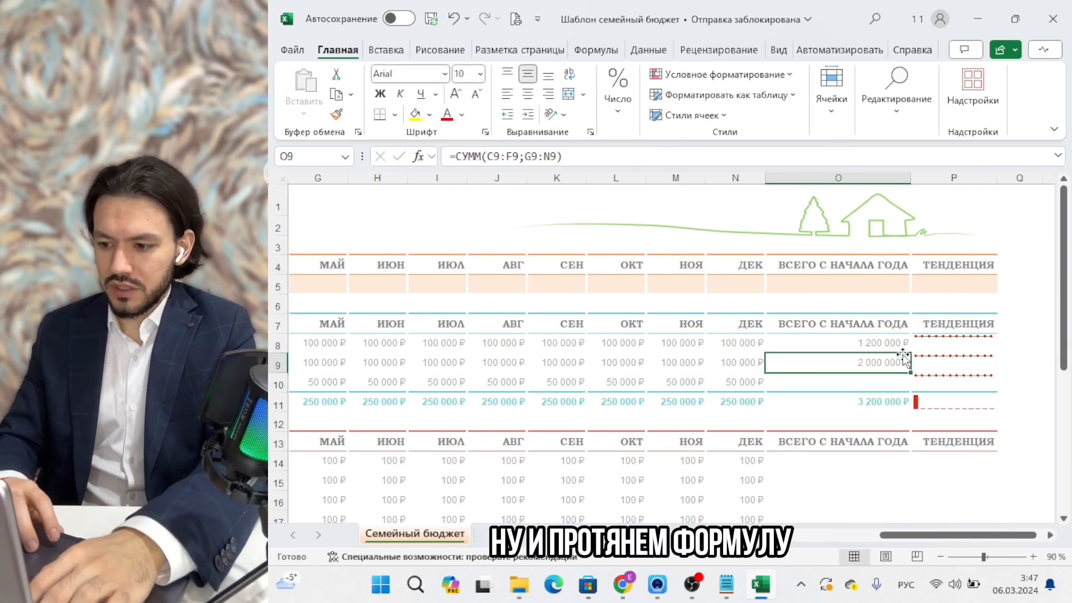
left_click_drag(908, 372, 905, 389)
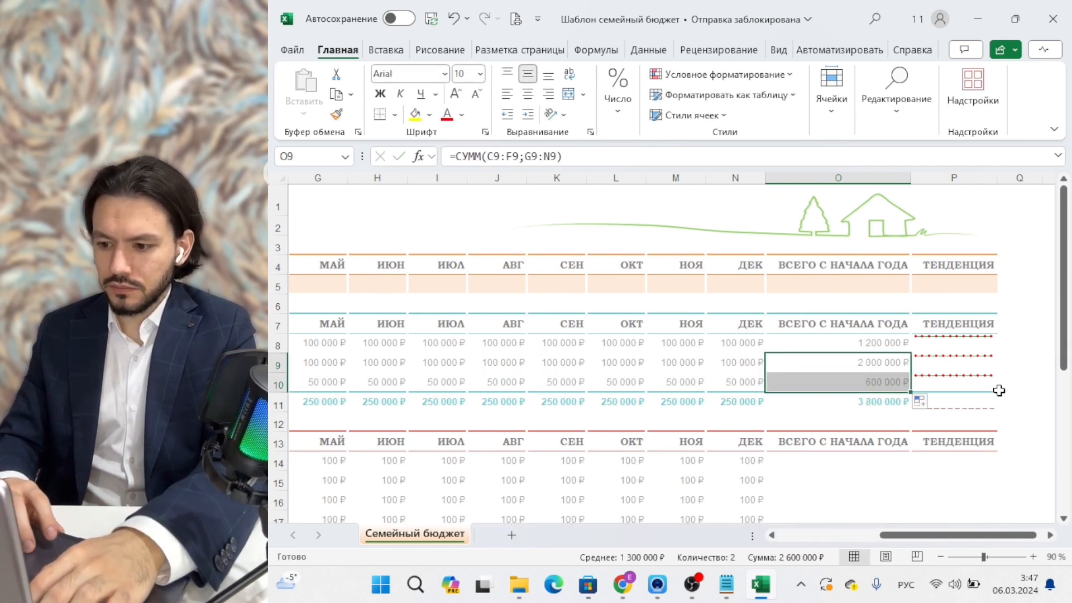
left_click(941, 372)
scroll(639, 369, "left", 10)
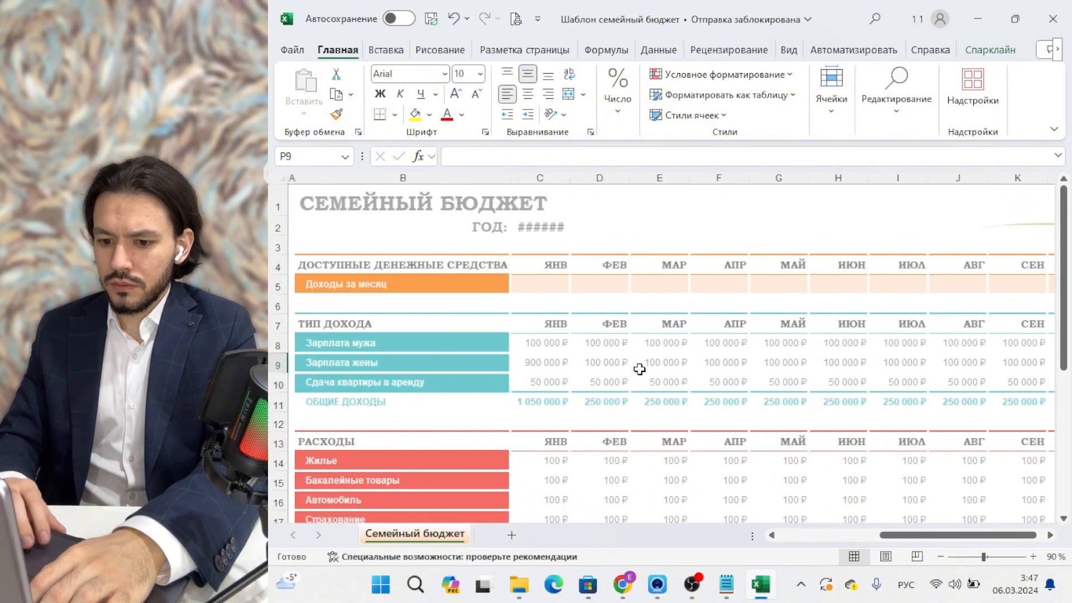
Enter =СУММ(C14:C27) in C28 (1 400 ₽) and copy it across to December.
scroll(639, 368, "down", 6)
scroll(639, 369, "down", 1)
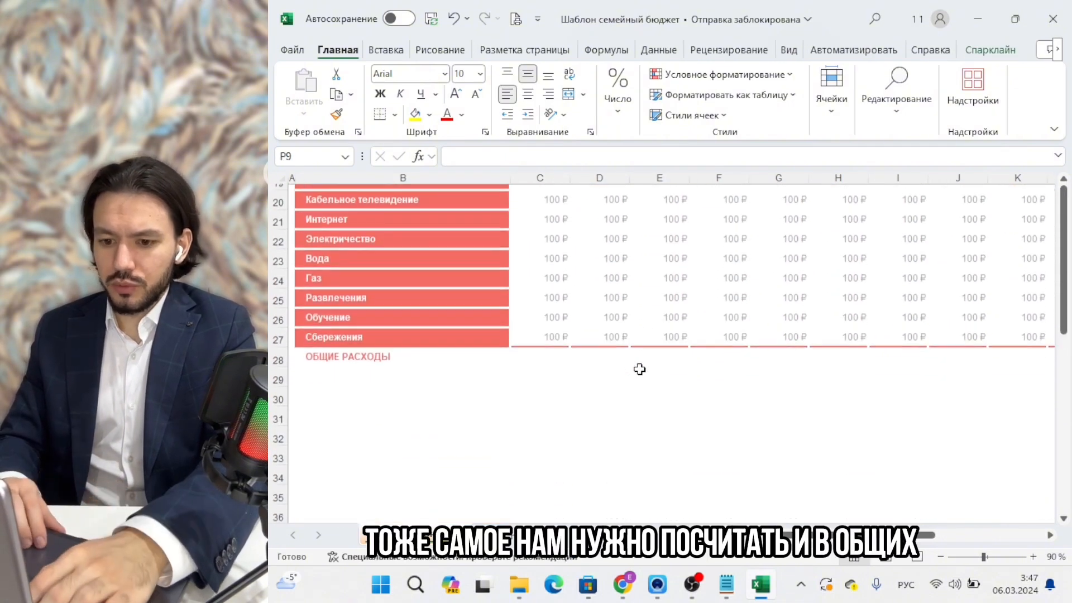
left_click(549, 357)
scroll(637, 483, "up", 2)
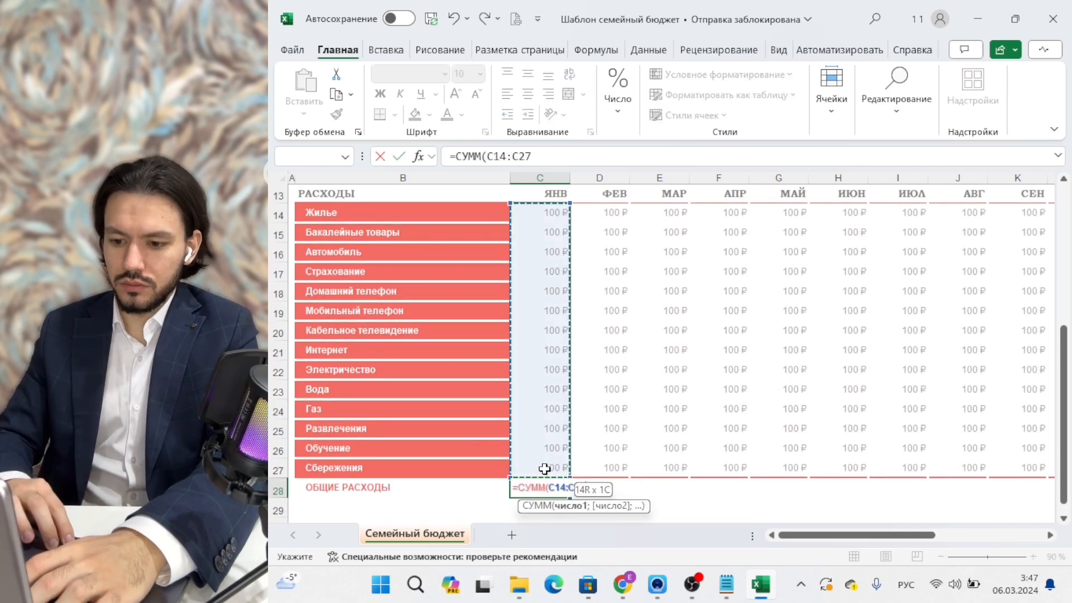
mouse_move(546, 471)
left_mouse_down()
mouse_move(531, 299)
mouse_move(548, 471)
left_mouse_up()
type(")")
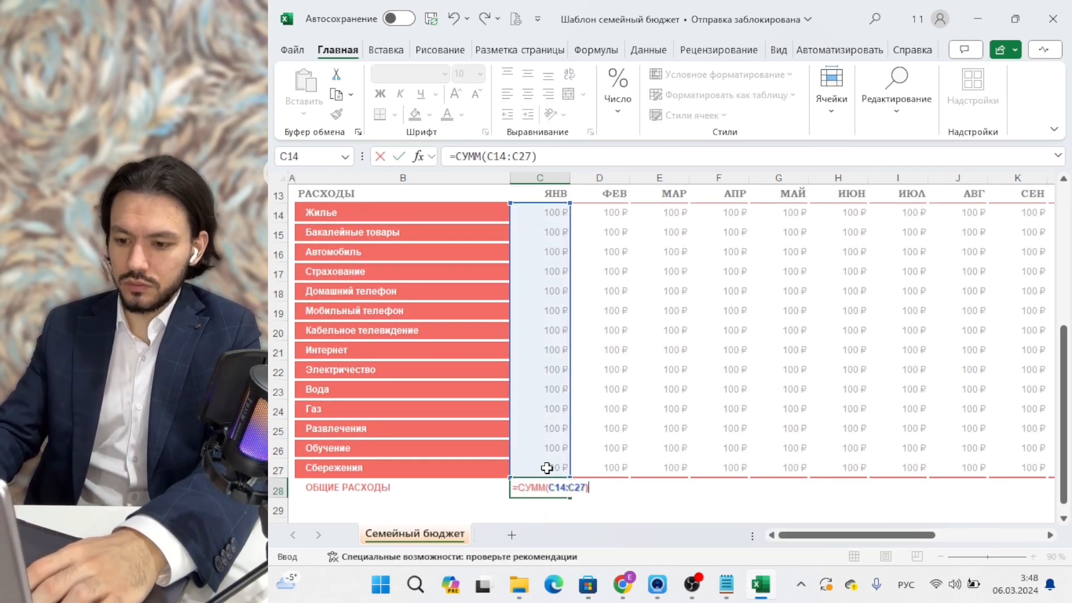
key("Return")
key("Up")
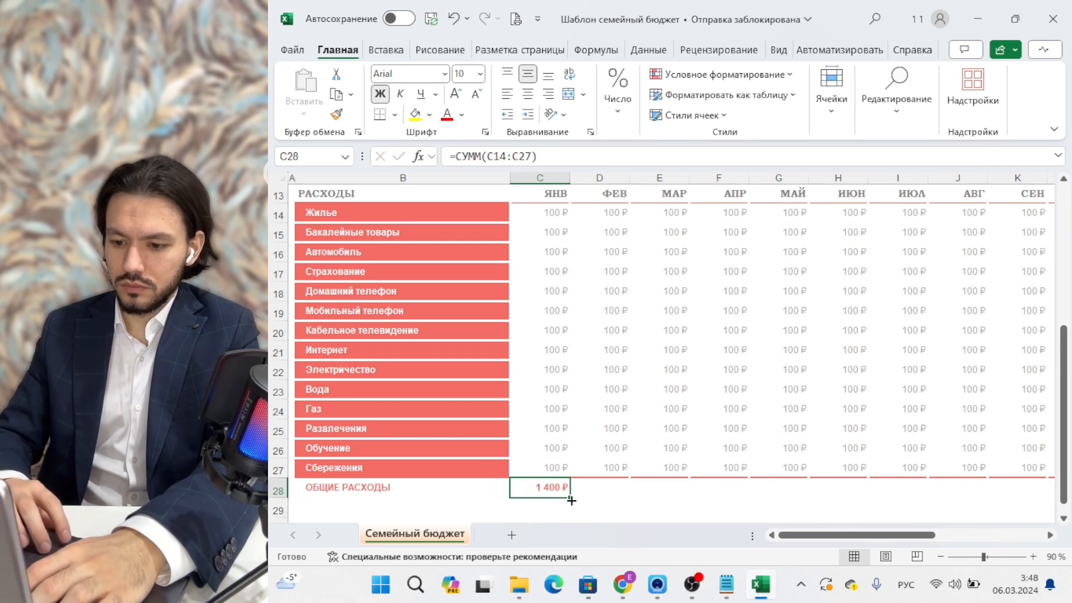
left_click_drag(571, 501, 875, 500)
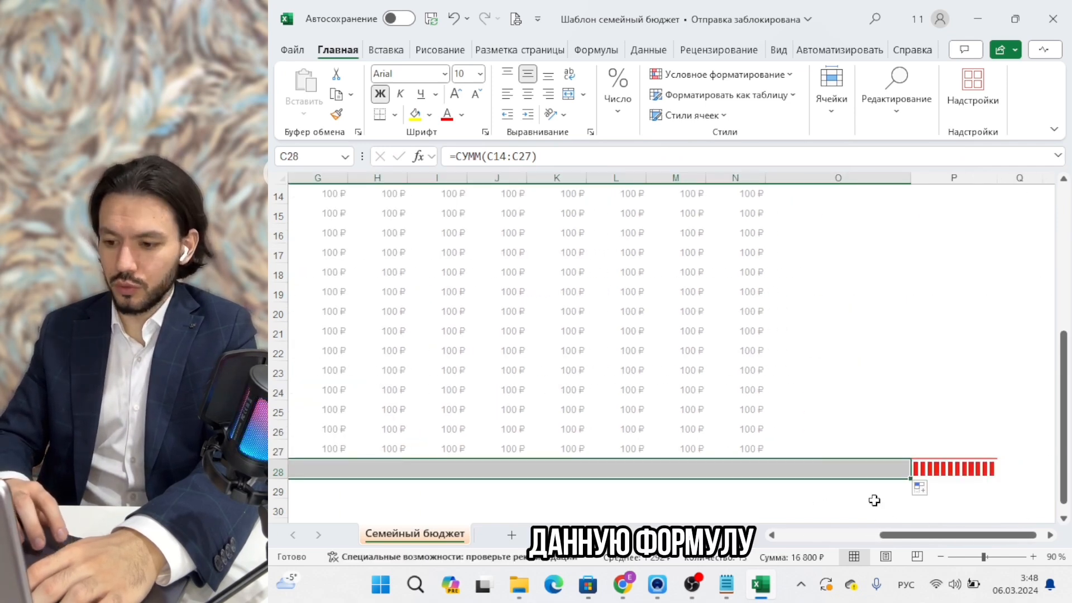
scroll(739, 409, "left", 5)
Enter =C11-C28 in C5 (1 048 600 ₽) and copy it across all months.
scroll(543, 287, "up", 5)
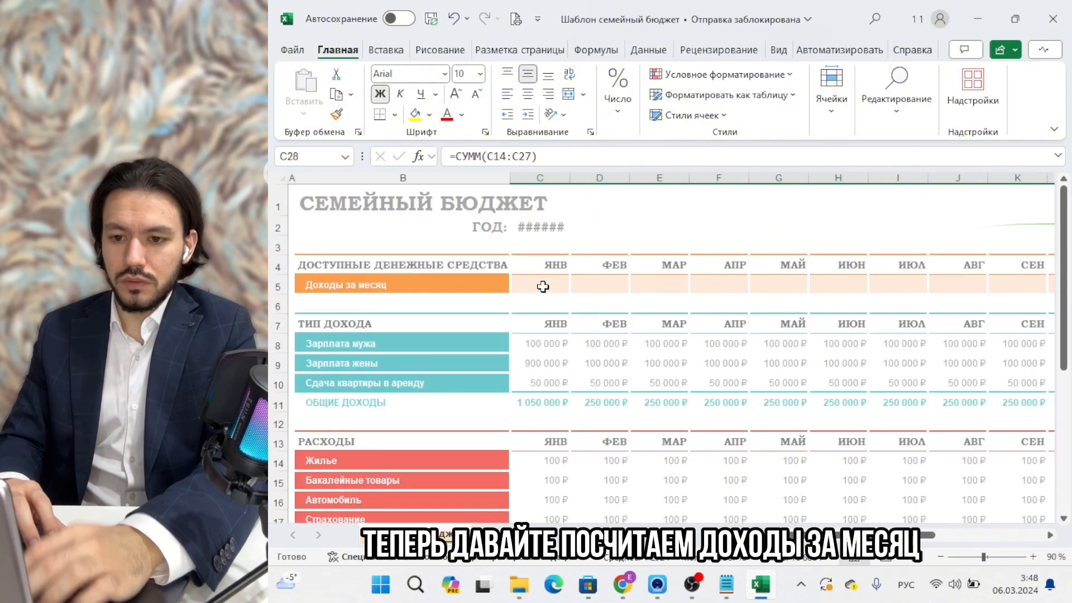
left_click(543, 286)
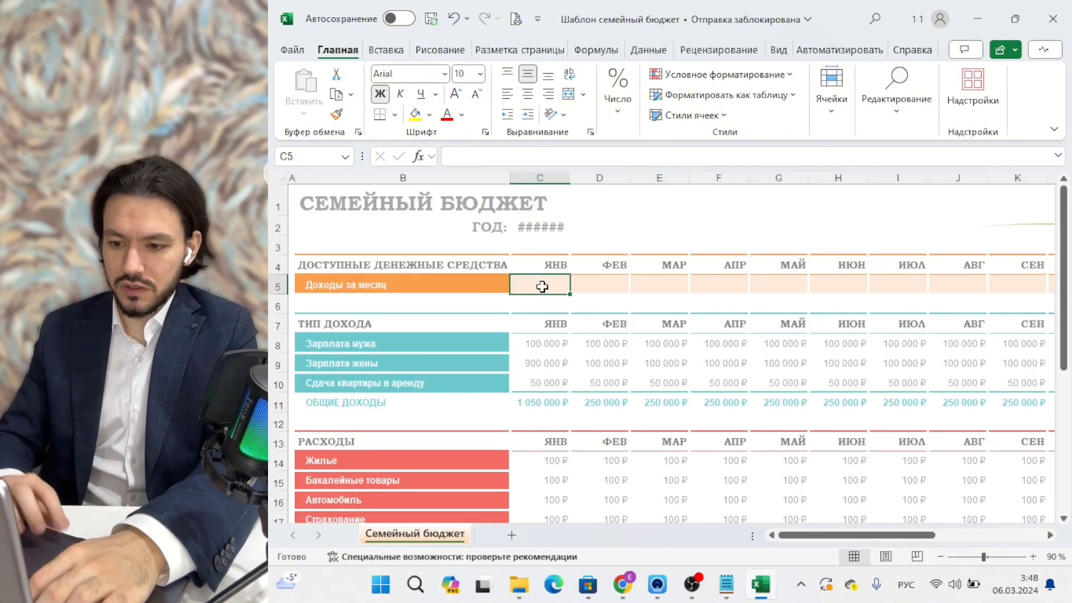
type("=")
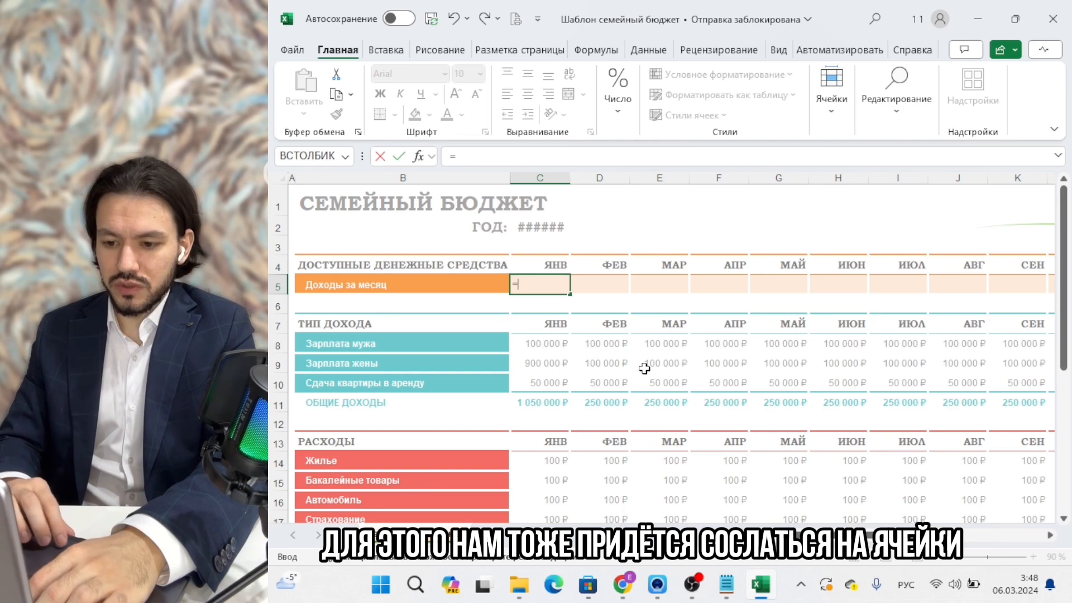
scroll(644, 369, "down", 2)
left_click(536, 280)
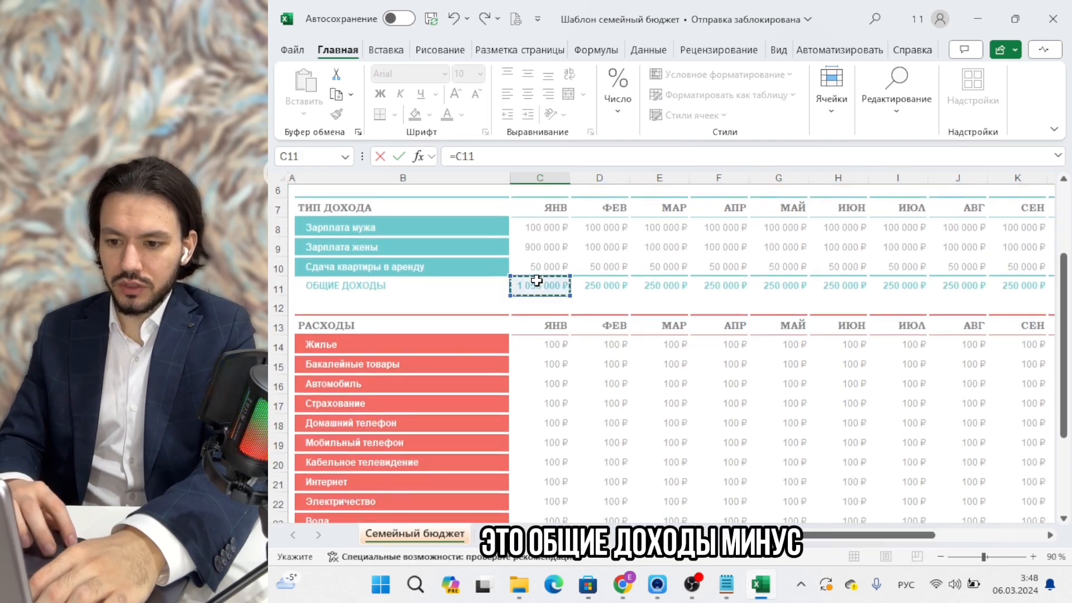
type("-")
scroll(539, 301, "down", 4)
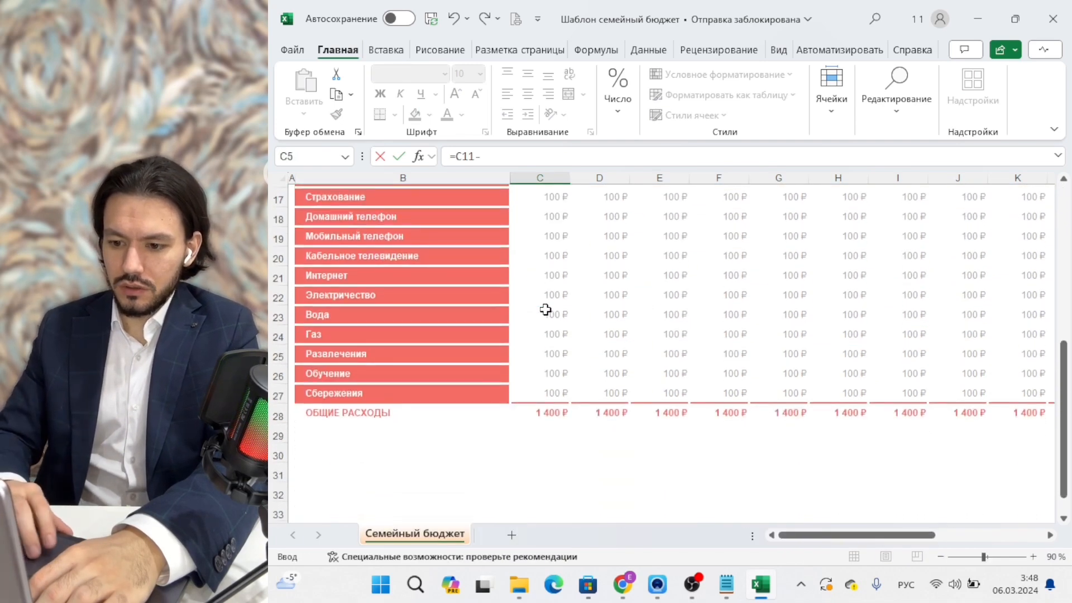
left_click(553, 412)
key("Return")
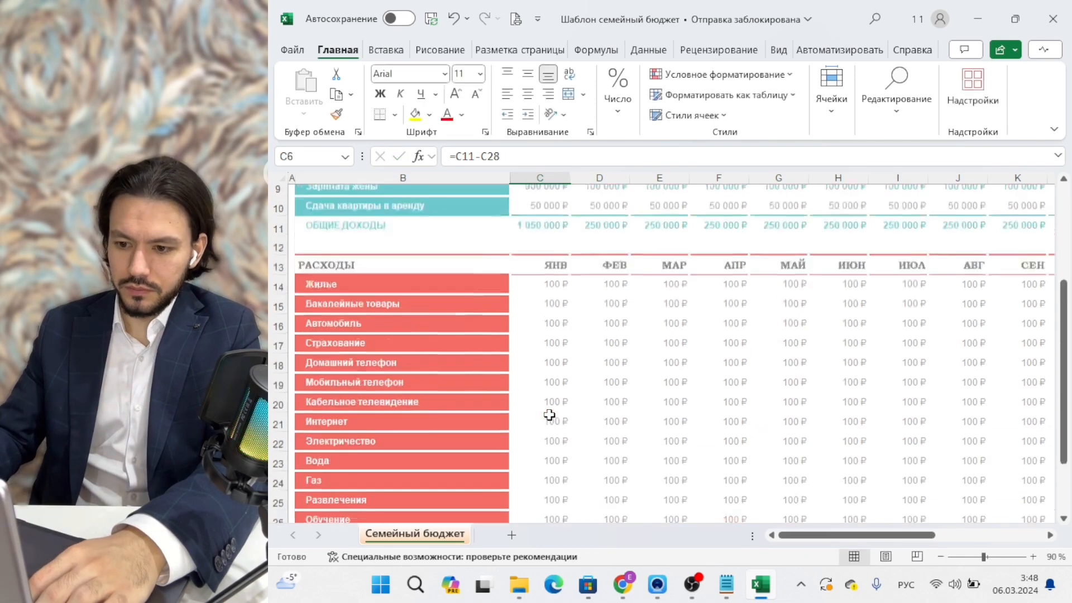
scroll(590, 455, "up", 2)
left_click(538, 263)
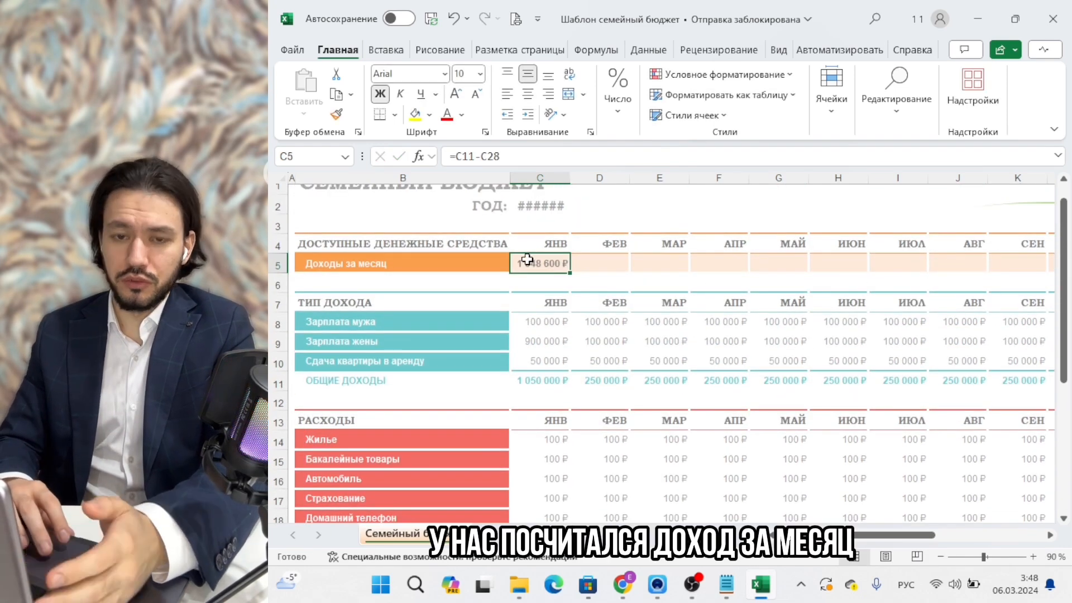
left_click_drag(569, 273, 856, 259)
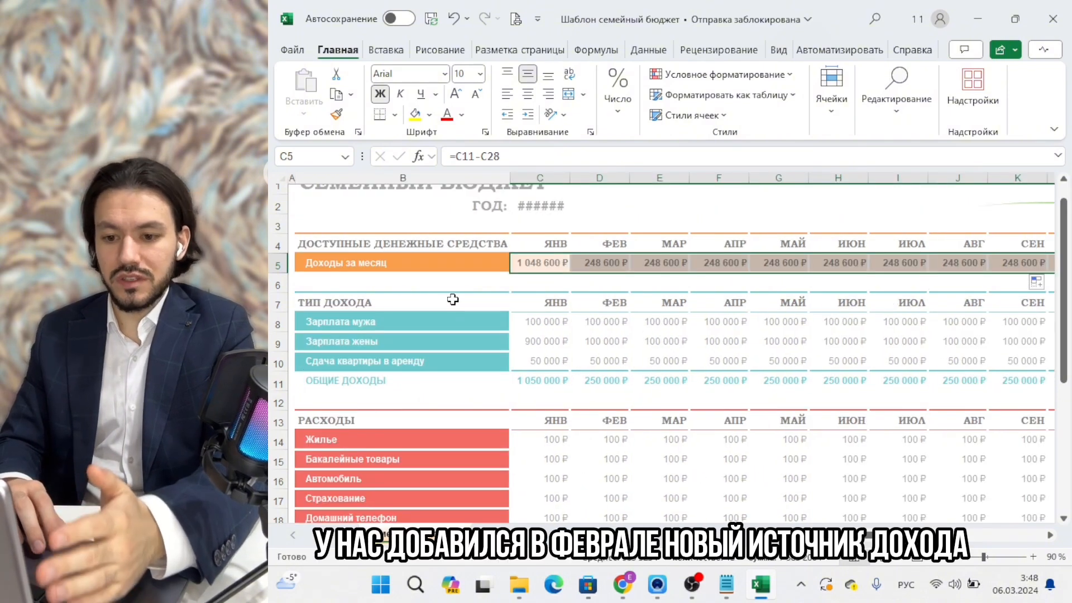
Insert a new row 11 above ОБЩИЕ ДОХОДЫ and label it Интернет магазин.
right_click(274, 383)
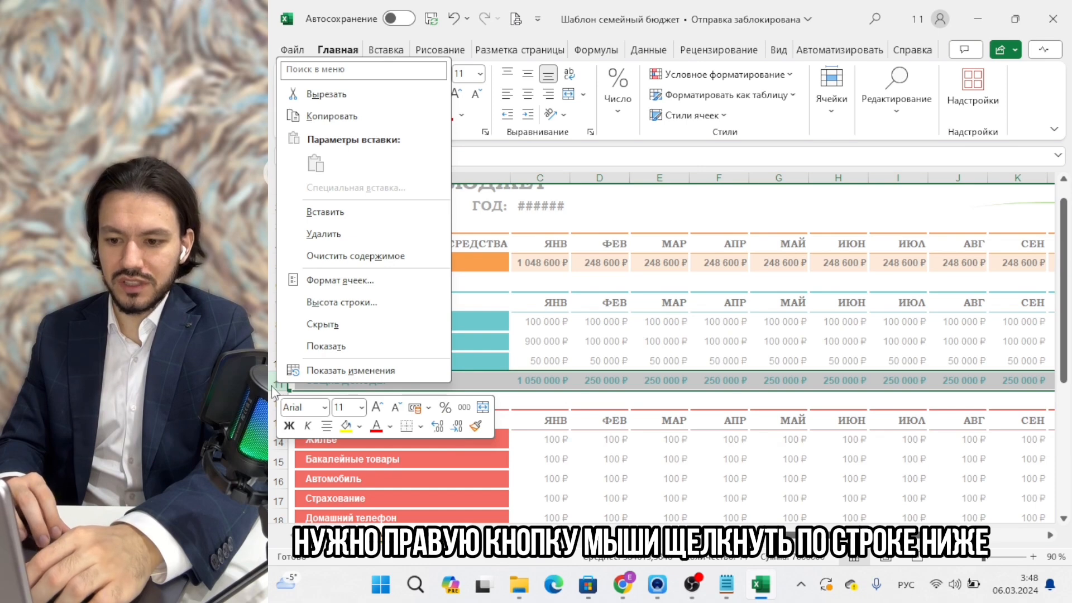
left_click(308, 213)
left_click(434, 381)
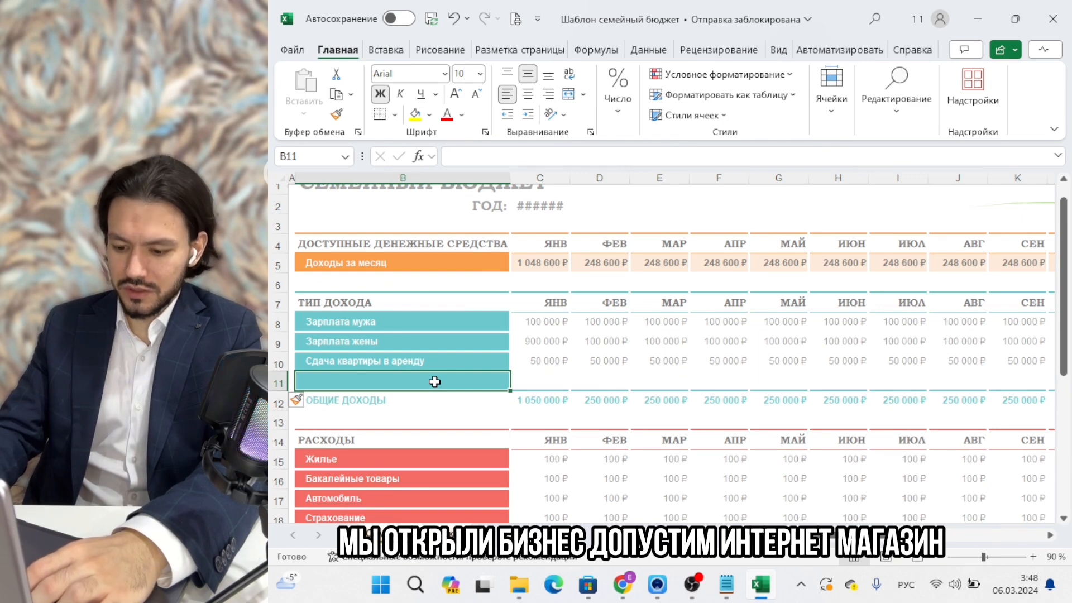
type("Интерне")
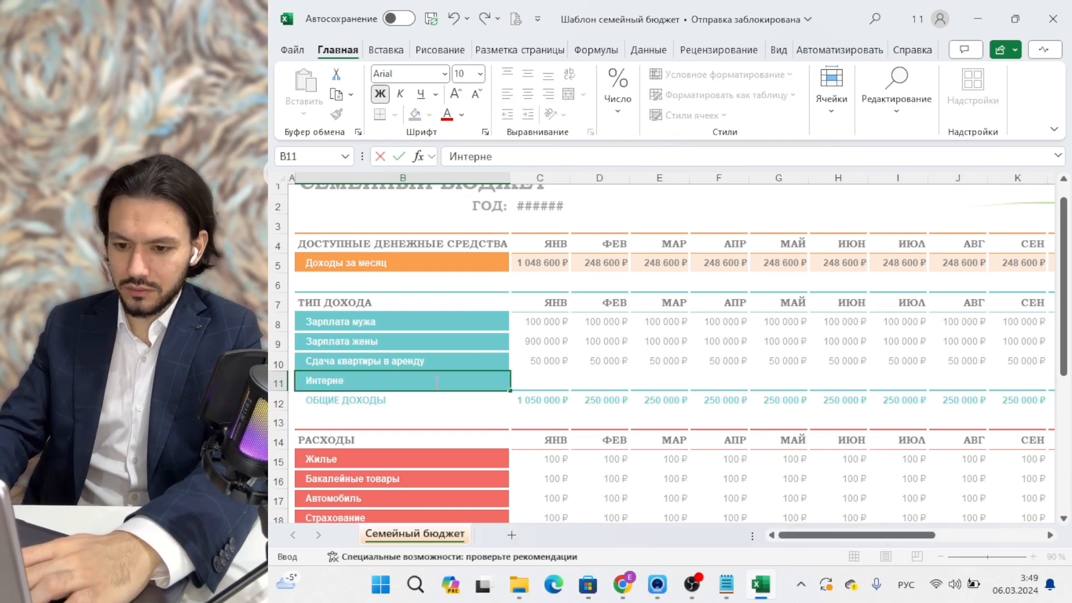
type("т магазин")
key("Return")
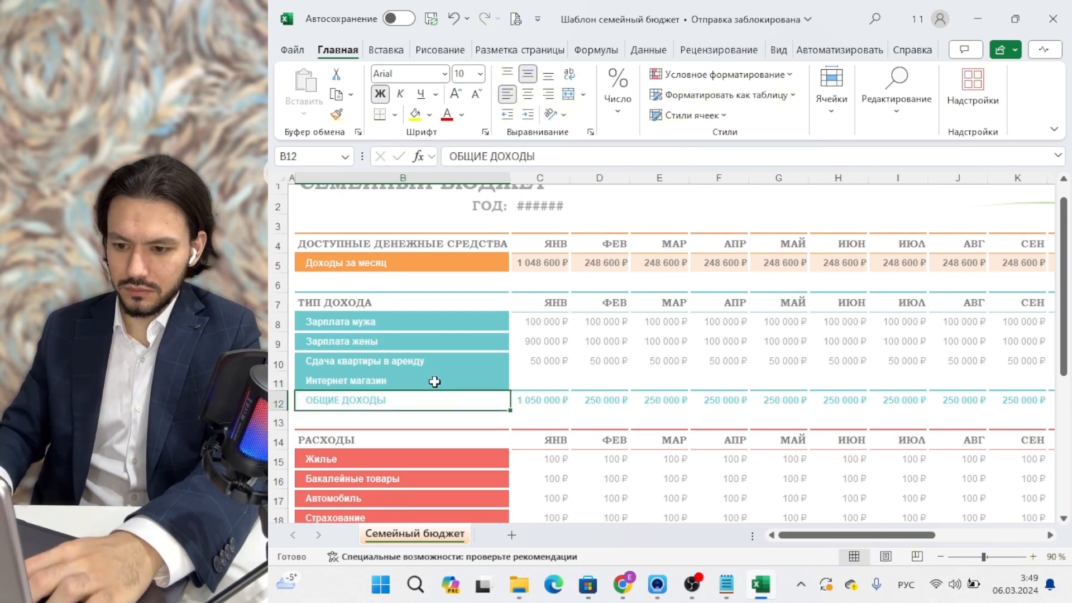
key("Up")
key("Right")
key("Right")
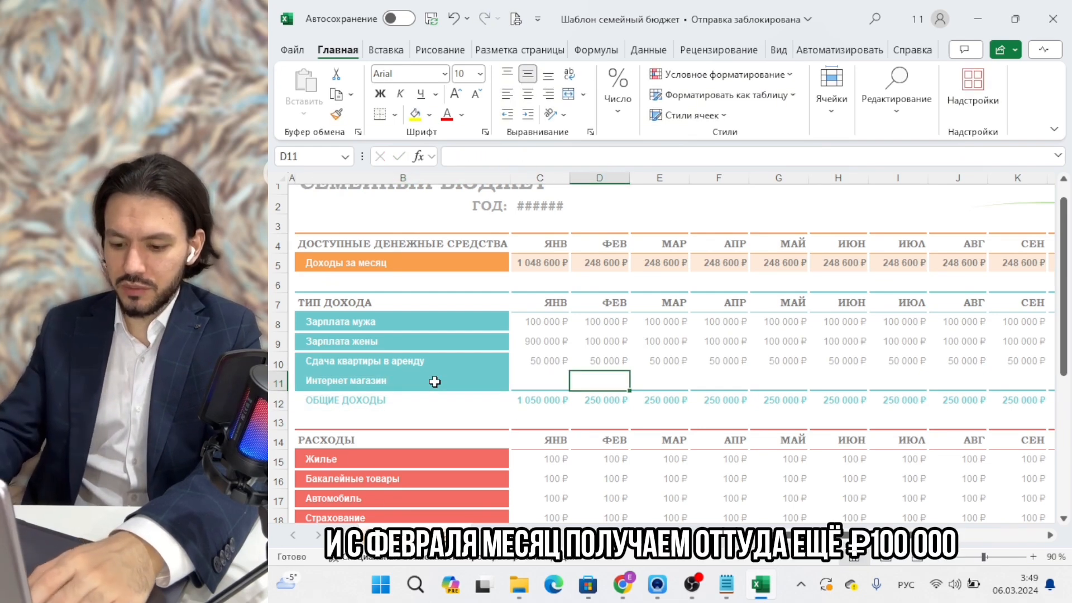
Enter 100000 in D11 and copy it through December for Интернет магазин.
type("100000")
key("Return")
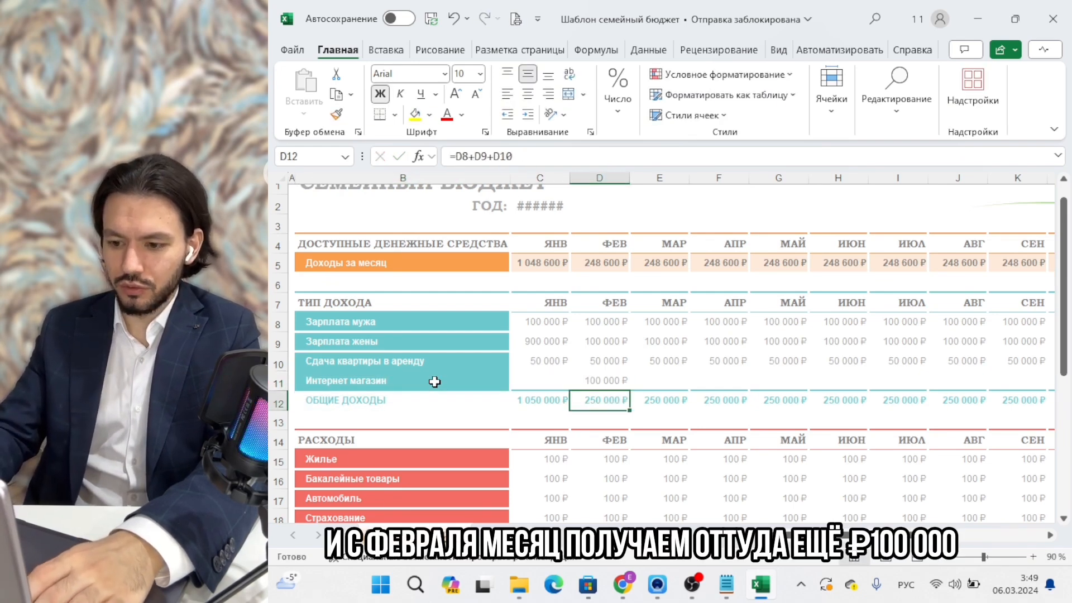
key("Up")
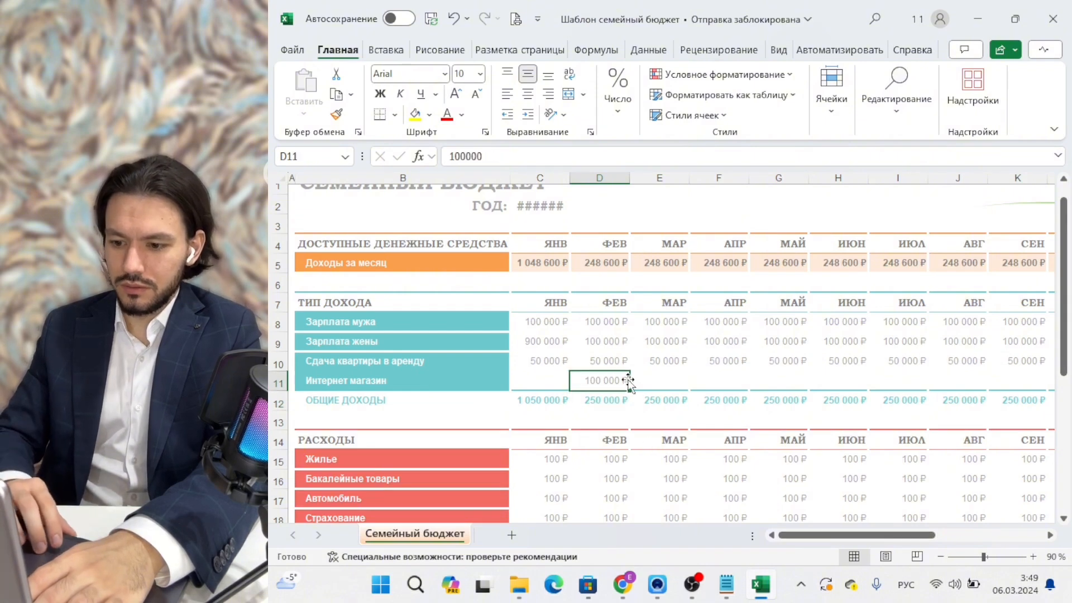
left_click_drag(630, 389, 759, 381)
scroll(648, 455, "left", 3)
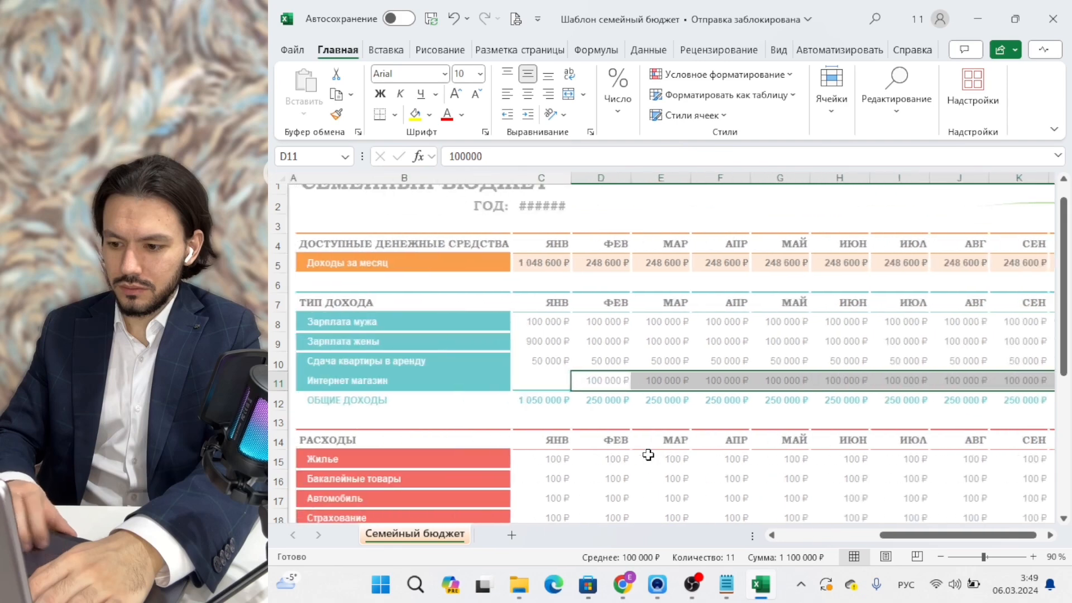
Change January's total income to =C8+C9+C10+C11 and copy it across, giving 350 000 ₽.
left_click(546, 402)
left_click(549, 156)
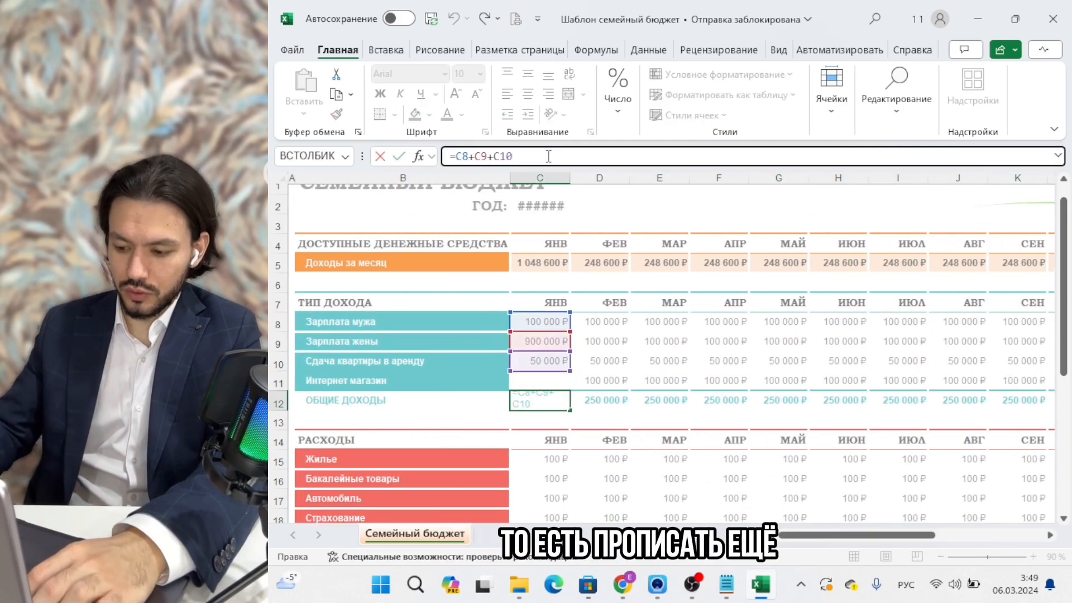
left_click(541, 381)
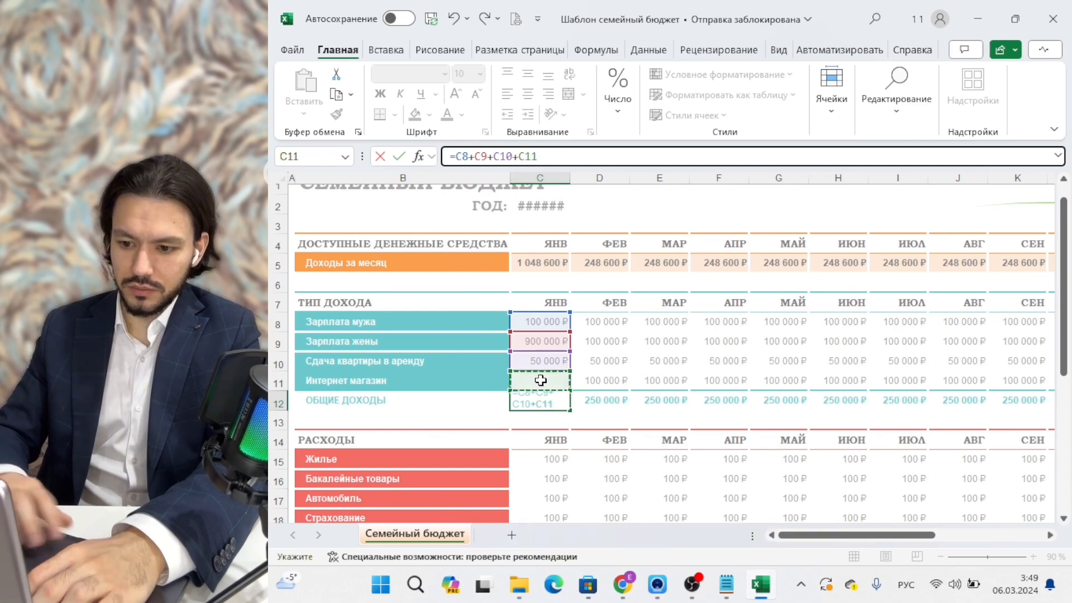
key("Return")
key("Up")
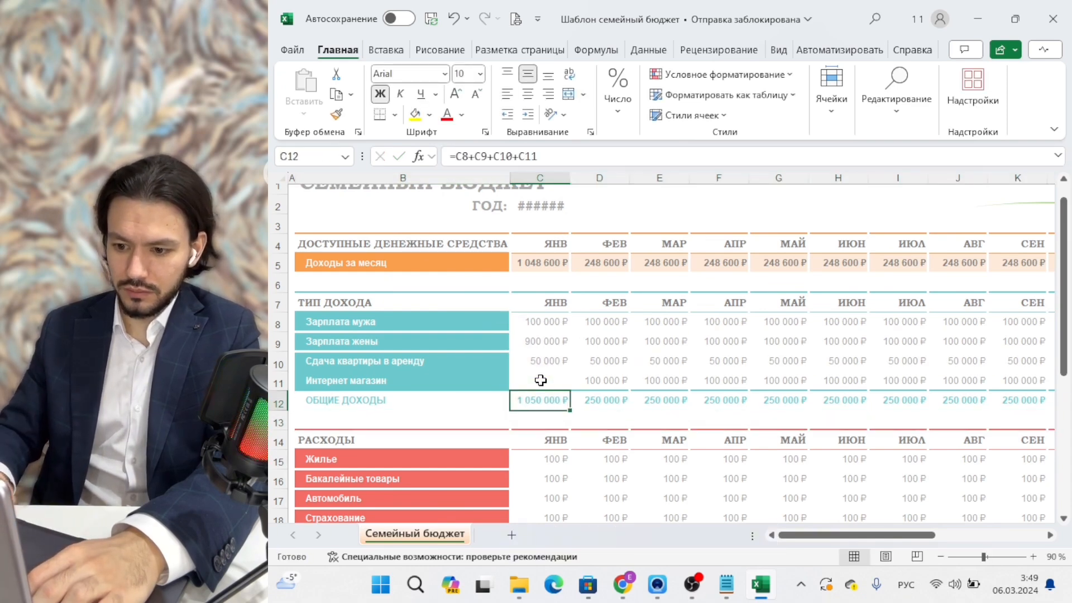
left_click_drag(571, 412, 1052, 404)
scroll(736, 417, "left", 3)
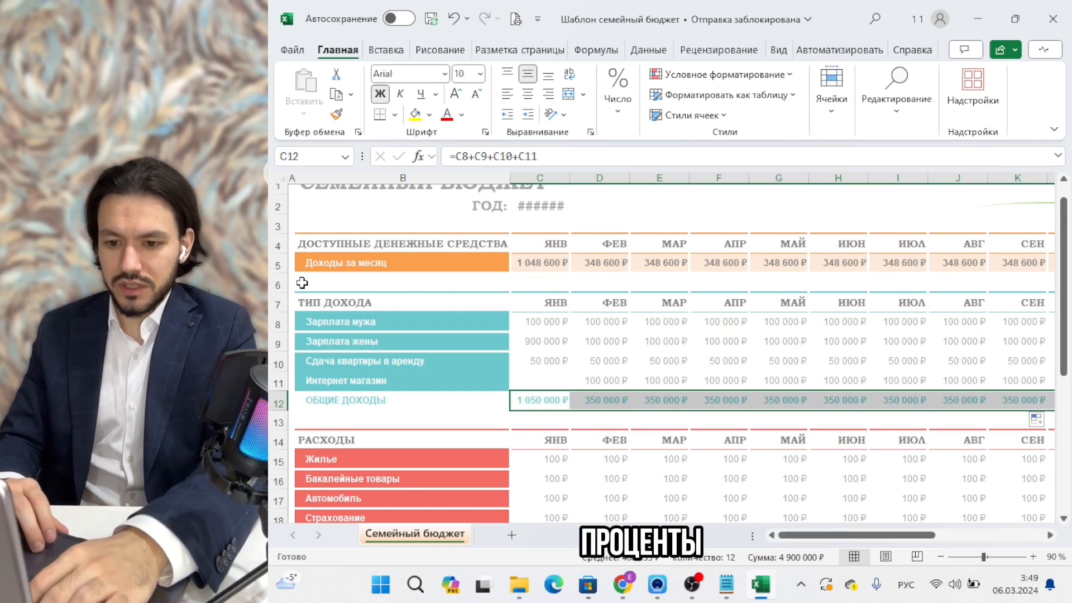
right_click(273, 284)
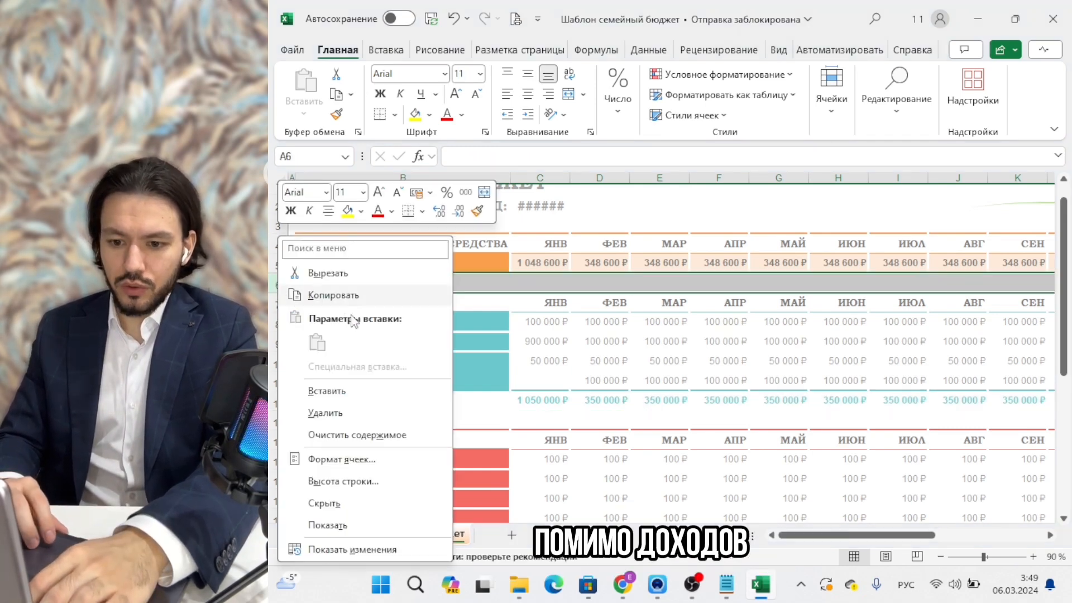
Insert a row 6 under Доходы за месяц labelled Процент от общих доходов.
left_click(377, 395)
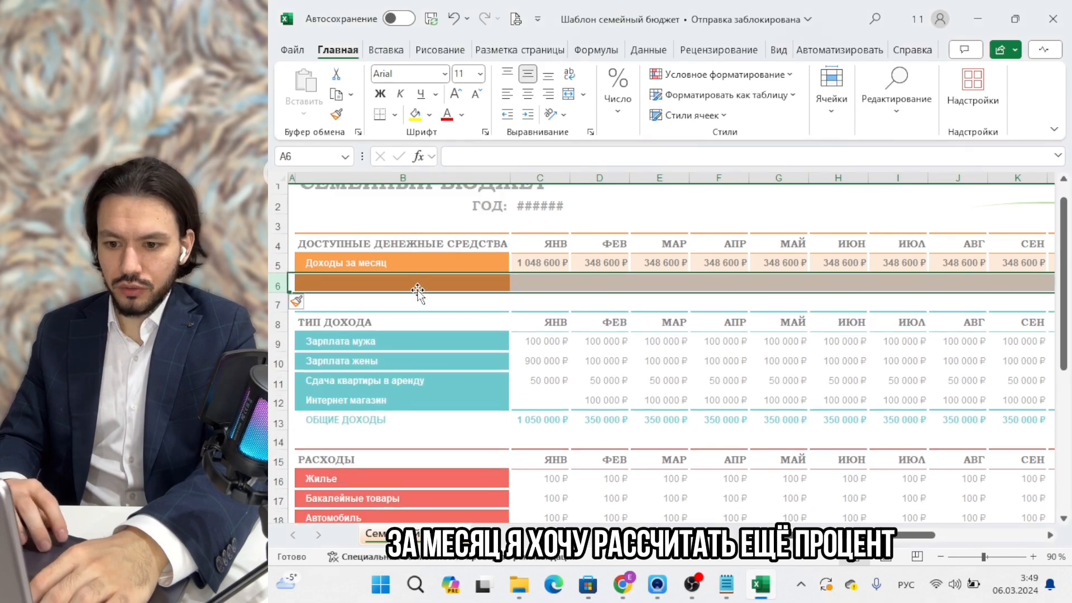
left_click(413, 288)
type("Проце")
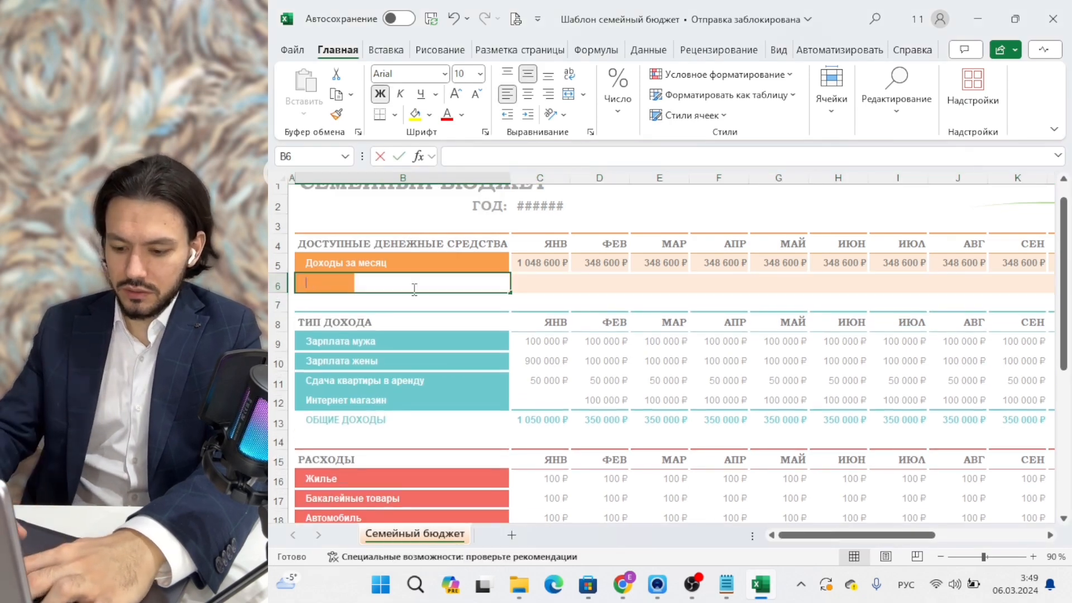
type("нт о")
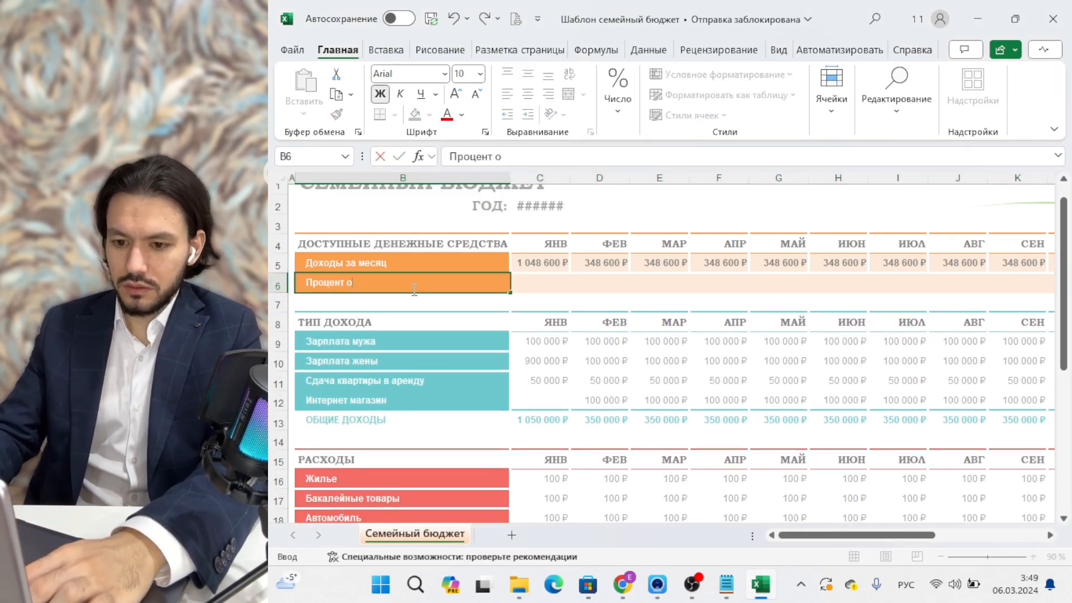
type("и ")
type("т общих дох")
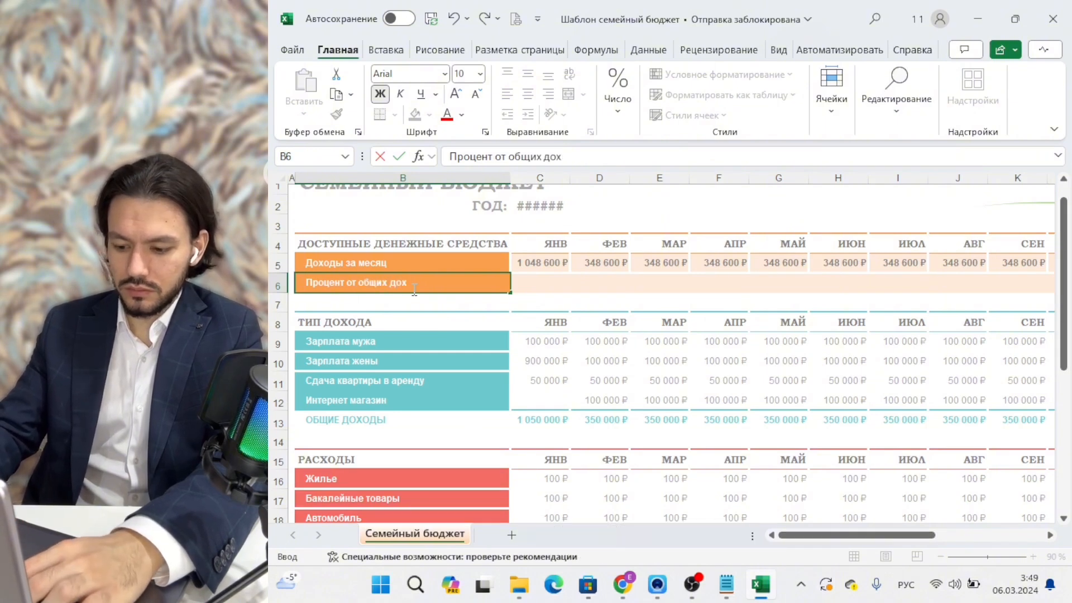
type("одов")
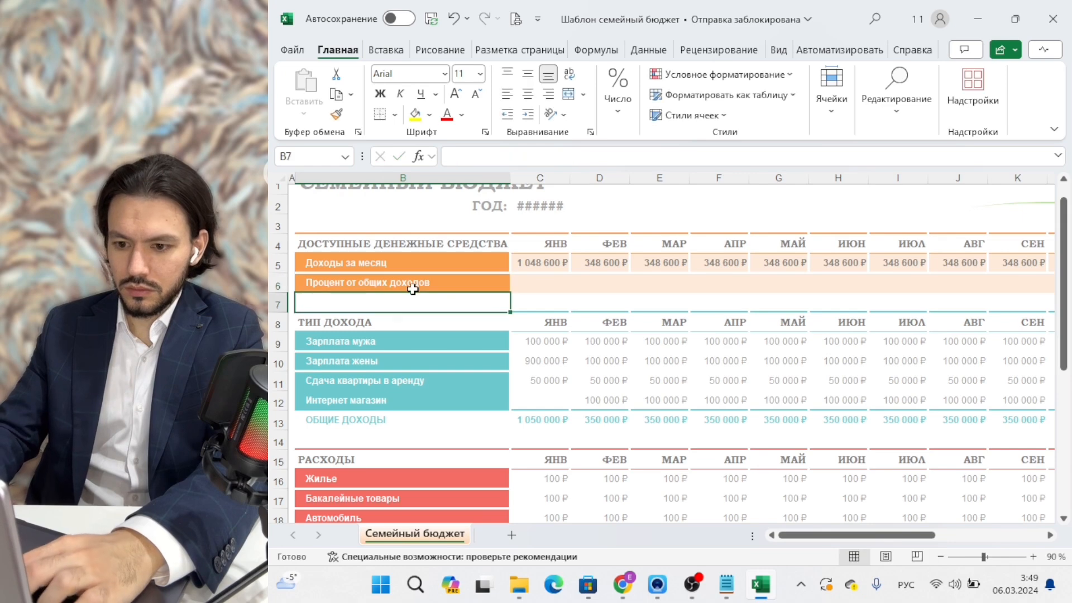
key("Tab")
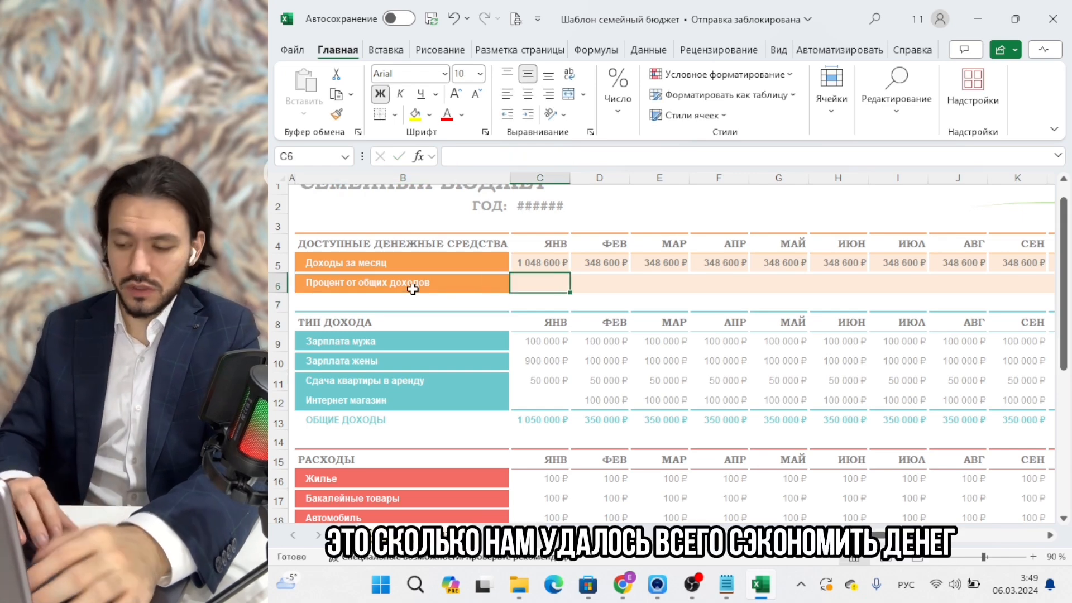
Enter =C5/C13 in C6 to divide January's net income by total income.
type("=")
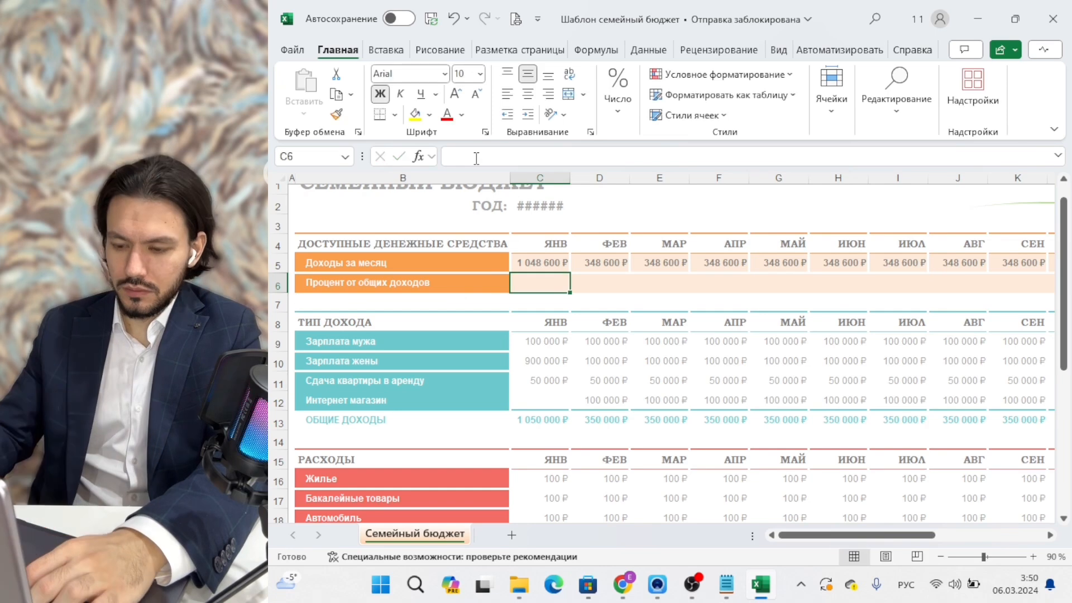
type("=")
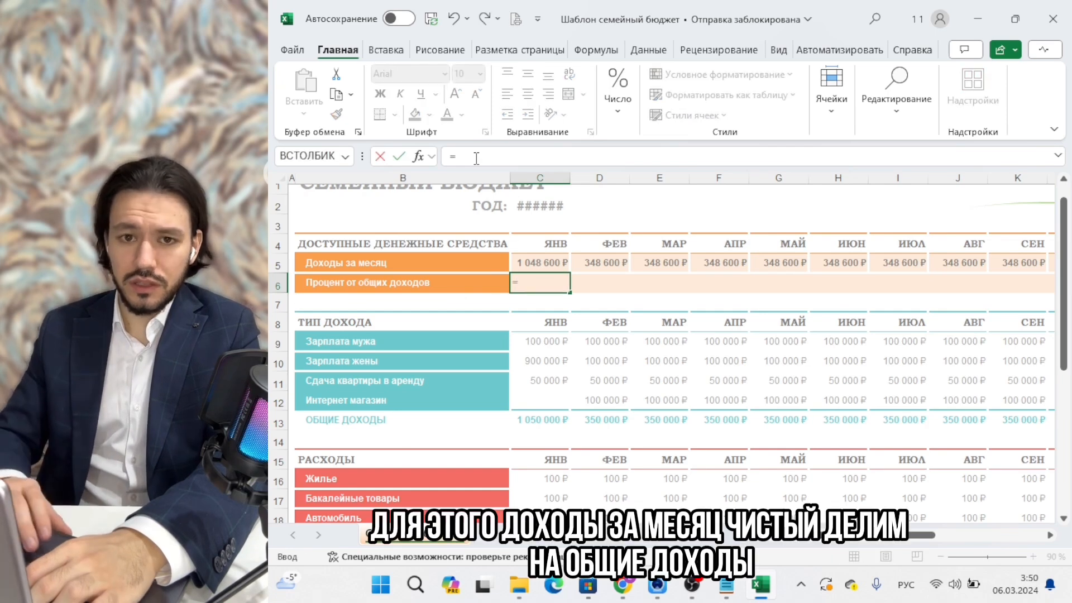
left_click(527, 259)
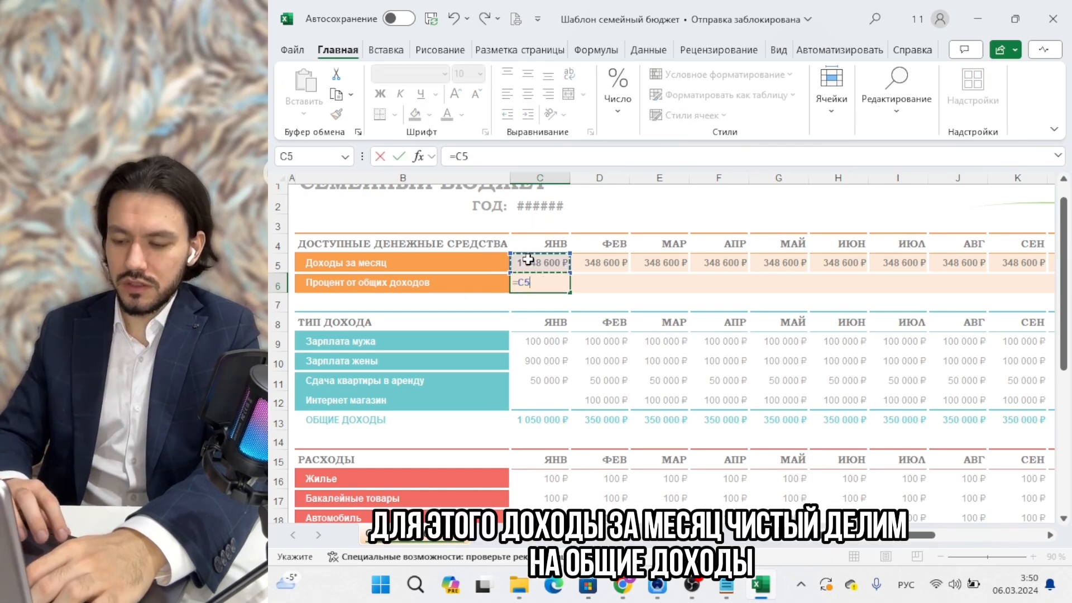
key("BackSpace")
key("alt+shift")
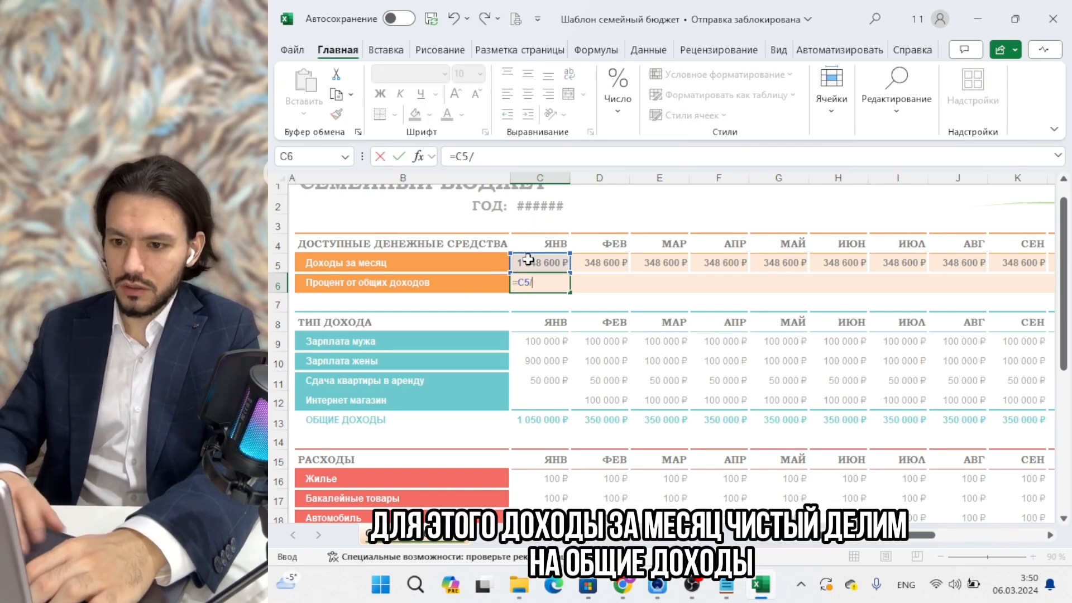
type("/")
left_click(552, 418)
key("Return")
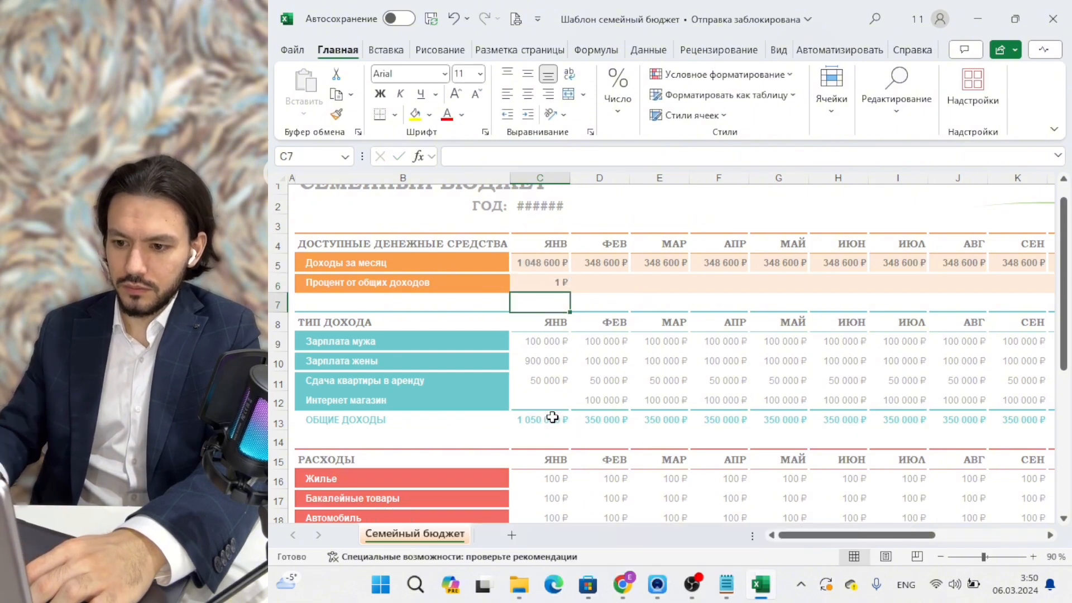
key("Up")
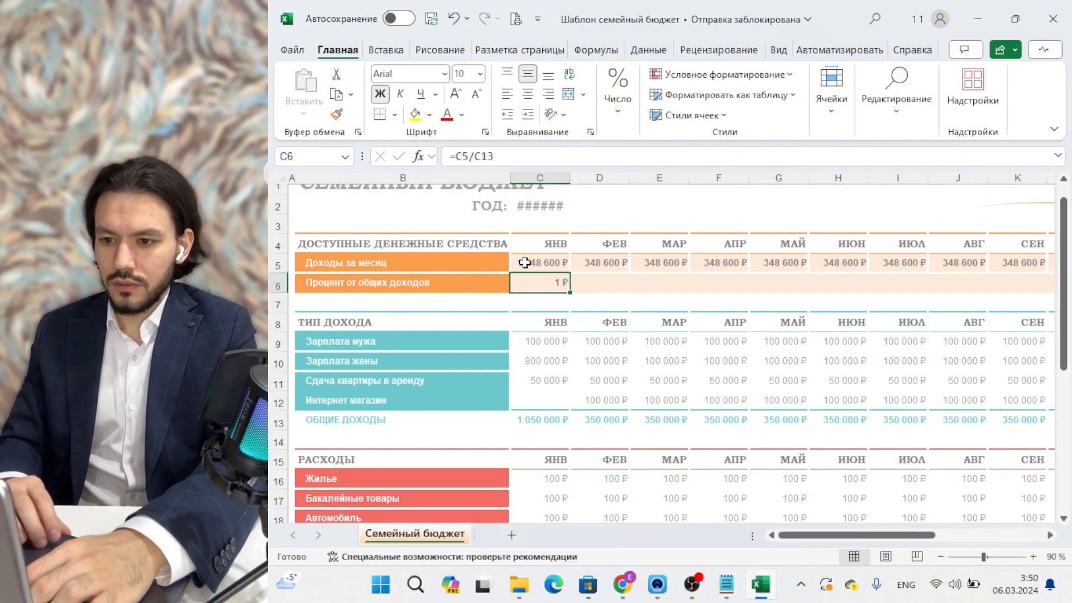
Format C6 as Процентный and copy it across row 6: 99,87% January, 99,60% afterwards.
left_click(617, 95)
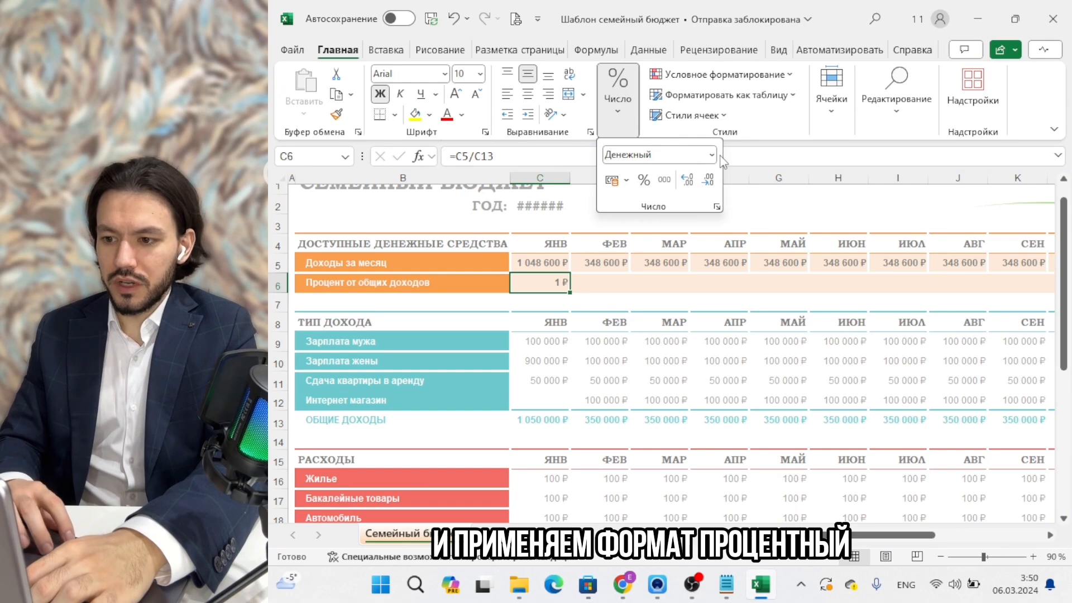
left_click(717, 159)
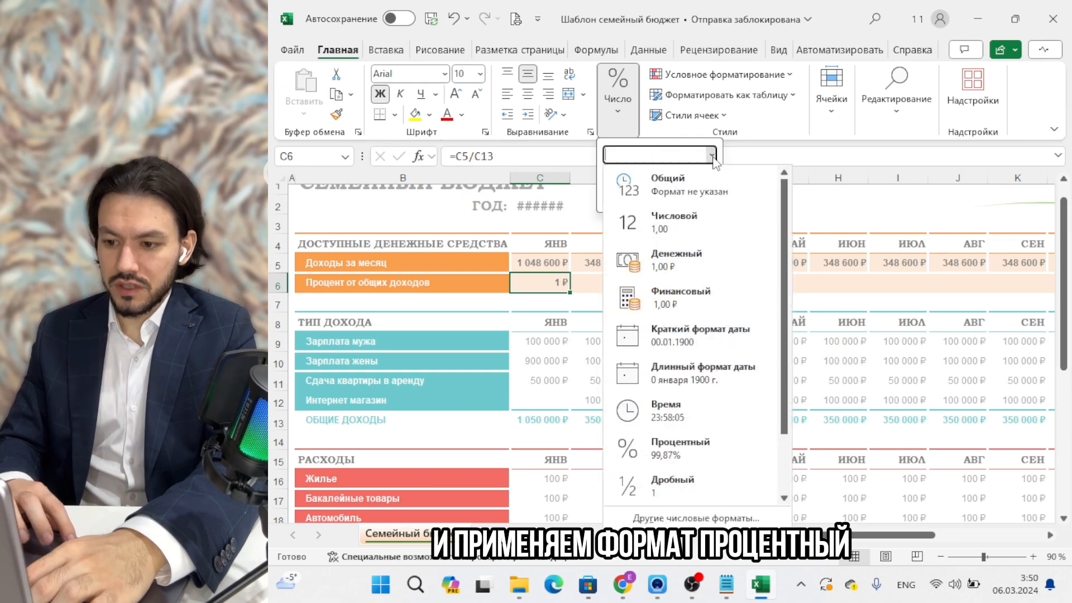
left_click(690, 446)
left_click(644, 301)
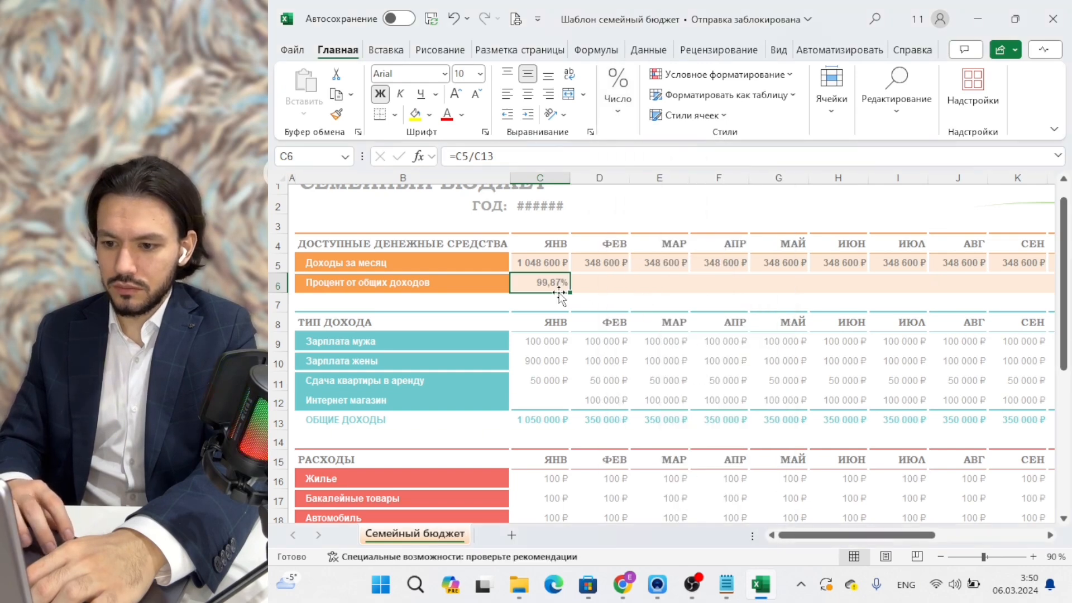
left_click_drag(567, 294, 873, 291)
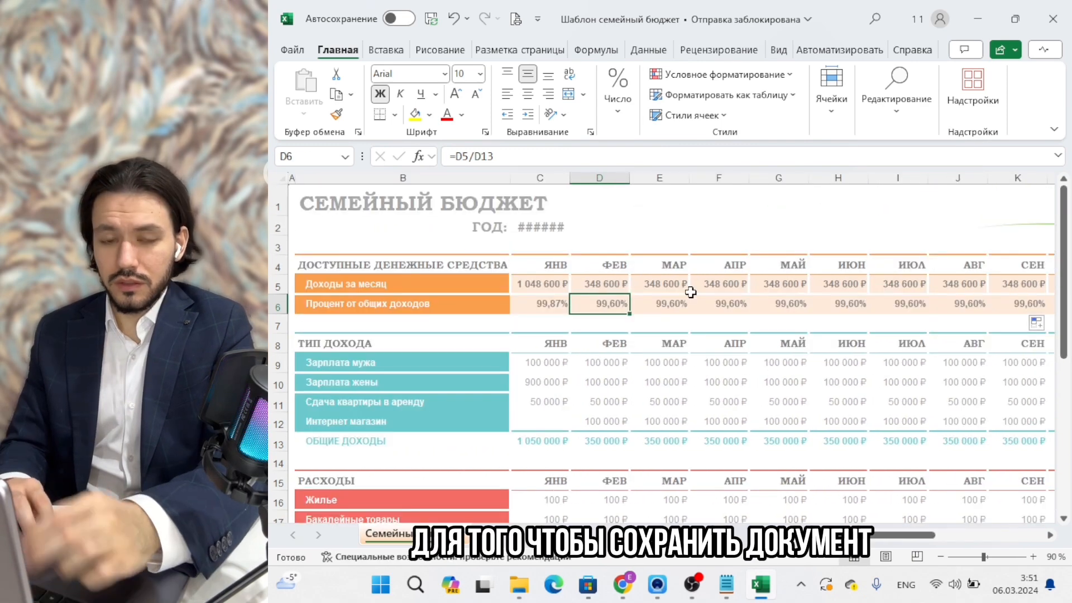